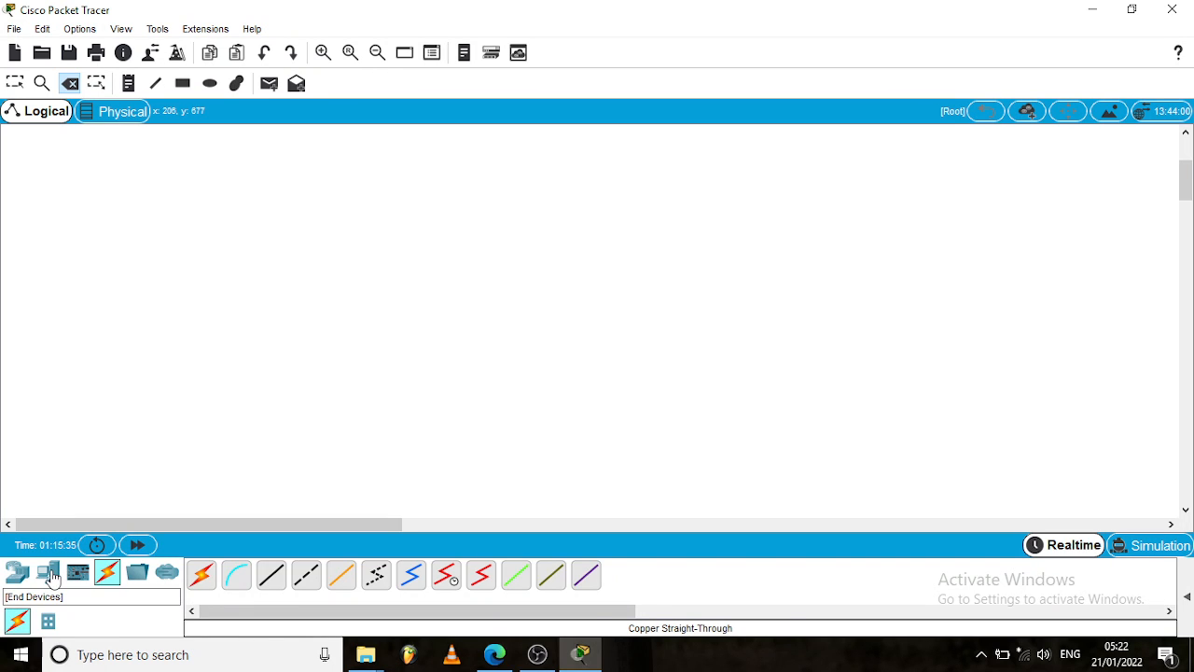
# - Place a generic Server-PT end device near the middle of the empty logical workspace
pyautogui.click(51, 579)
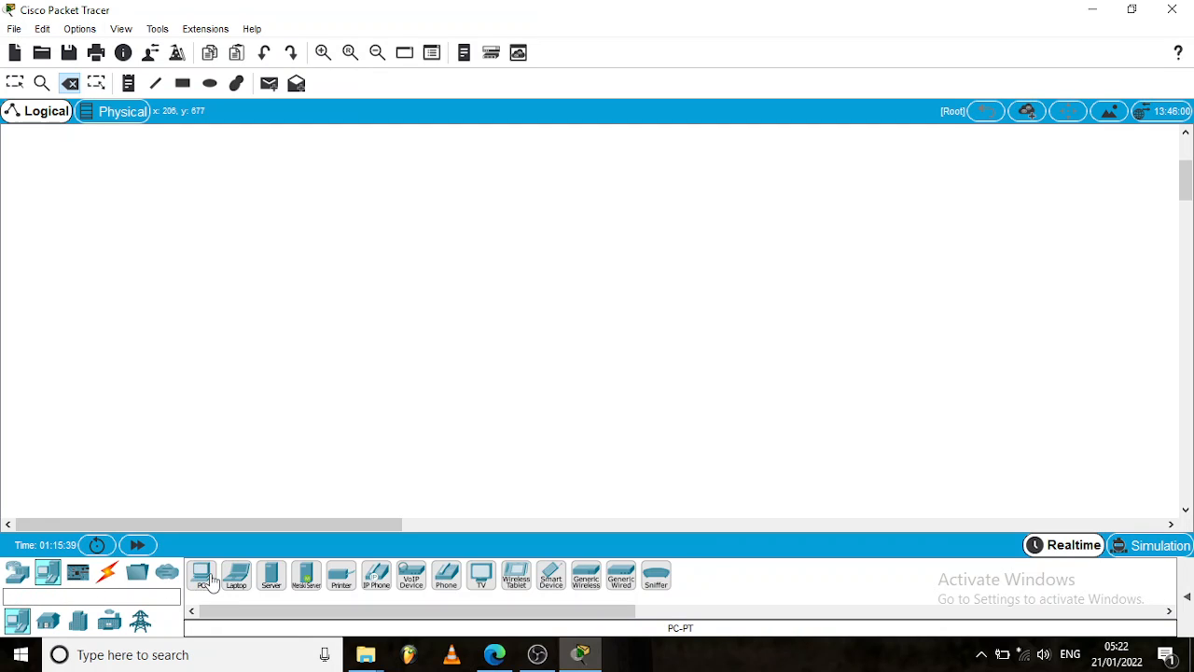
pyautogui.click(272, 579)
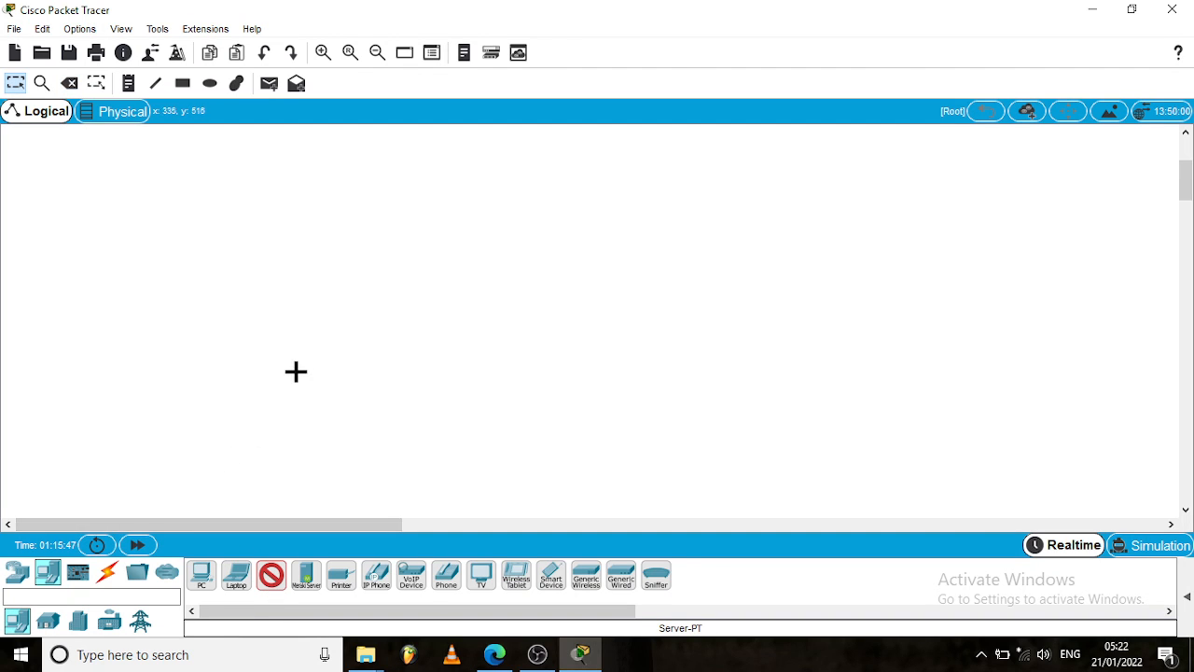
pyautogui.click(439, 300)
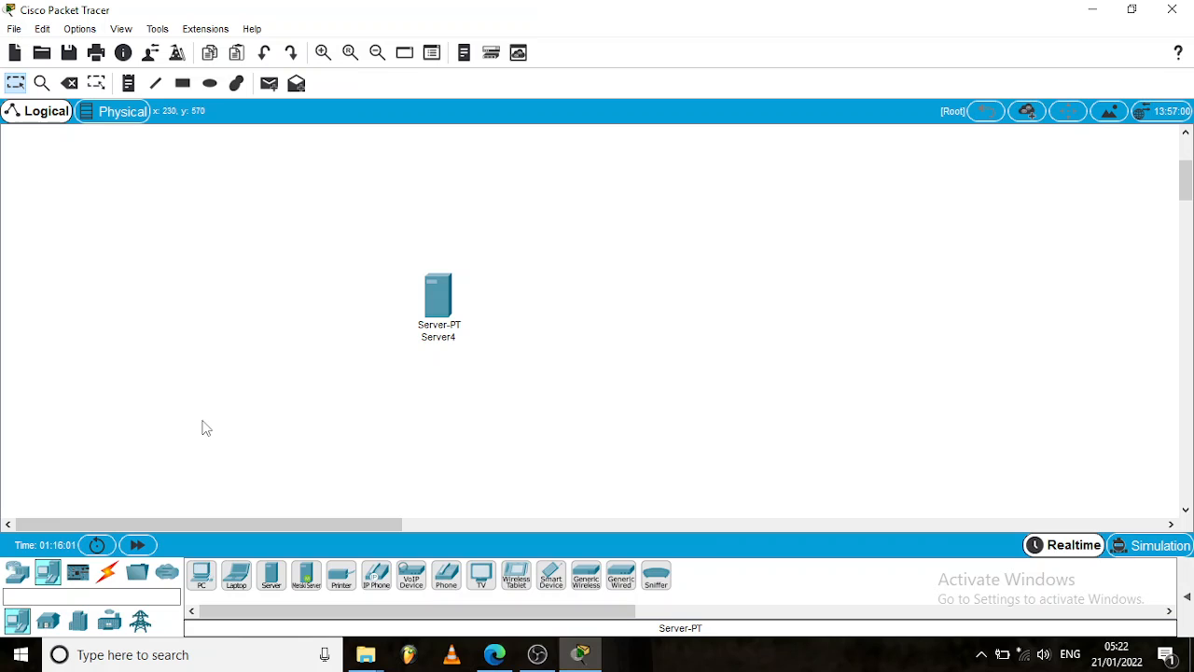
# - Add an 1841 router to the left of the server and a 2950-24 switch to its lower right
pyautogui.click(16, 573)
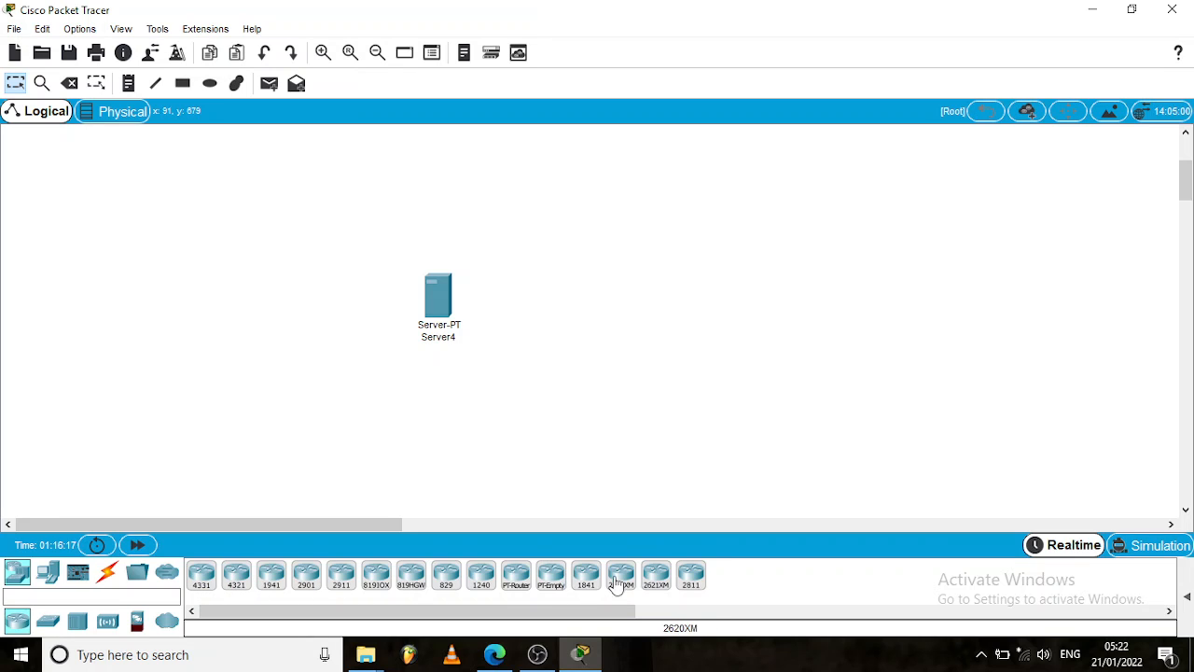
pyautogui.moveTo(587, 582); pyautogui.dragTo(337, 335)
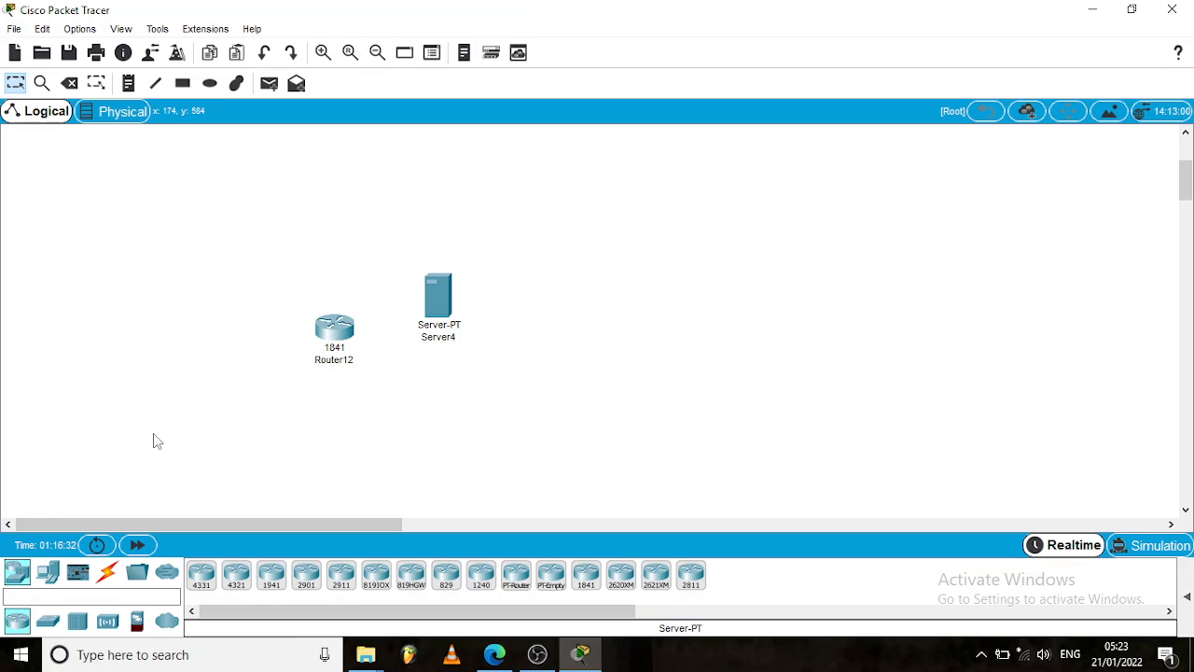
pyautogui.click(51, 623)
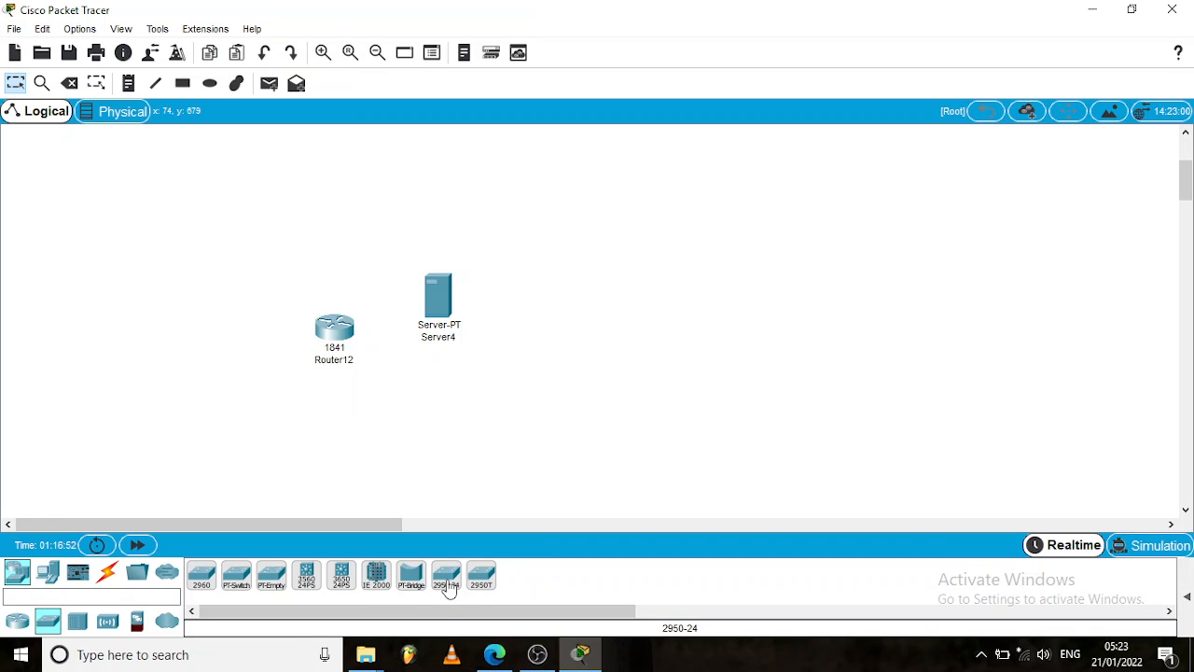
pyautogui.moveTo(448, 588); pyautogui.dragTo(554, 422)
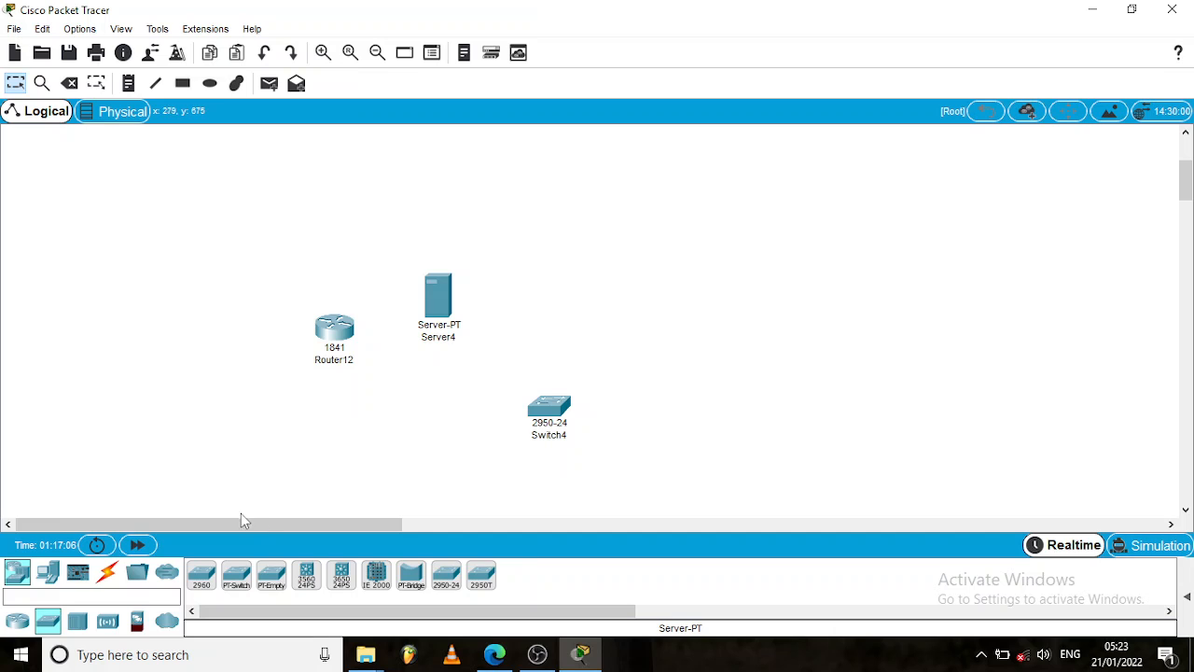
# - Add three PCs to the right of the switch and spread them out one above the other
pyautogui.click(46, 578)
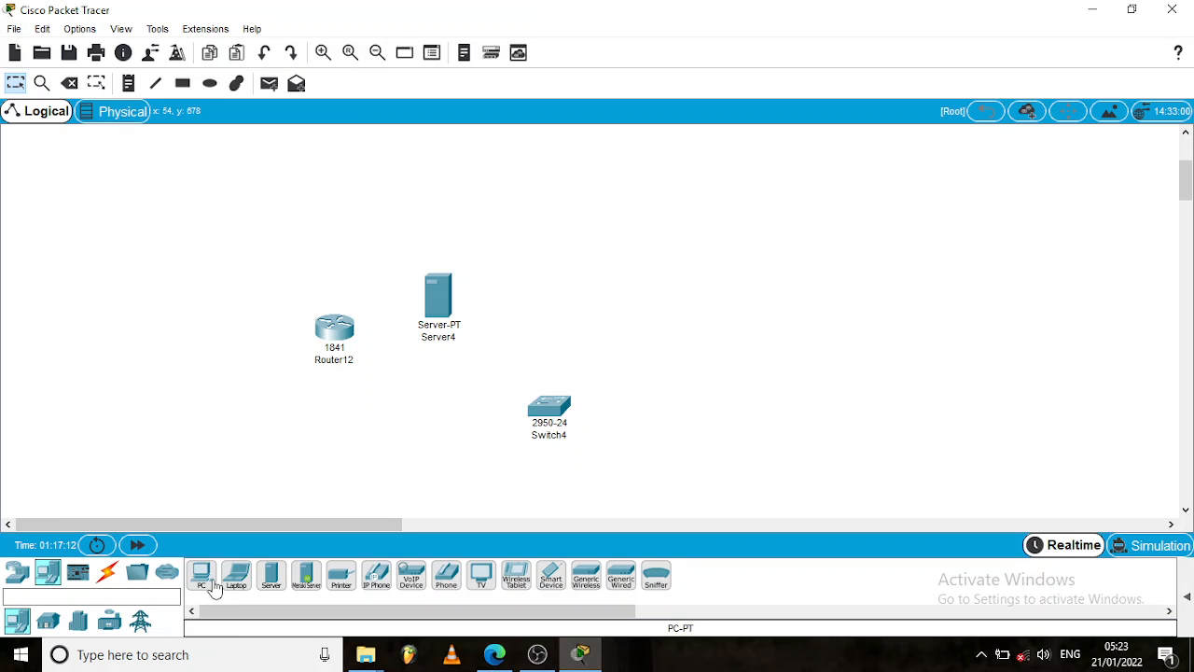
pyautogui.moveTo(207, 583); pyautogui.dragTo(709, 315)
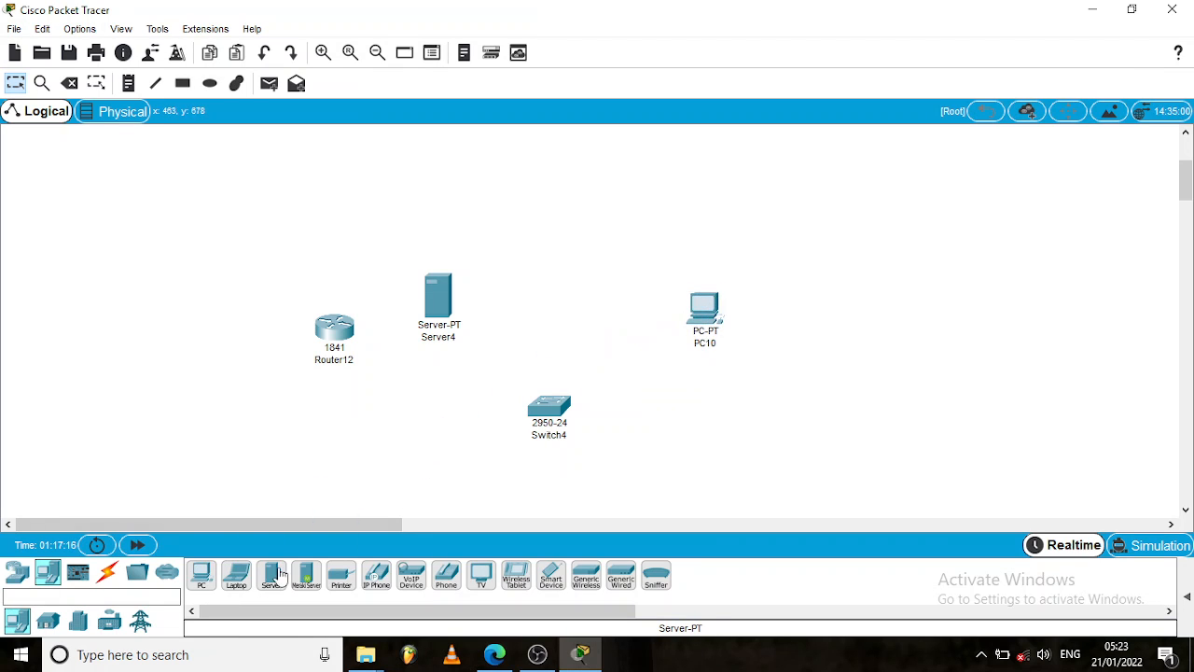
pyautogui.moveTo(198, 593); pyautogui.dragTo(709, 388)
pyautogui.moveTo(198, 586); pyautogui.dragTo(681, 471)
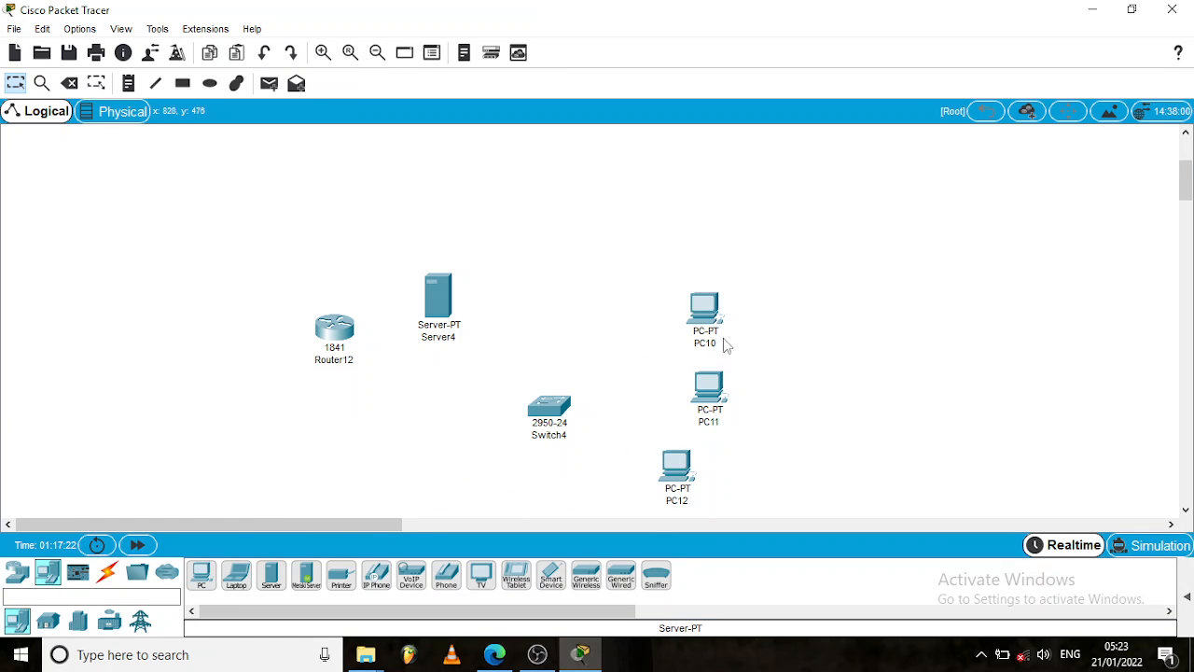
pyautogui.moveTo(709, 313); pyautogui.dragTo(681, 250)
pyautogui.moveTo(722, 384); pyautogui.dragTo(722, 318)
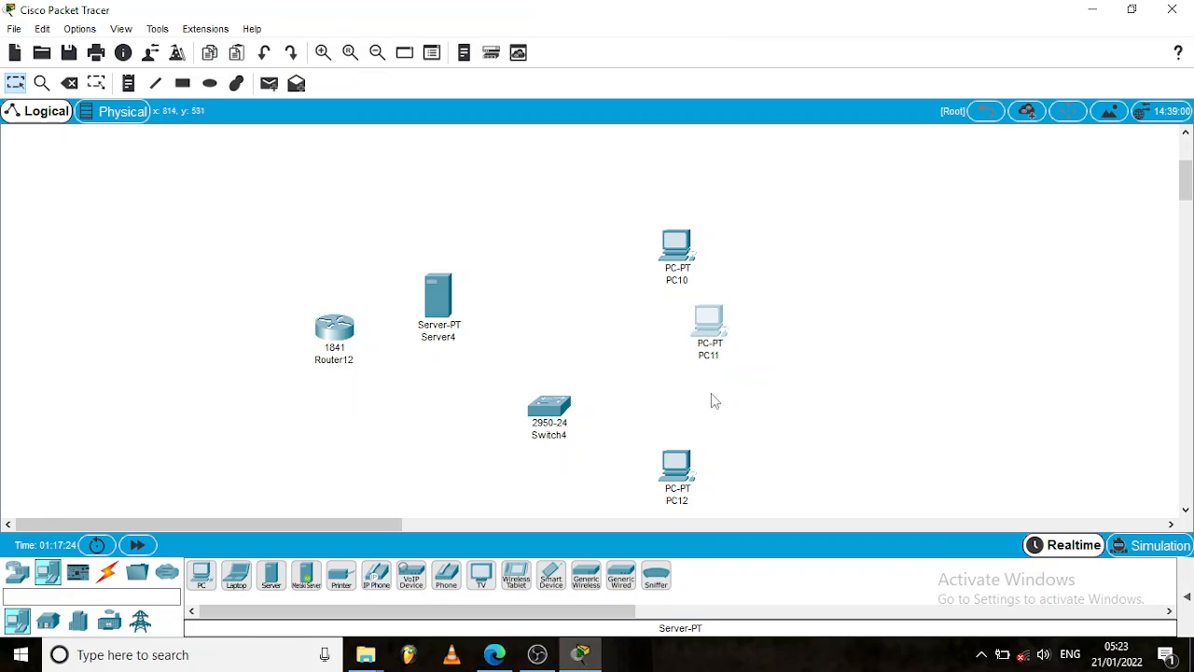
pyautogui.moveTo(684, 469); pyautogui.dragTo(710, 417)
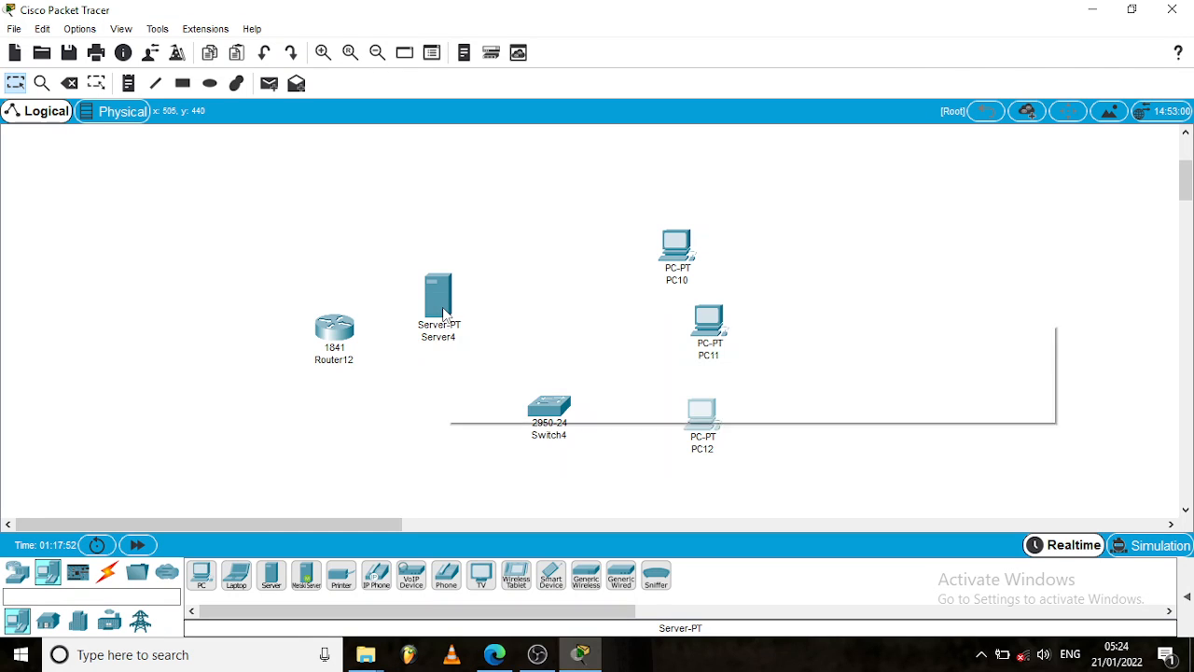
# - Rearrange the devices into a horizontal row with the server at the far left, followed by the router and the switch
pyautogui.moveTo(444, 313)
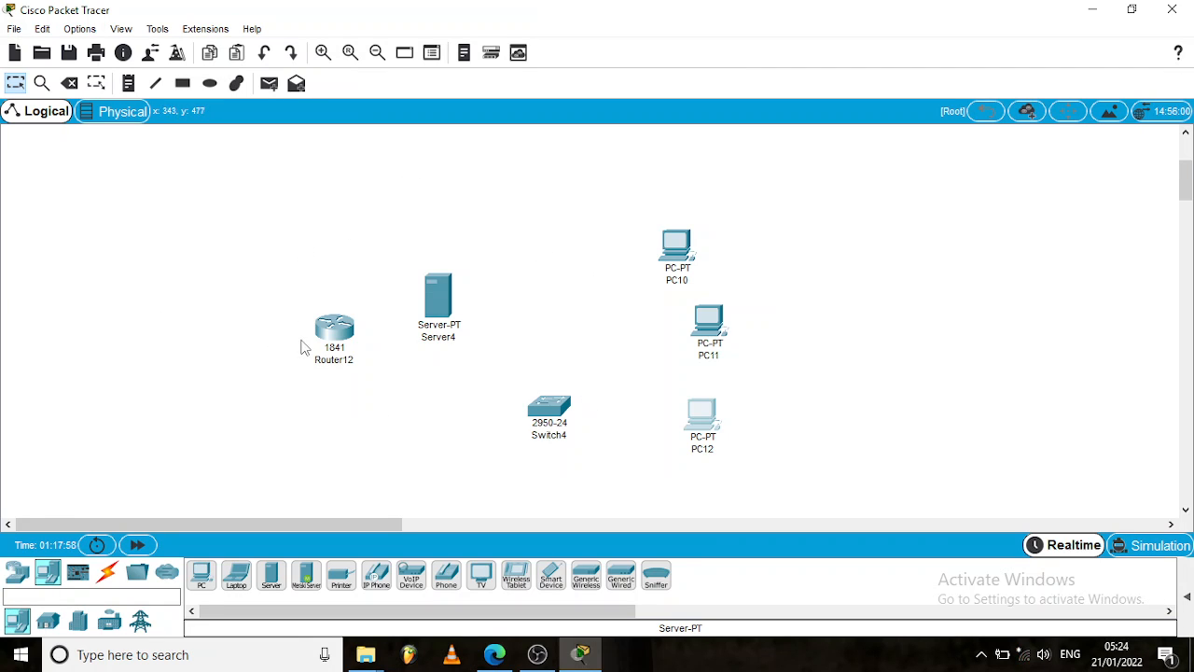
pyautogui.click(439, 307)
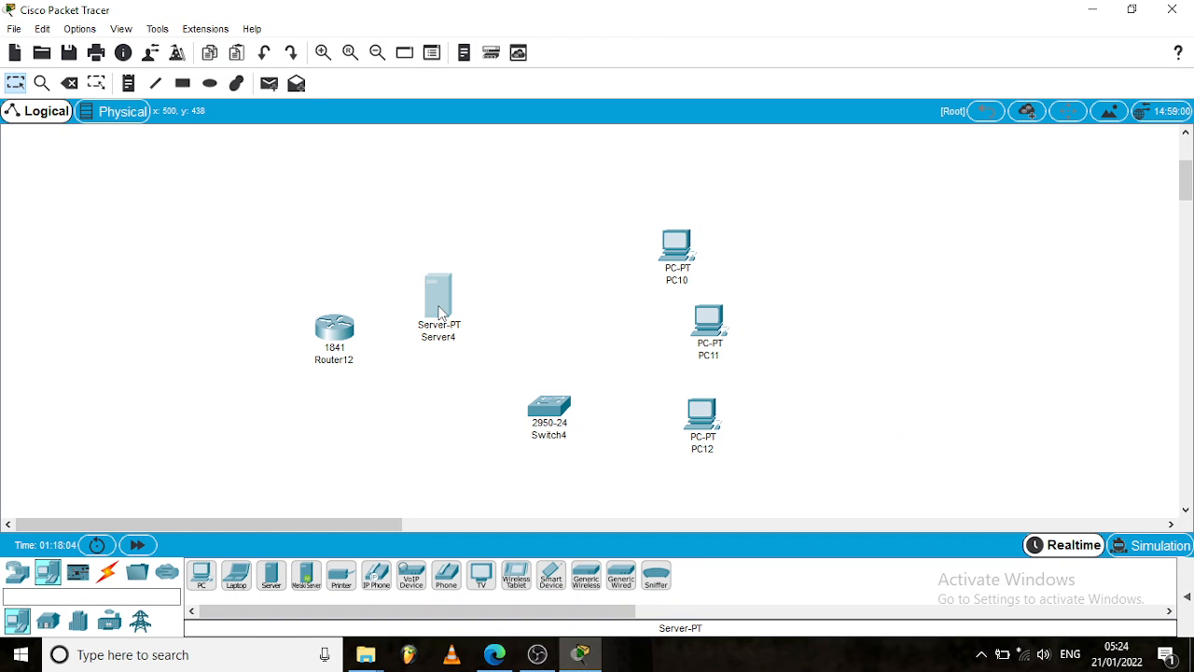
pyautogui.moveTo(436, 312); pyautogui.dragTo(166, 319)
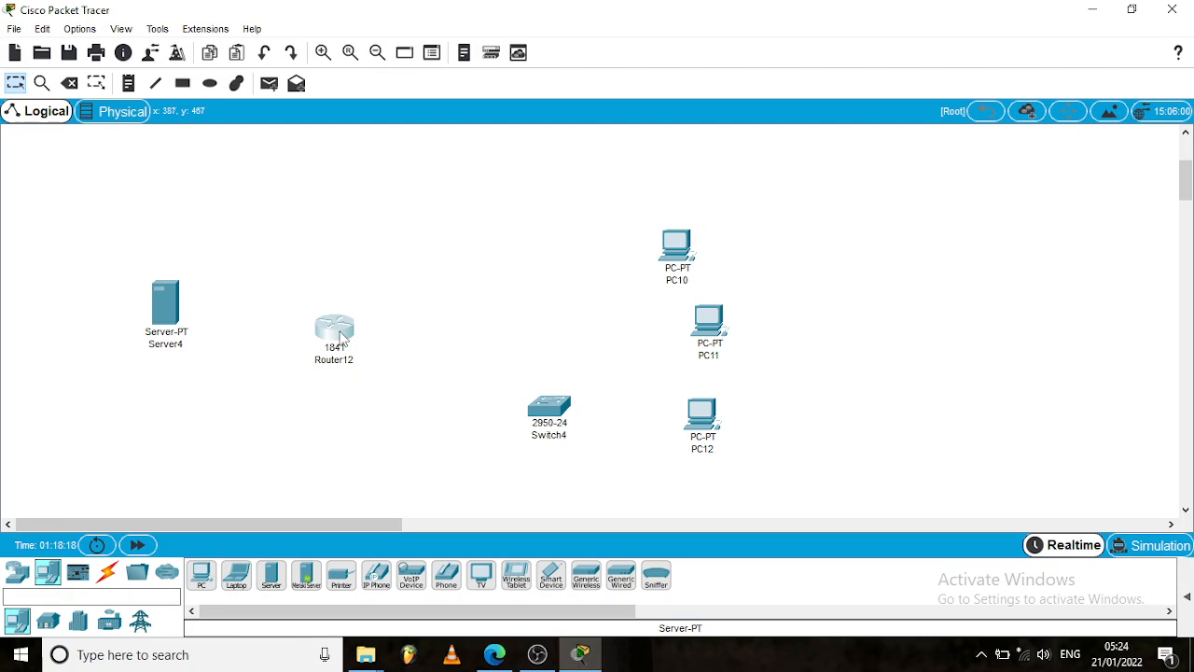
pyautogui.moveTo(334, 347); pyautogui.dragTo(341, 318)
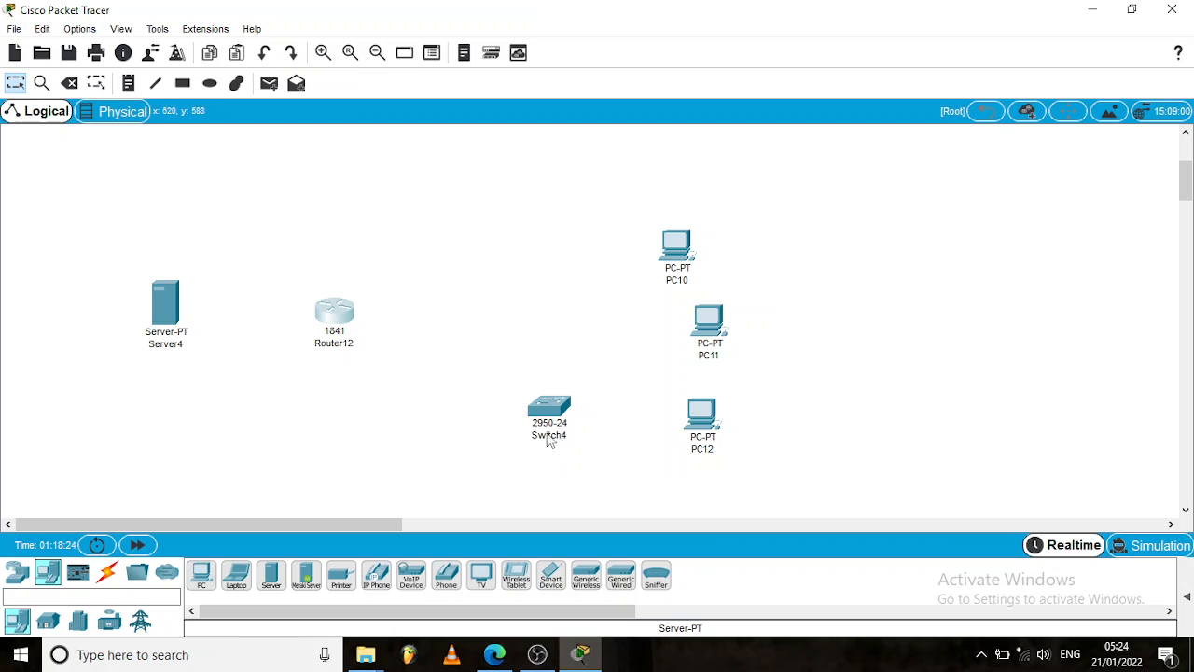
pyautogui.moveTo(546, 419); pyautogui.dragTo(489, 322)
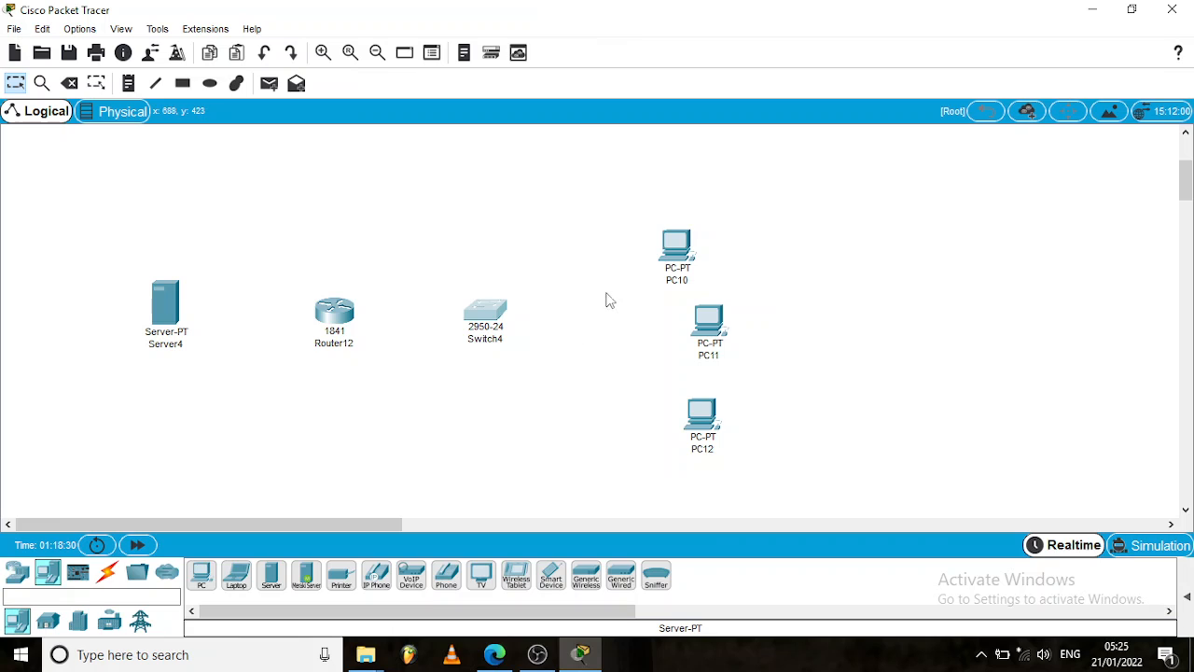
# - Align the three PCs in an evenly spaced vertical column to the right of the switch
pyautogui.moveTo(685, 254); pyautogui.dragTo(683, 219)
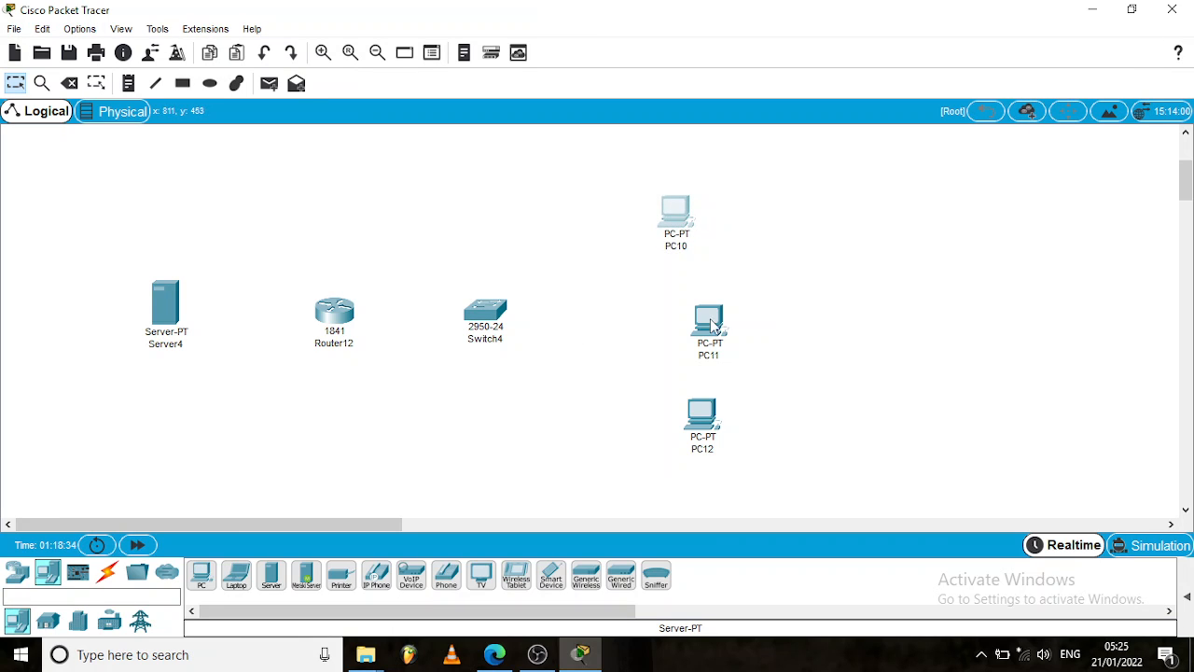
pyautogui.moveTo(710, 319); pyautogui.dragTo(678, 319)
pyautogui.moveTo(696, 415); pyautogui.dragTo(673, 425)
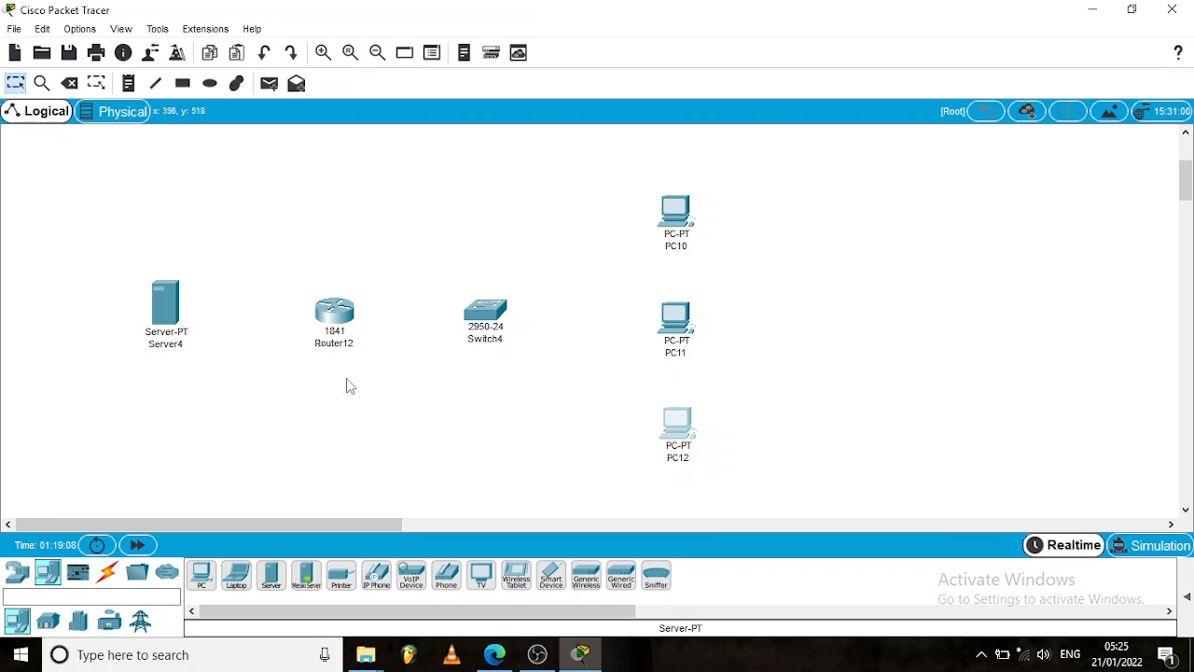
# - Connect the server's FastEthernet0 to the router's FastEthernet0/0 with a copper cross-over cable and level the router with the server
pyautogui.click(109, 580)
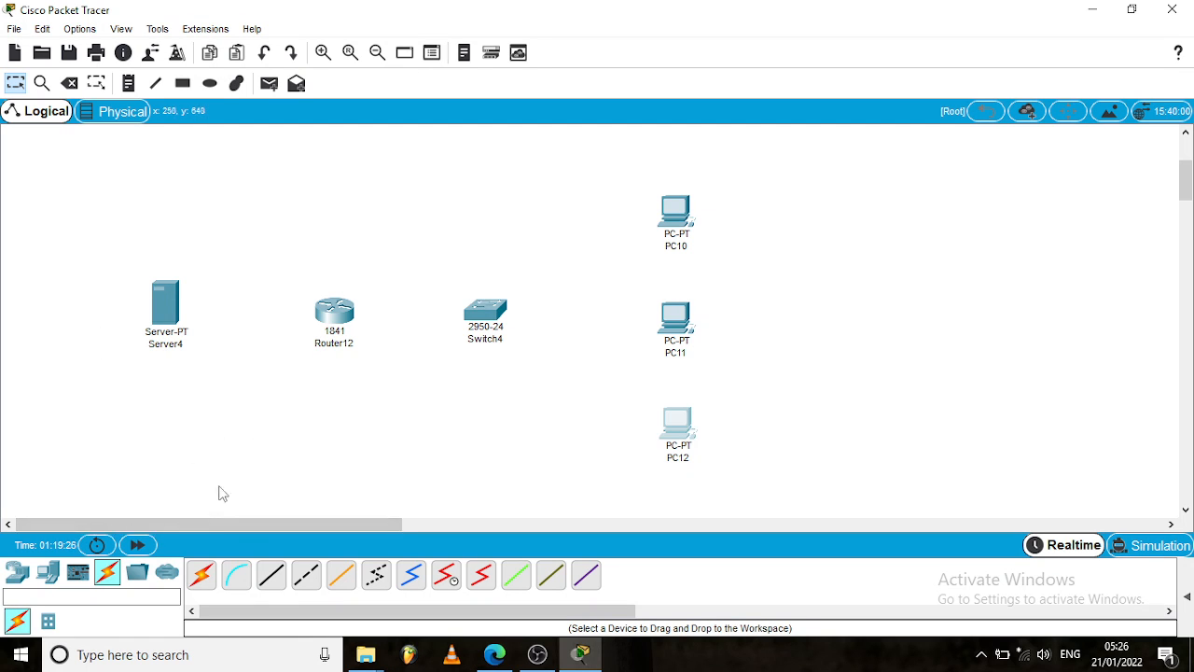
pyautogui.click(308, 578)
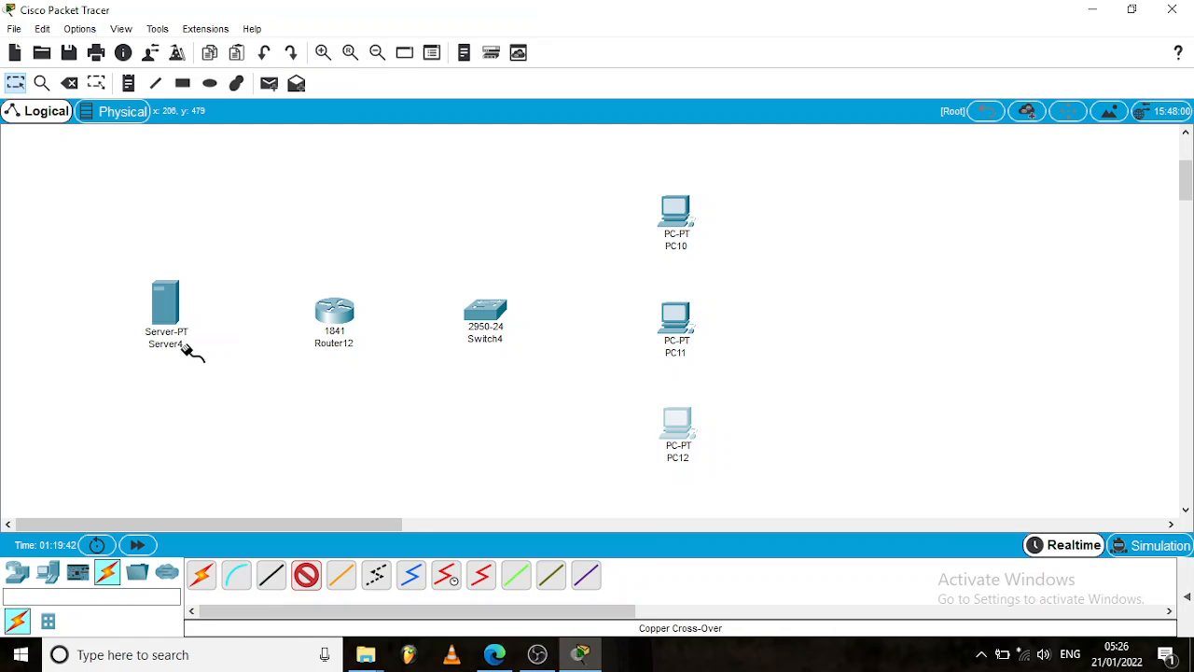
pyautogui.moveTo(187, 351)
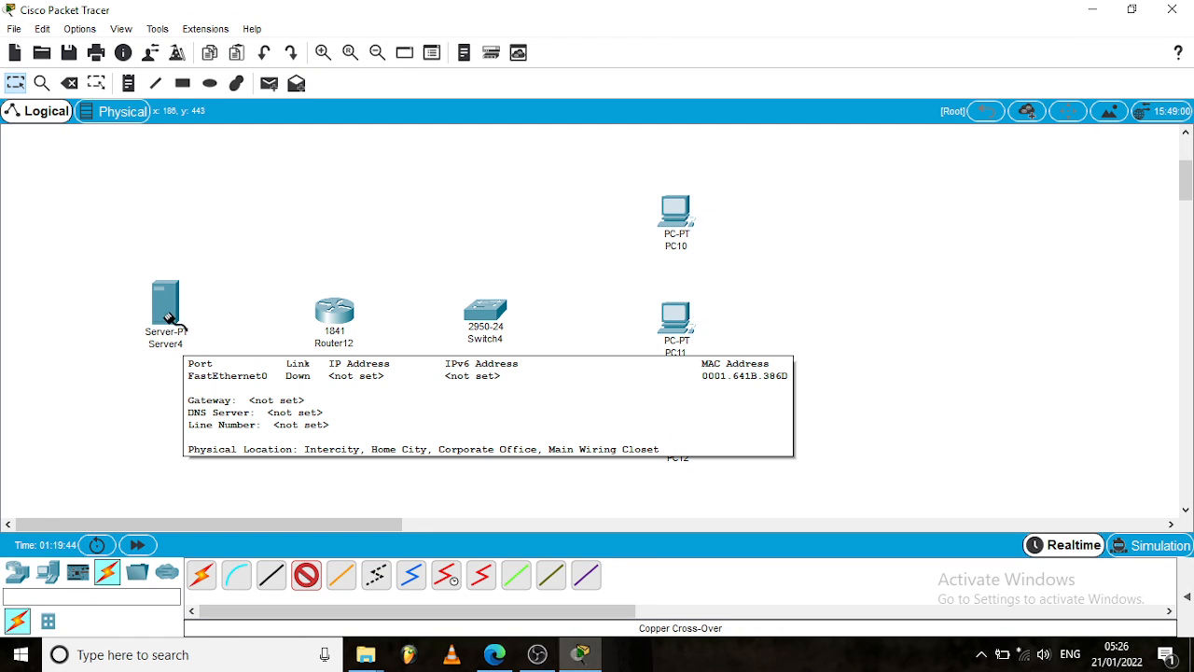
pyautogui.click(168, 319)
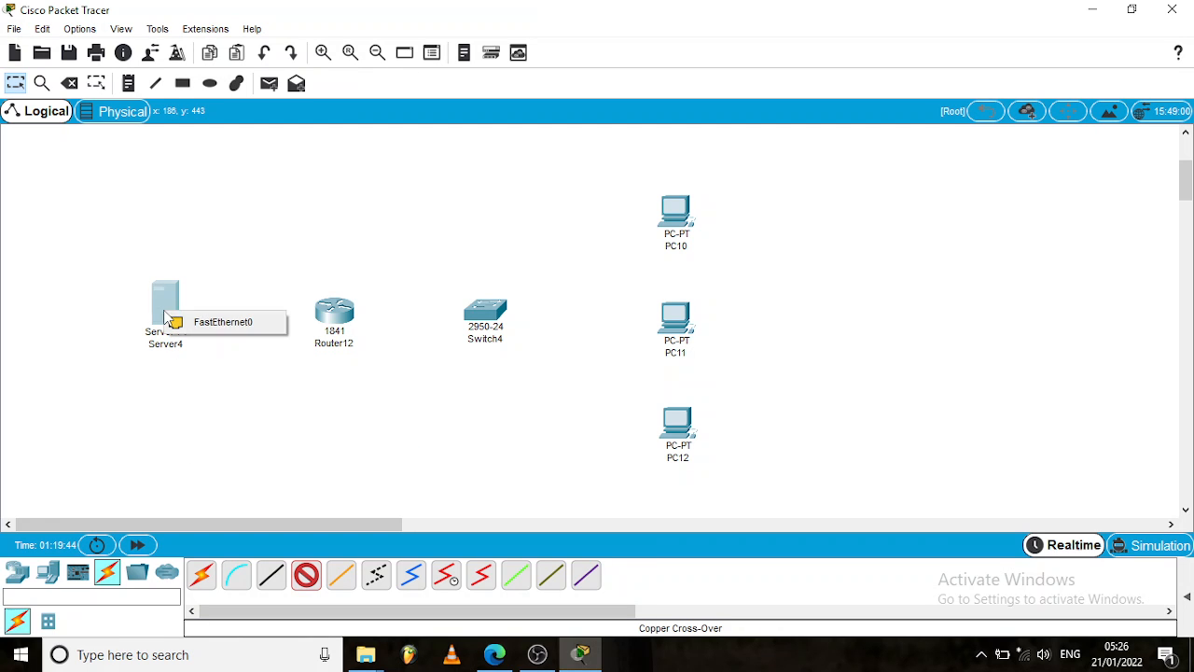
pyautogui.click(229, 323)
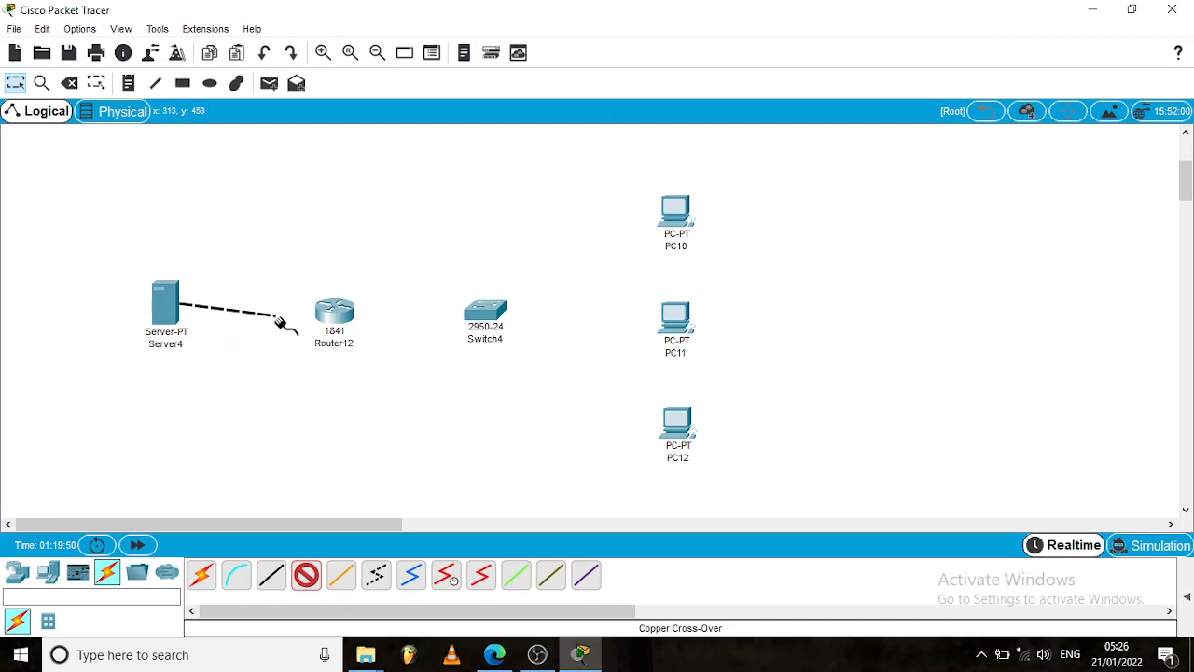
pyautogui.click(338, 312)
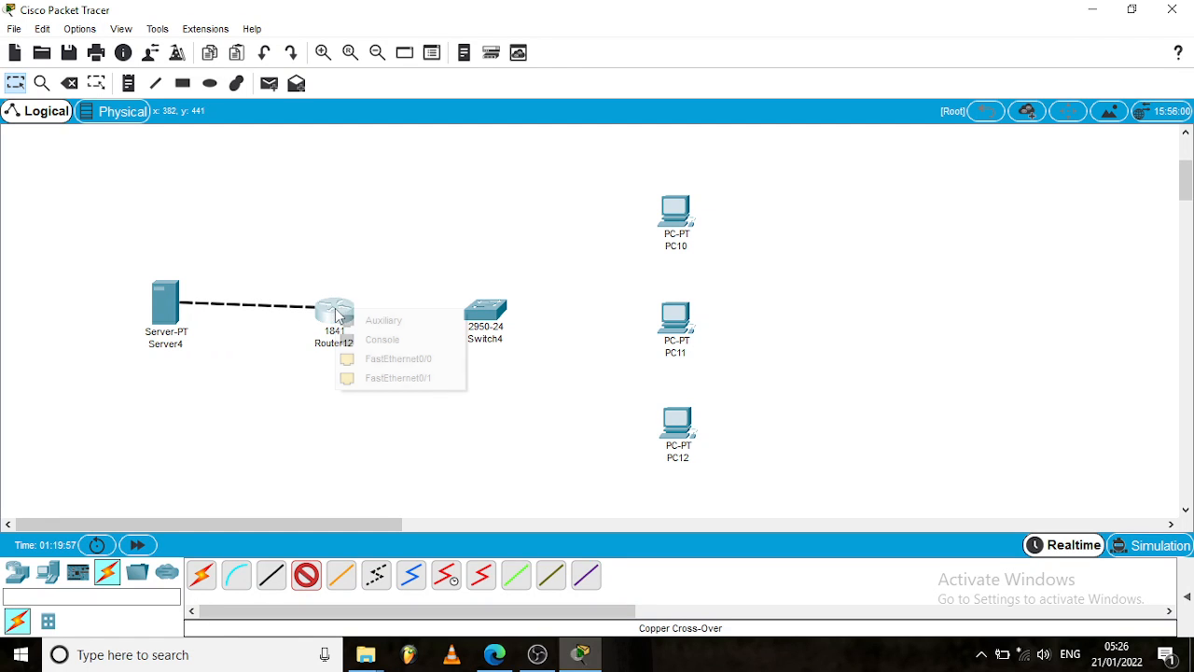
pyautogui.click(420, 362)
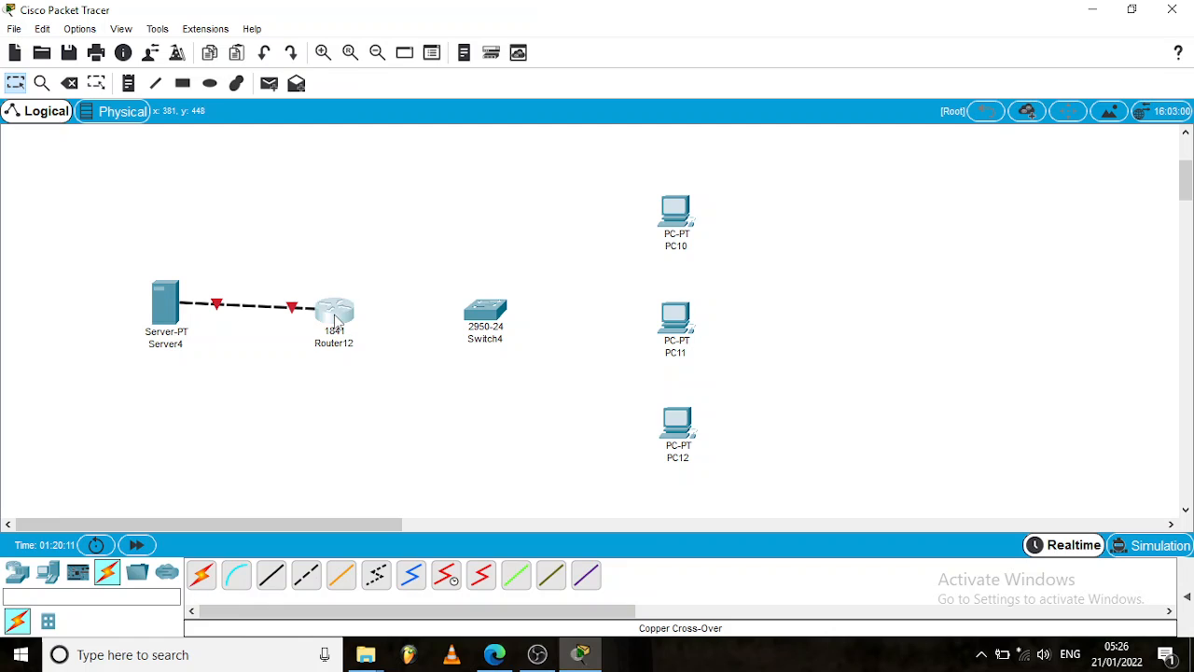
pyautogui.moveTo(336, 317); pyautogui.dragTo(336, 315)
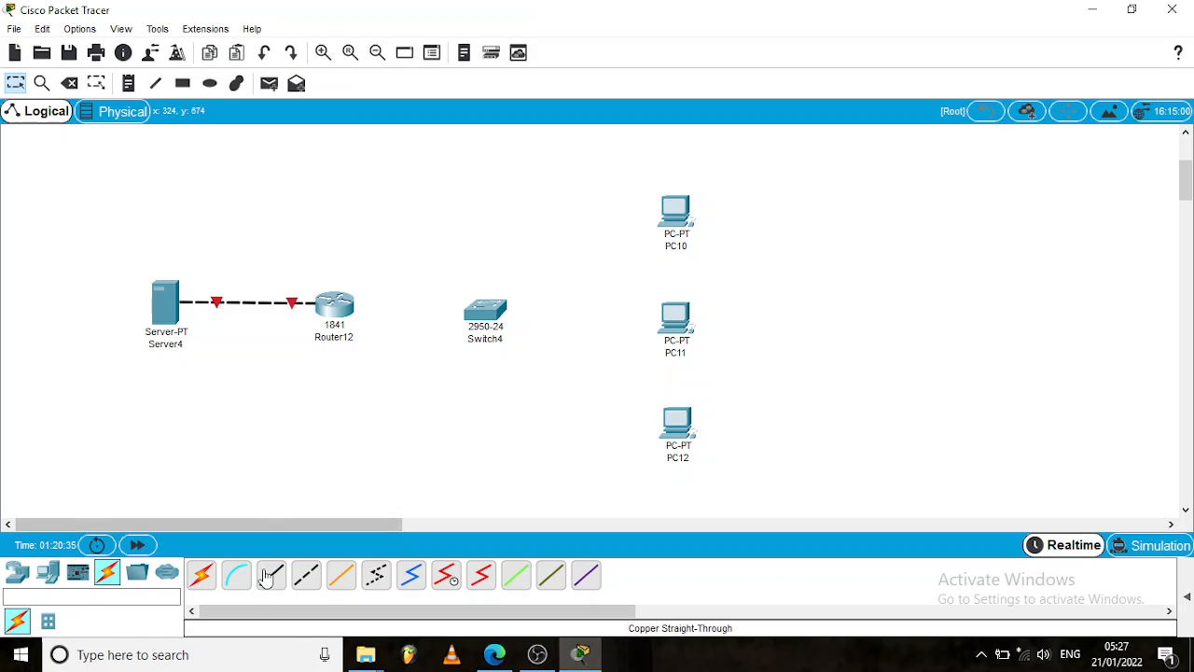
# - Connect the router's FastEthernet0/1 to the switch's FastEthernet0/1 with a copper straight-through cable and level the switch with the router
pyautogui.click(272, 577)
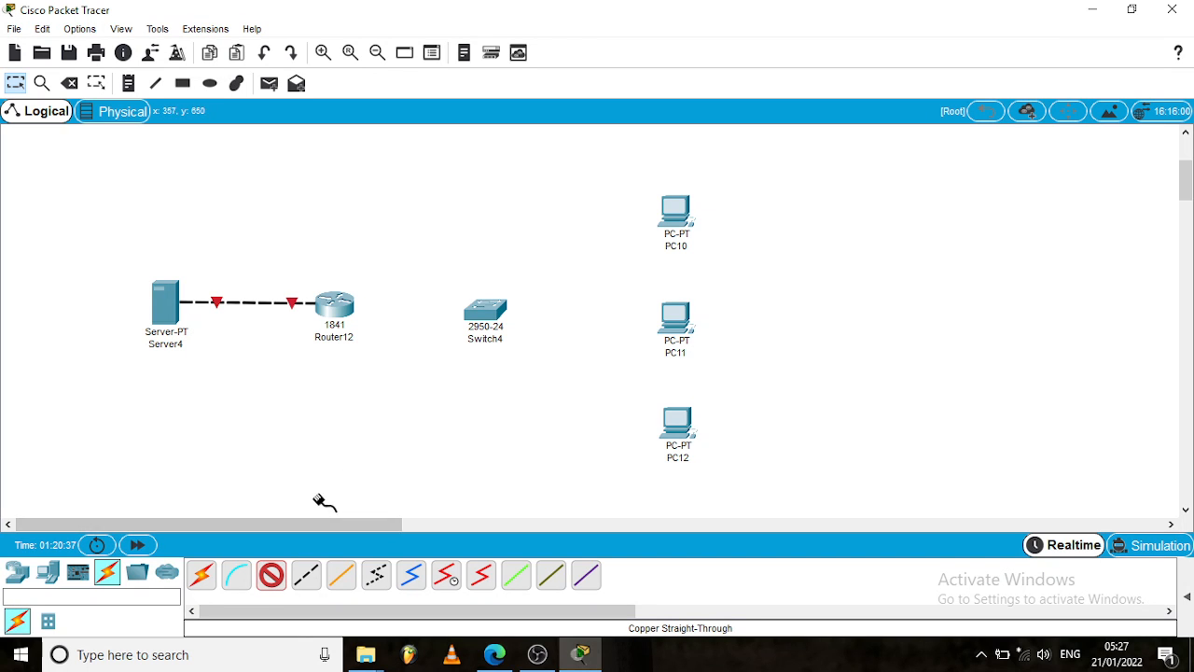
pyautogui.click(342, 309)
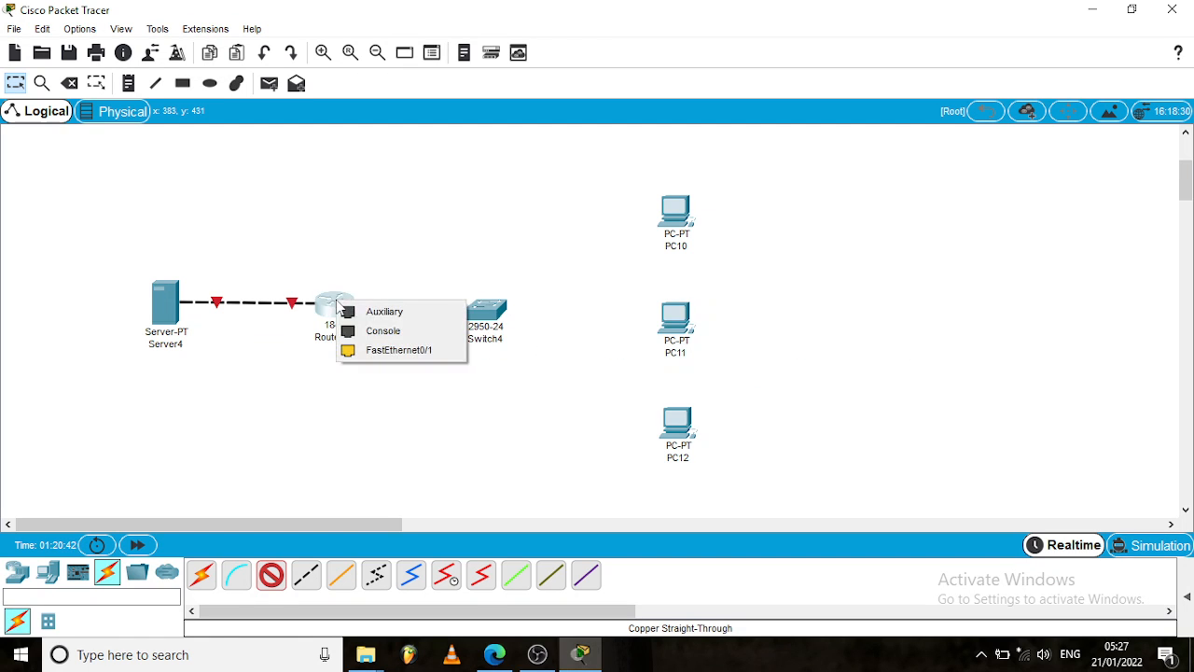
pyautogui.click(420, 353)
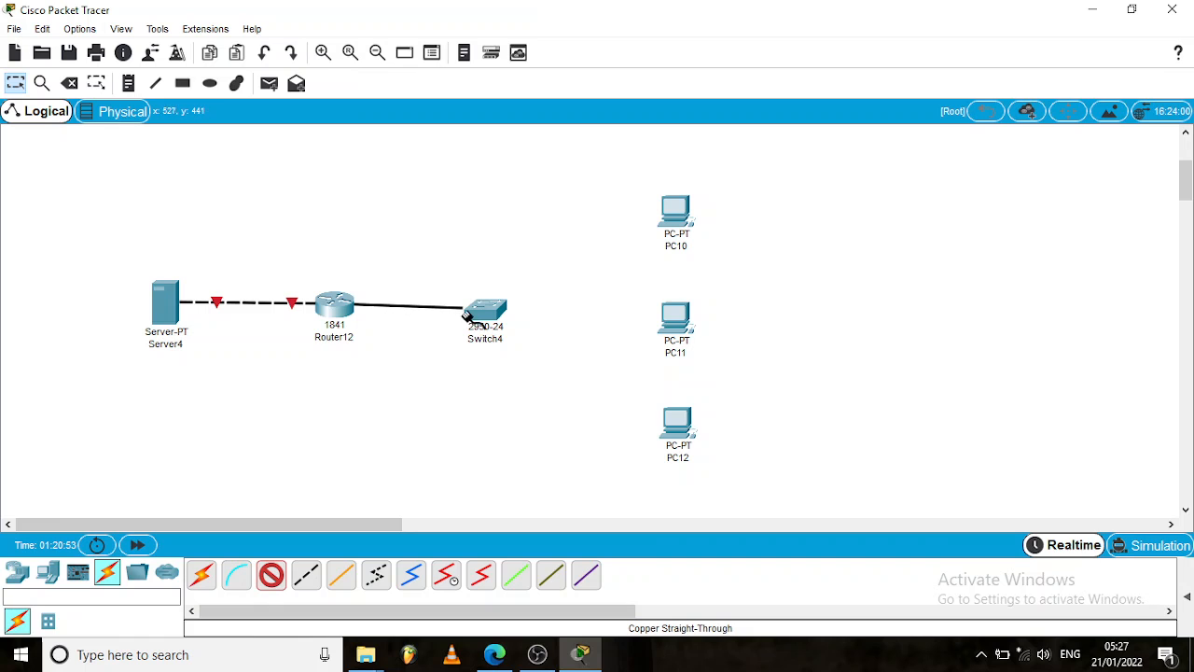
pyautogui.moveTo(486, 314)
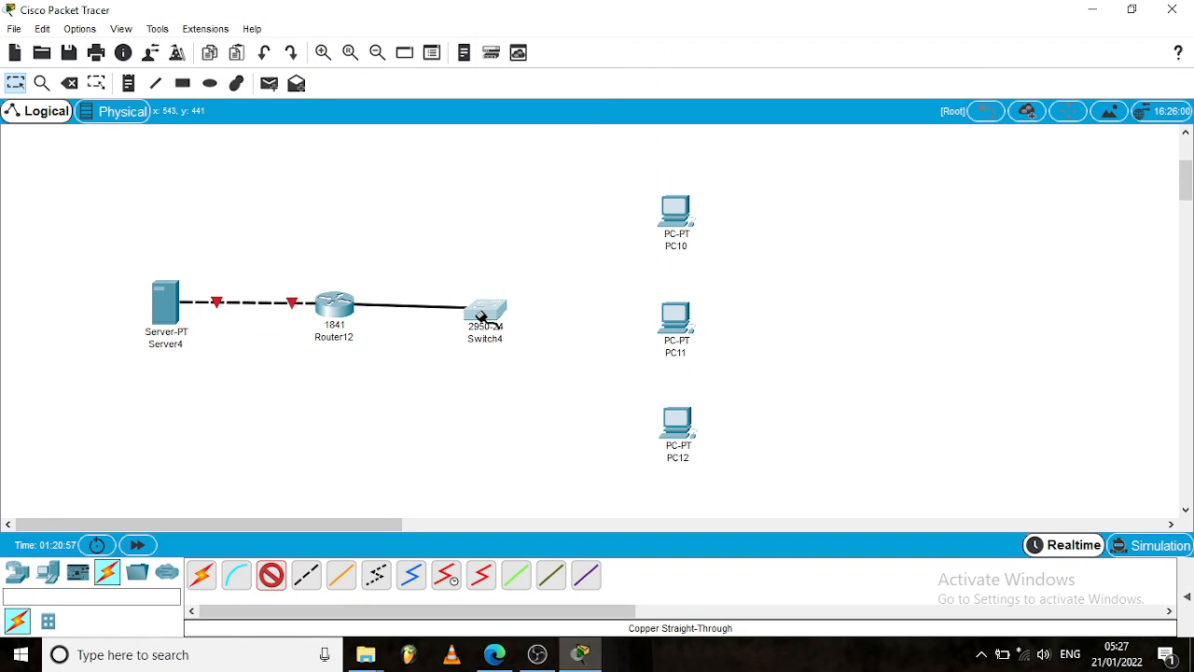
pyautogui.click(479, 315)
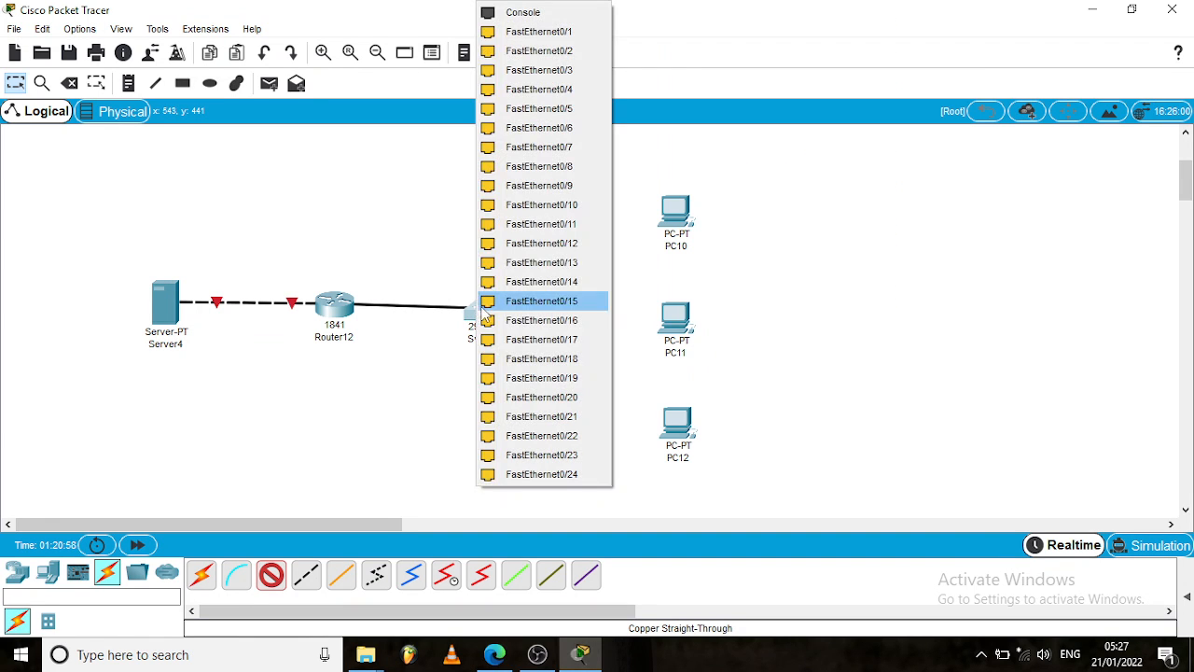
pyautogui.click(562, 34)
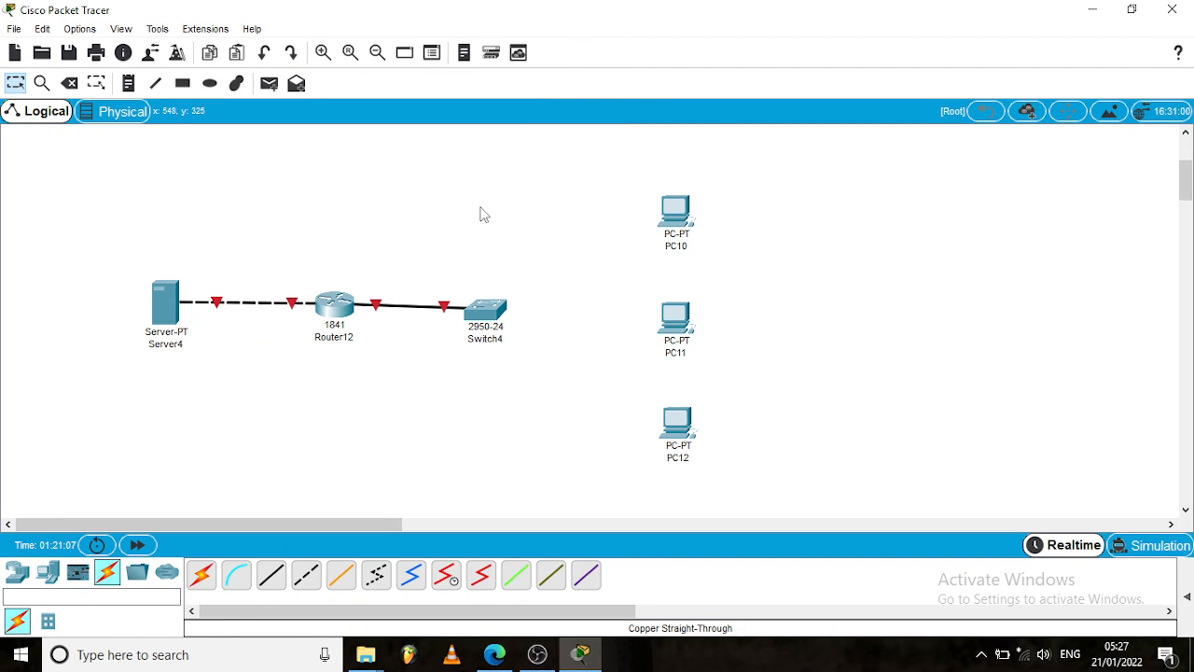
pyautogui.moveTo(482, 308); pyautogui.dragTo(489, 305)
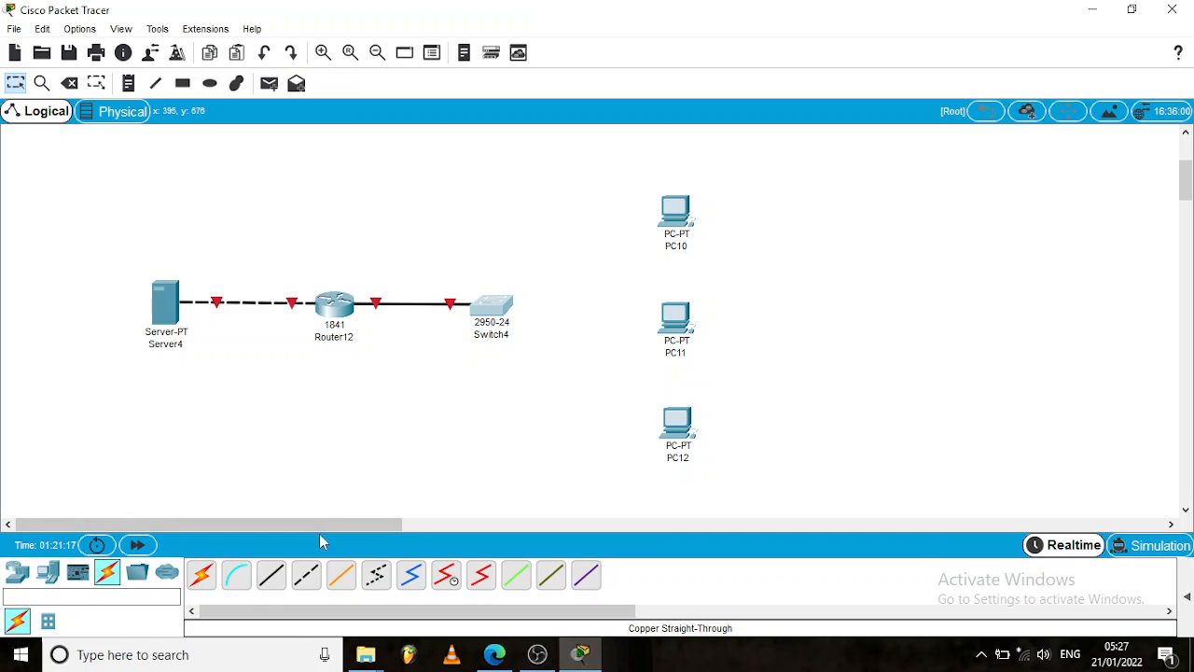
# - Connect the switch's FastEthernet0/2 to PC10's FastEthernet0 with a copper straight-through cable
pyautogui.click(273, 578)
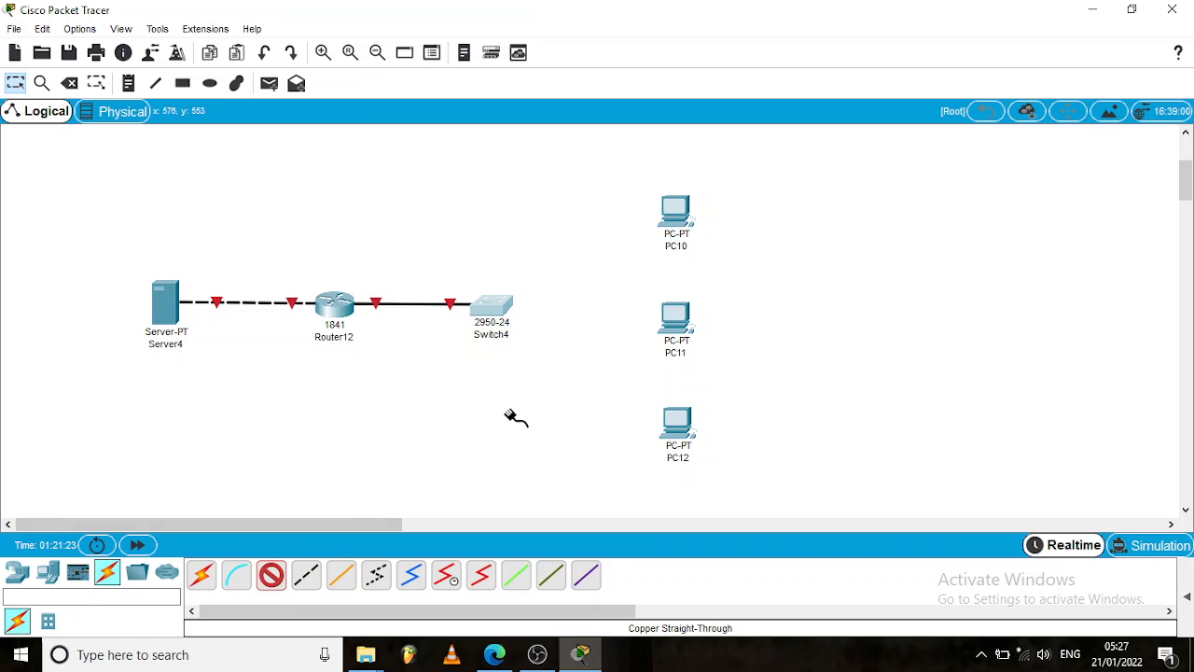
pyautogui.click(494, 309)
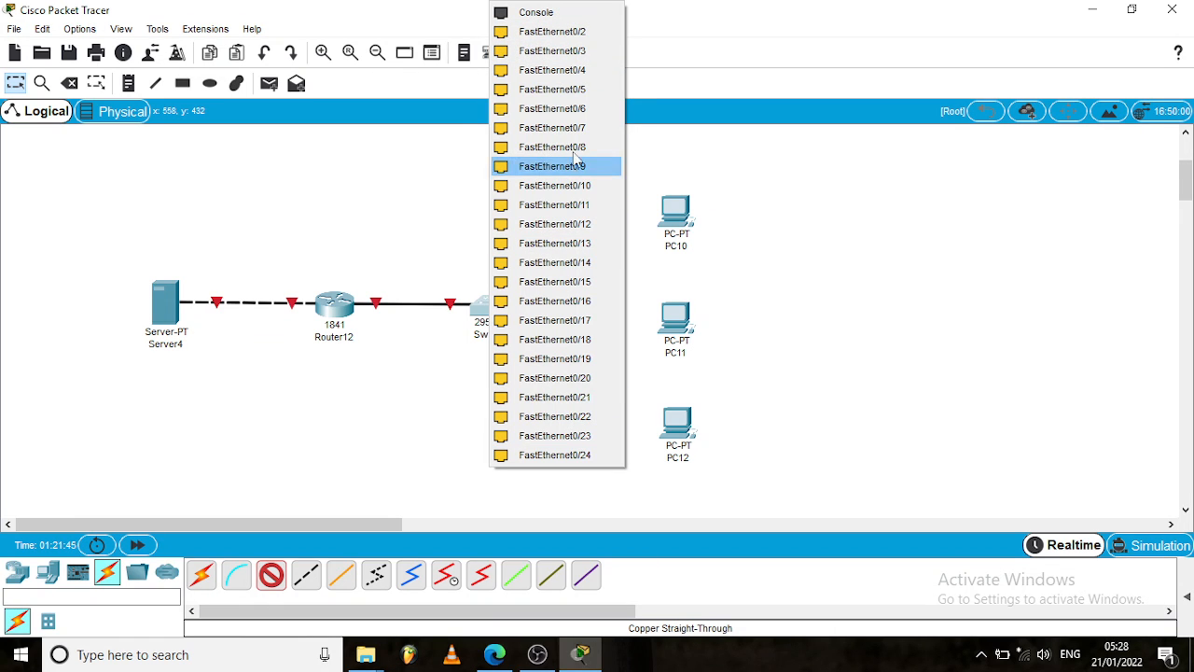
pyautogui.click(573, 33)
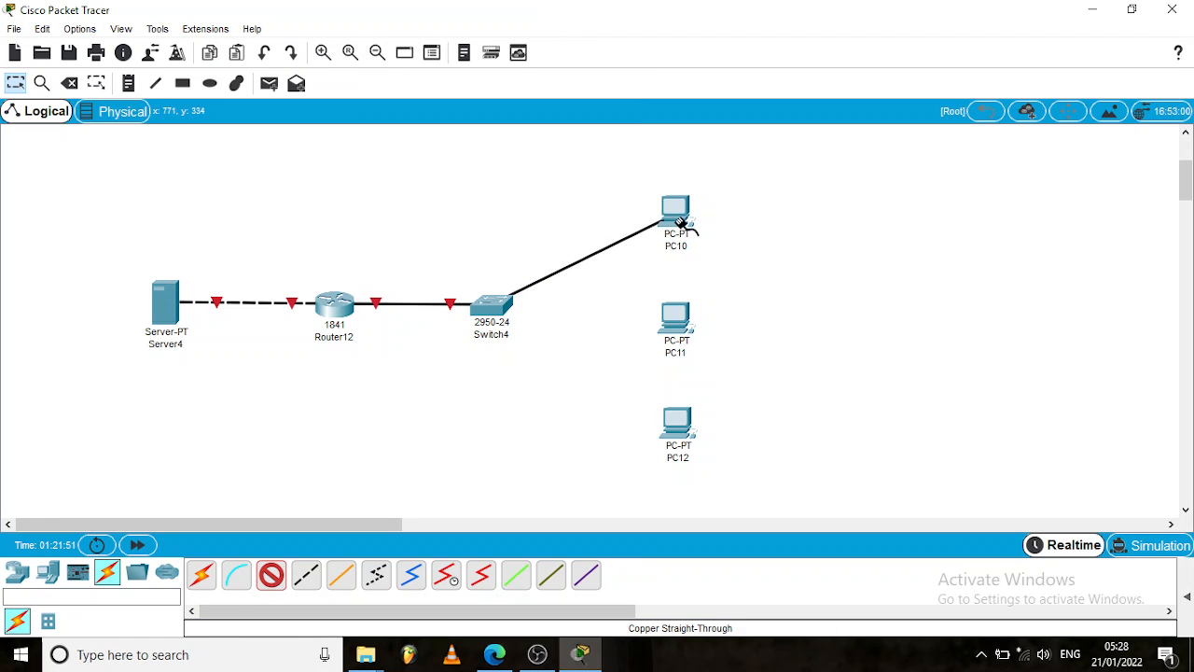
pyautogui.click(680, 222)
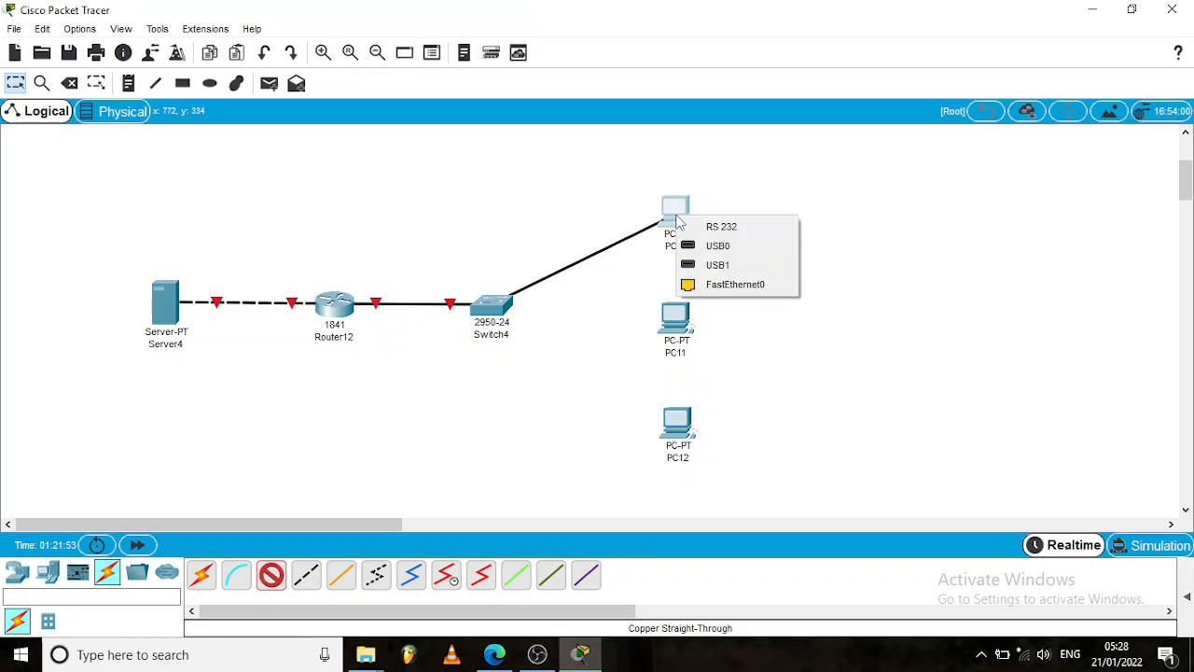
pyautogui.click(747, 293)
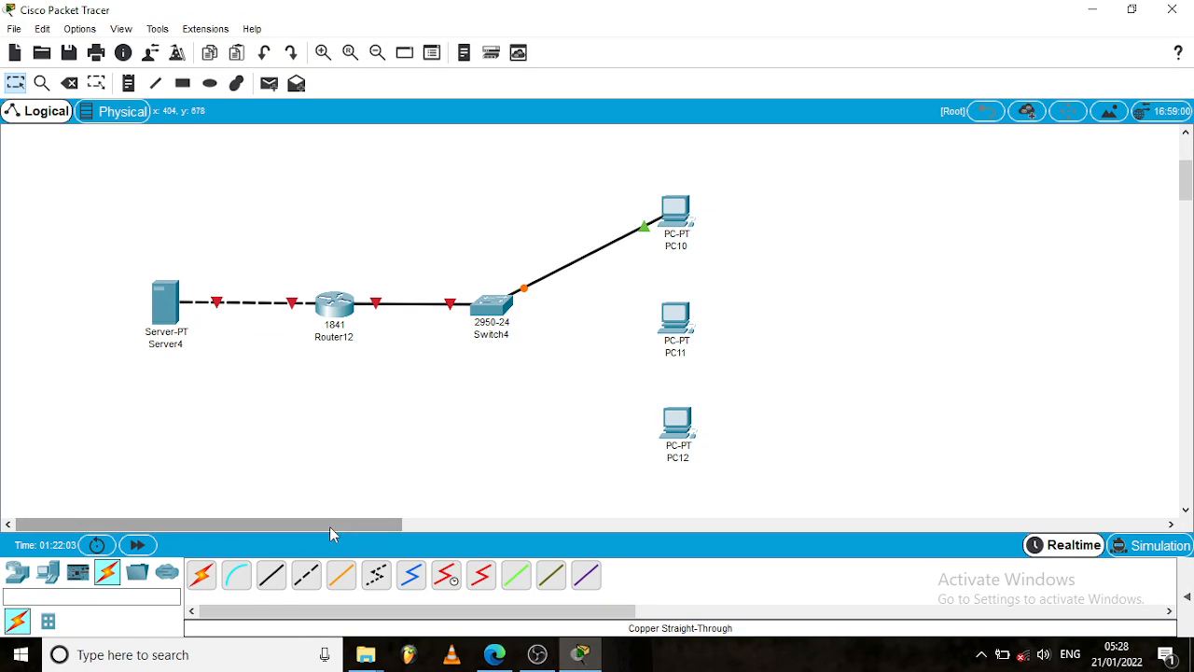
# - Connect the switch's FastEthernet0/3 to PC11's FastEthernet0 with a copper straight-through cable
pyautogui.click(271, 575)
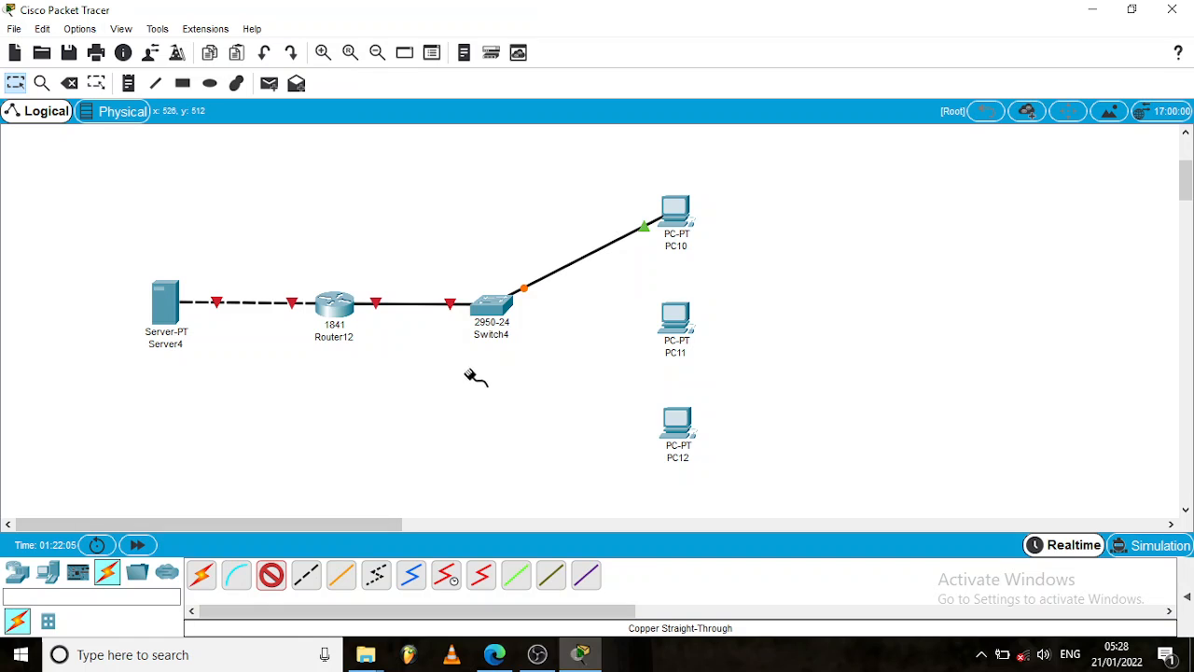
pyautogui.click(494, 306)
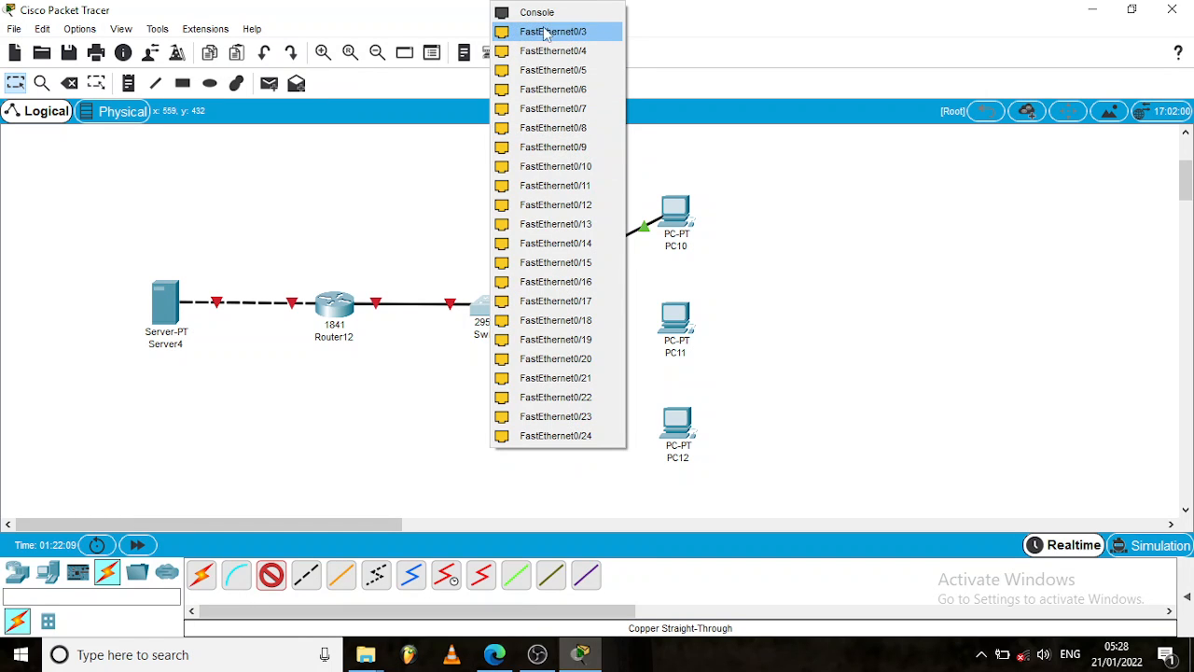
pyautogui.click(573, 32)
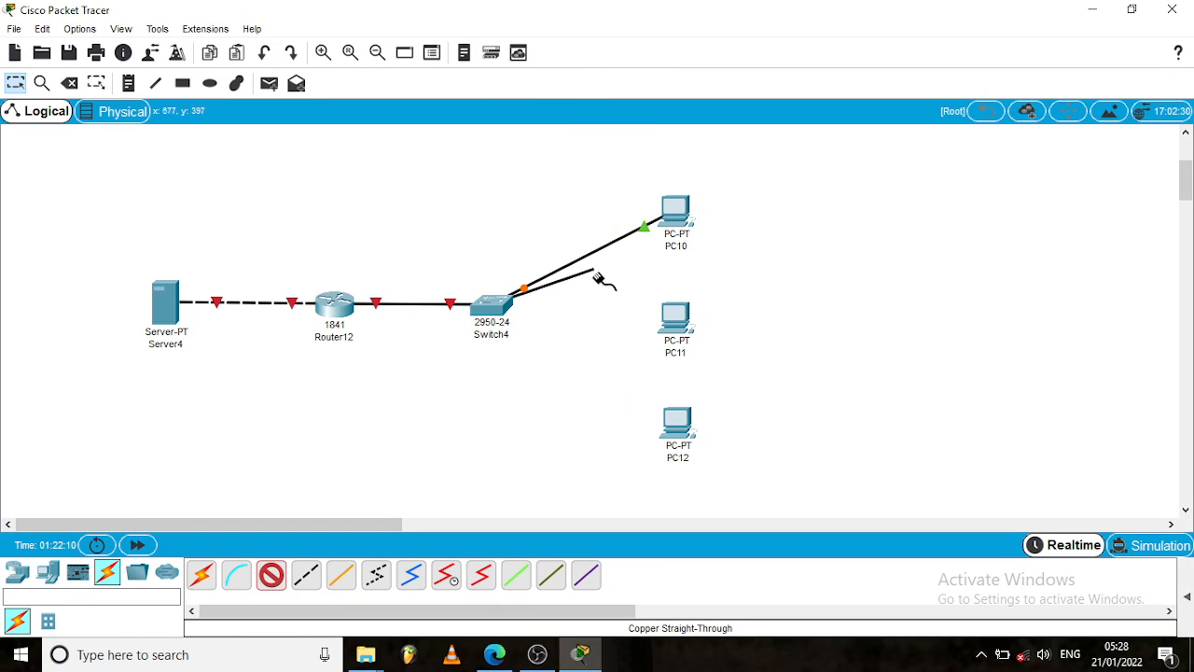
pyautogui.click(683, 326)
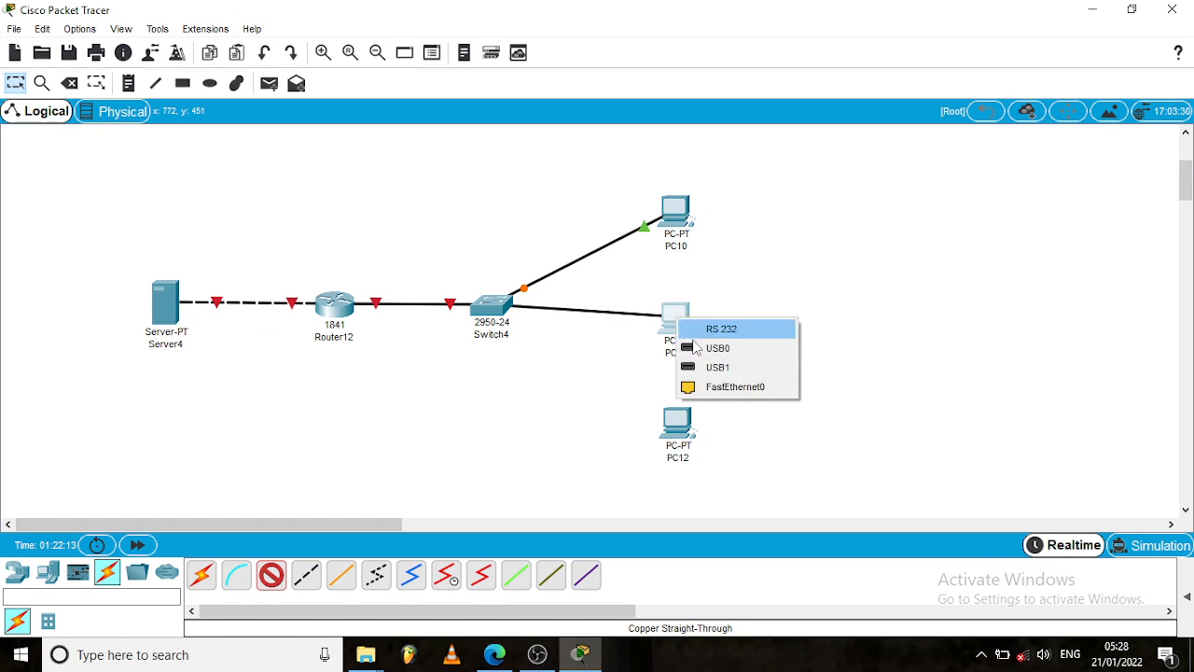
pyautogui.click(720, 388)
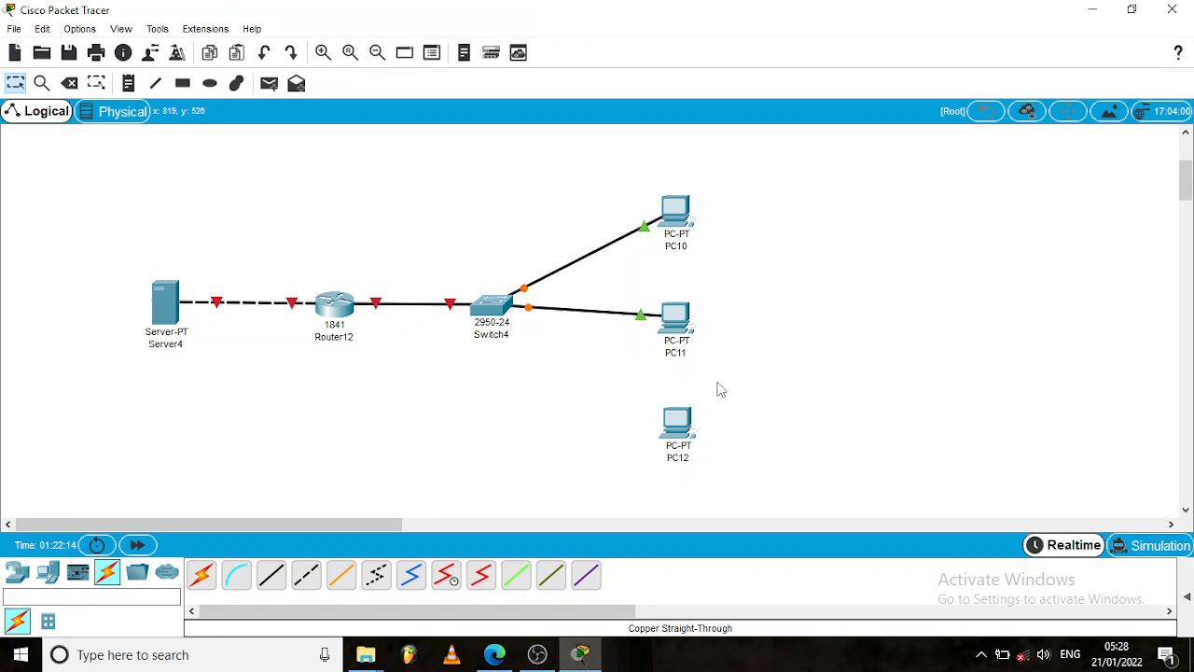
# - Connect the switch to PC12's FastEthernet0 with a copper straight-through cable and level PC11 with the switch
pyautogui.click(270, 573)
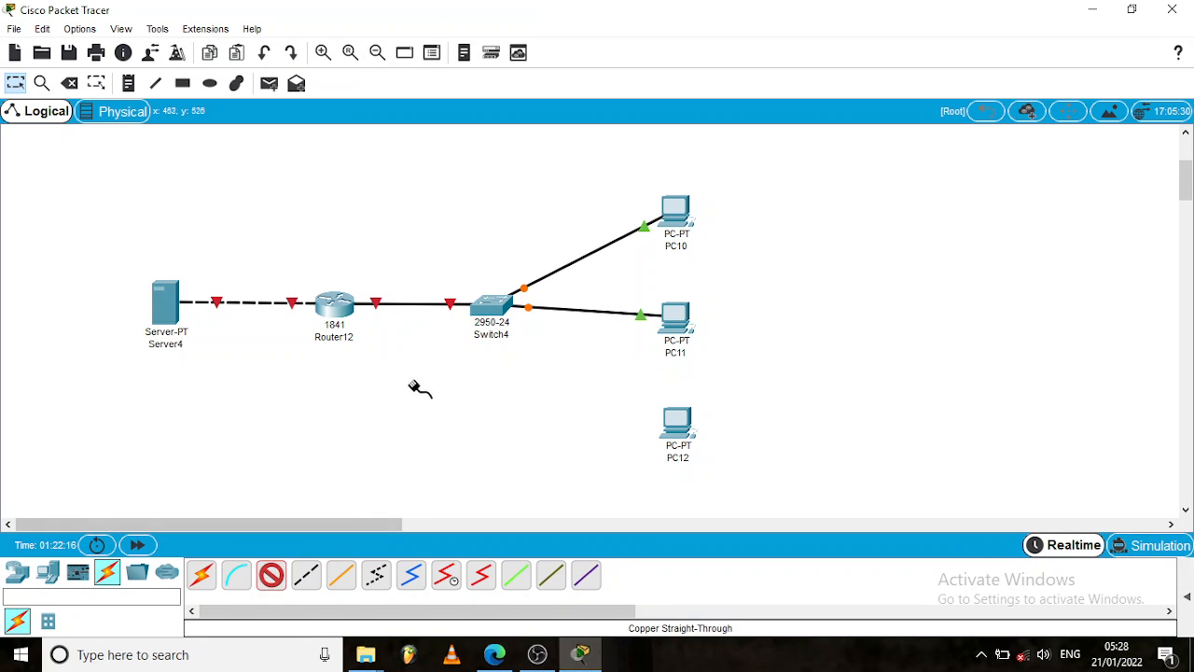
pyautogui.click(491, 306)
pyautogui.click(549, 51)
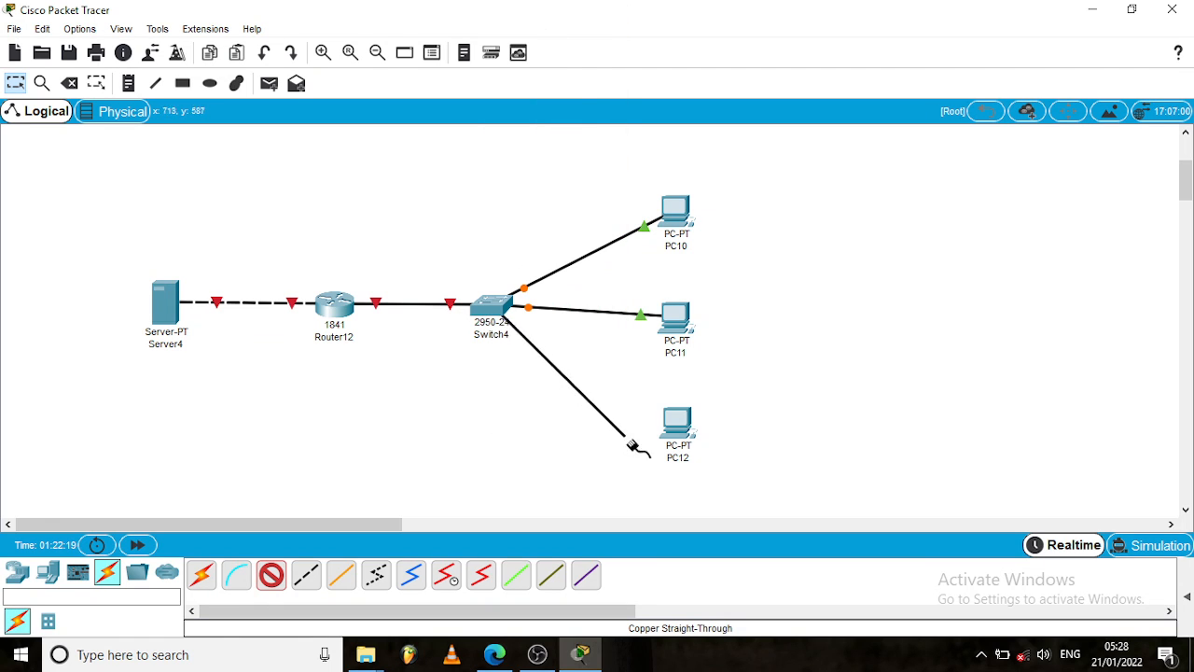
pyautogui.click(673, 427)
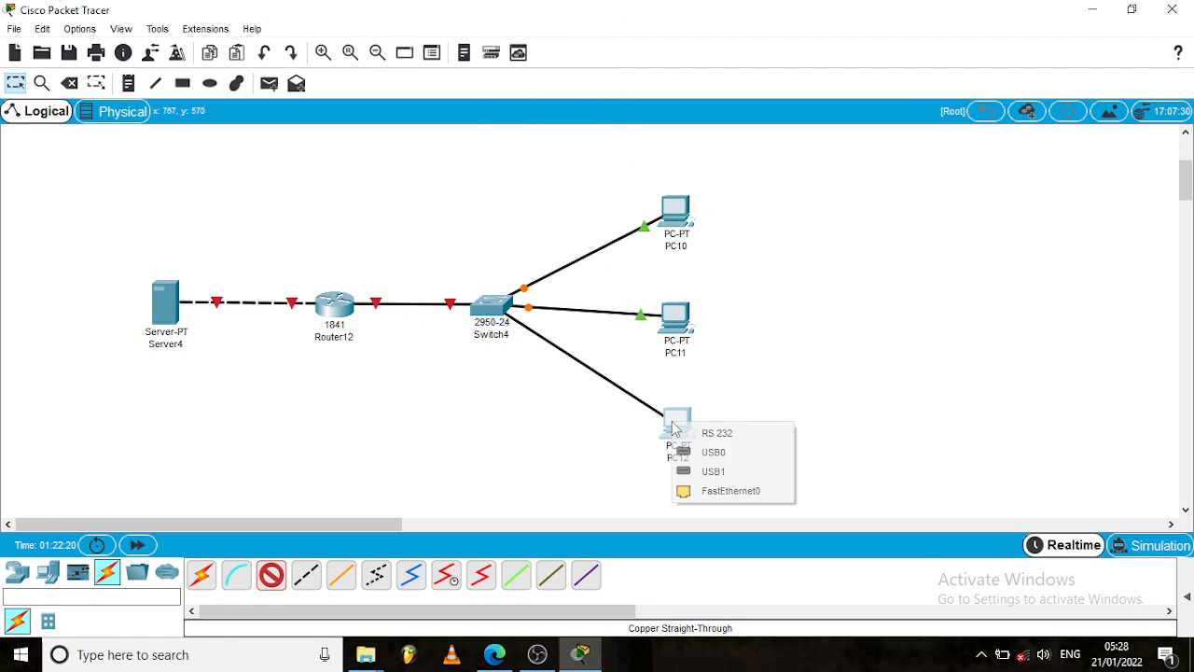
pyautogui.click(695, 490)
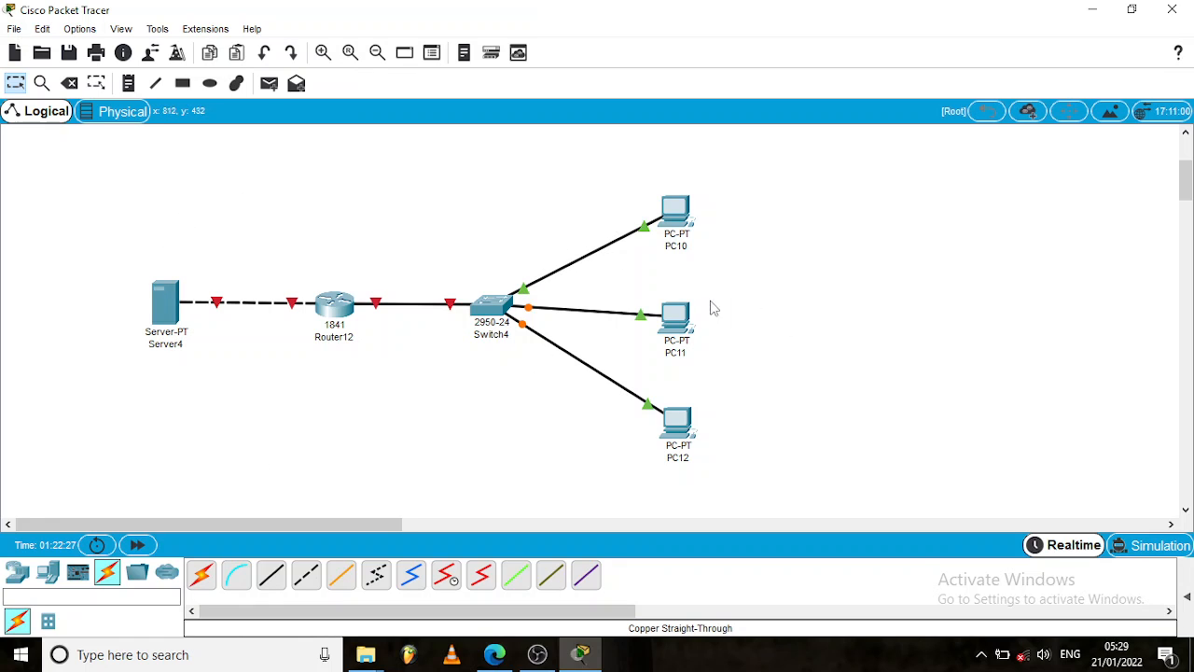
pyautogui.moveTo(674, 321); pyautogui.dragTo(677, 313)
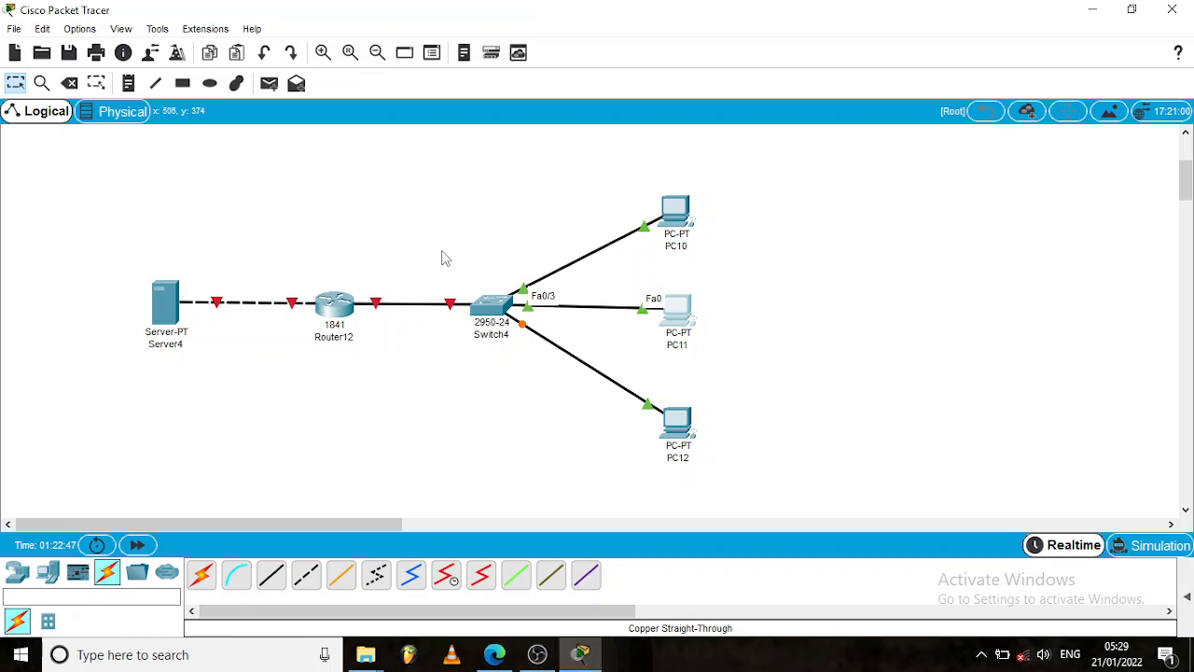
# - Add the note 192.168.1.1 below the server and the note 192.168.100.1 below the router
pyautogui.click(127, 91)
pyautogui.click(107, 366)
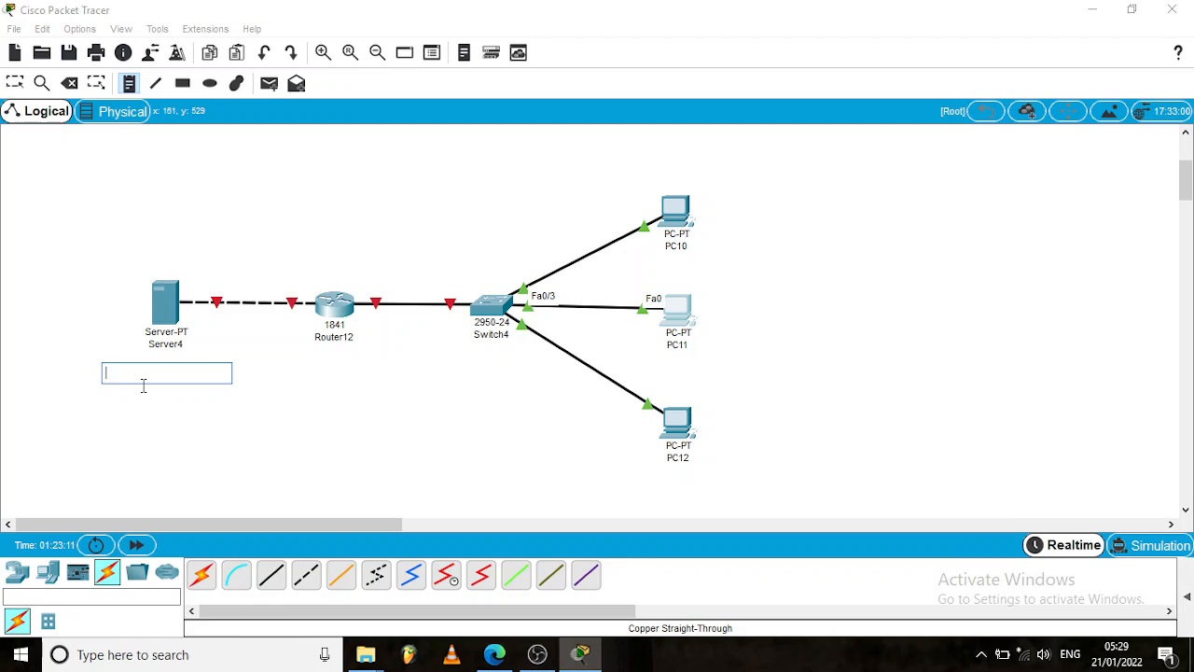
pyautogui.write('192.168.1.1')
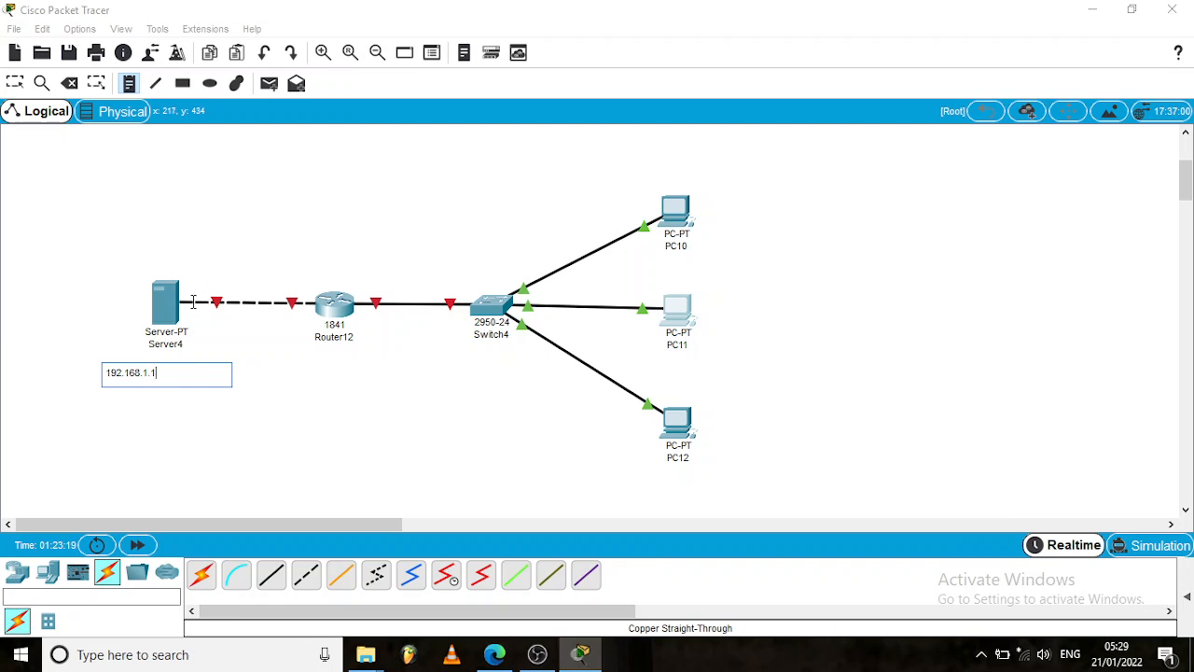
pyautogui.click(292, 363)
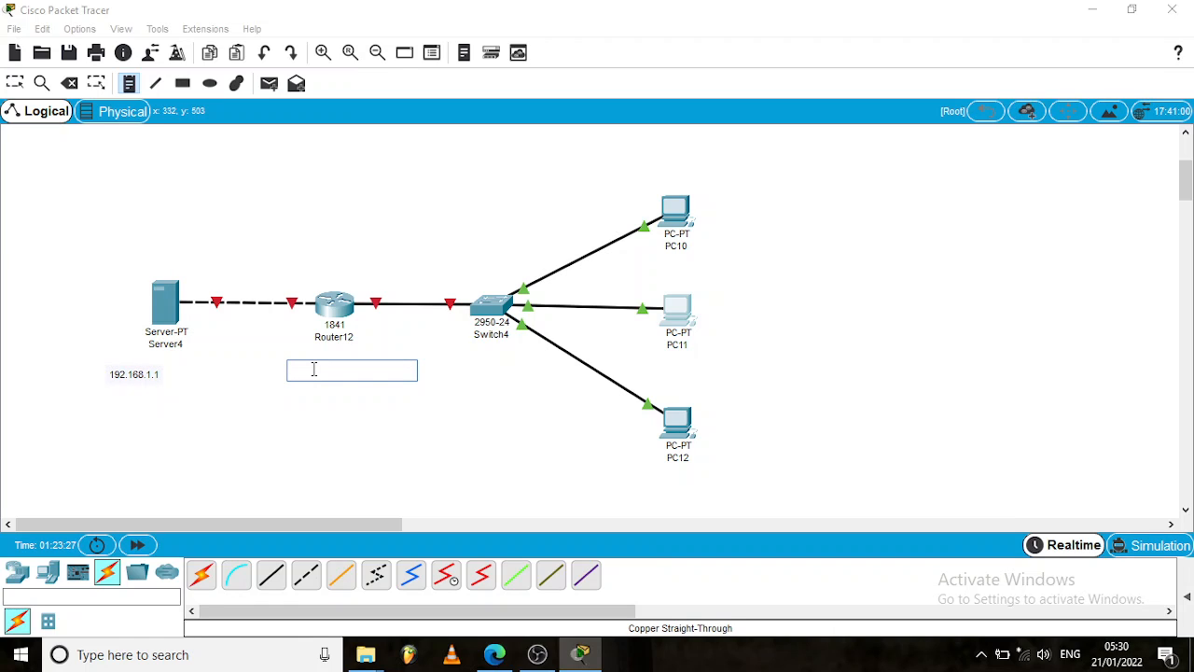
pyautogui.write('192.168.100.1')
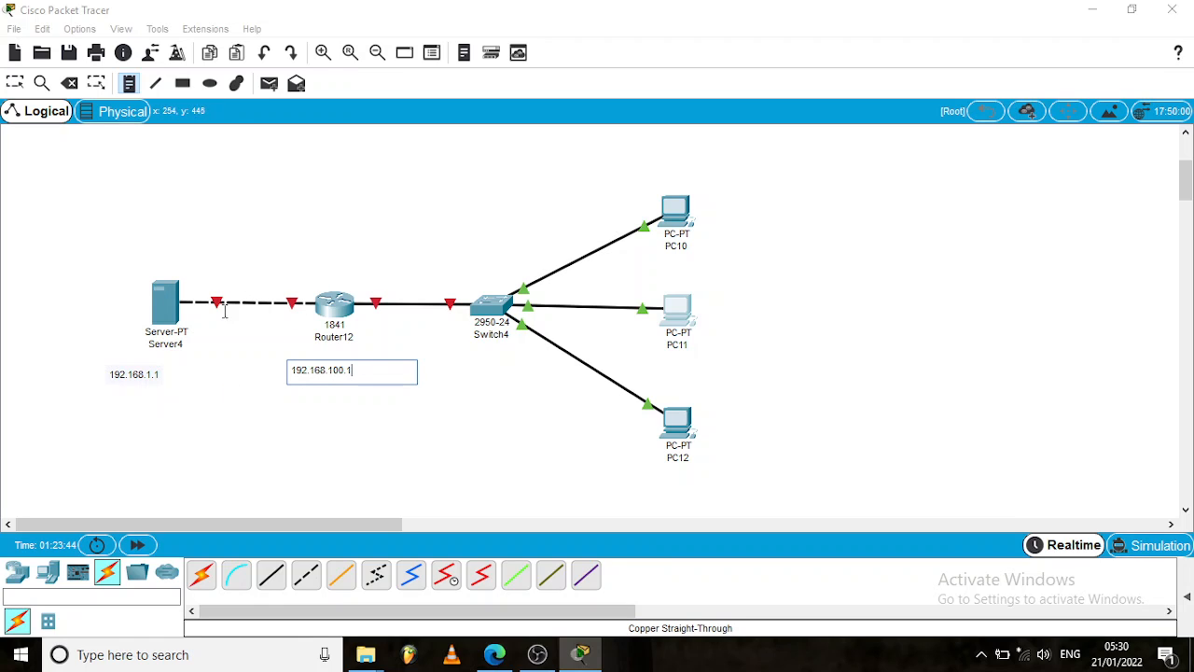
# - Add a two-line note reading IP SEGMENT and 192.168.1.2 above the link between the server and the router
pyautogui.click(226, 250)
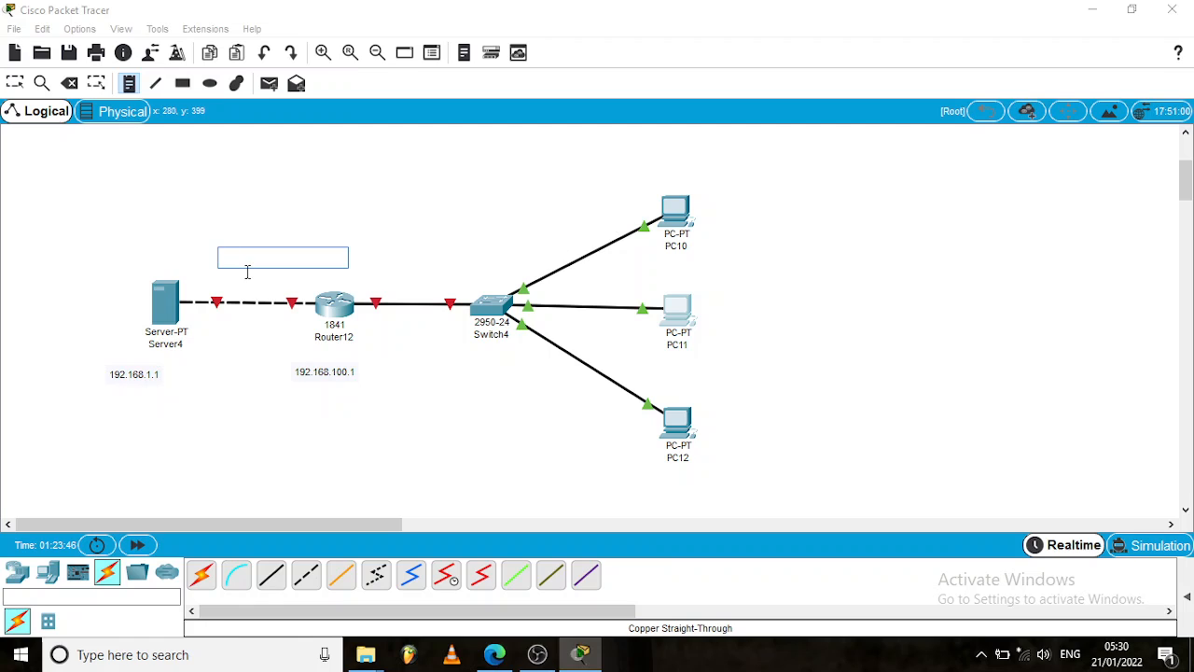
pyautogui.write('(')
pyautogui.write('P SEGM')
pyautogui.press('BackSpace')
pyautogui.press('BackSpace')
pyautogui.write('ENT')
pyautogui.press('Return')
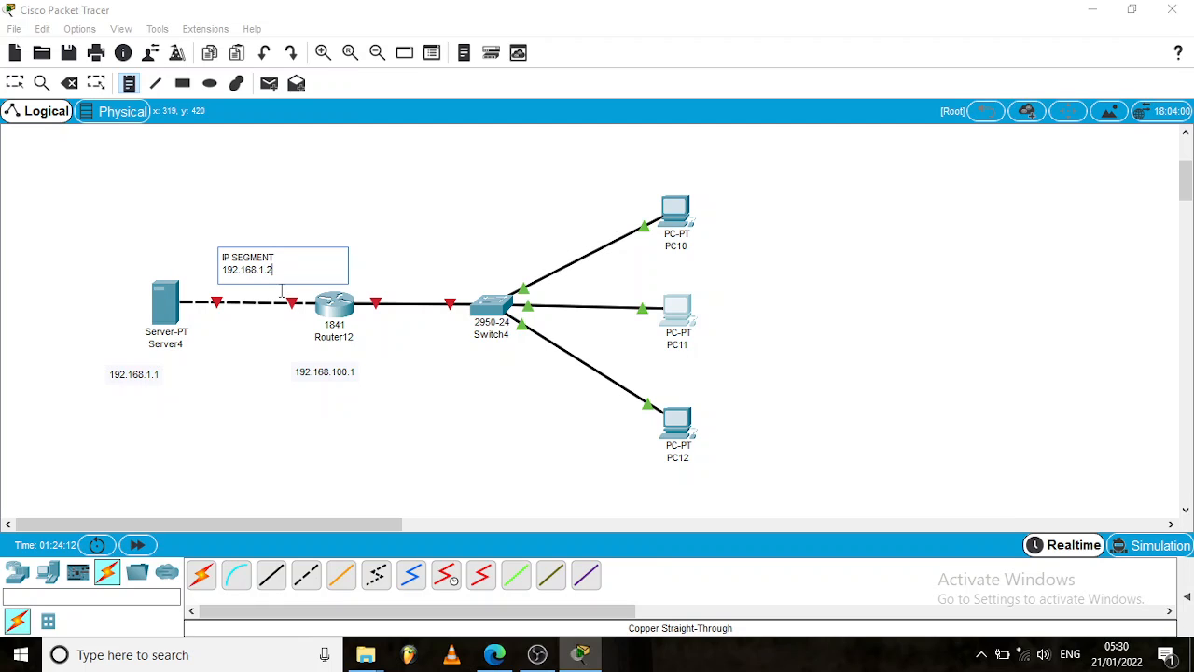
pyautogui.click(382, 273)
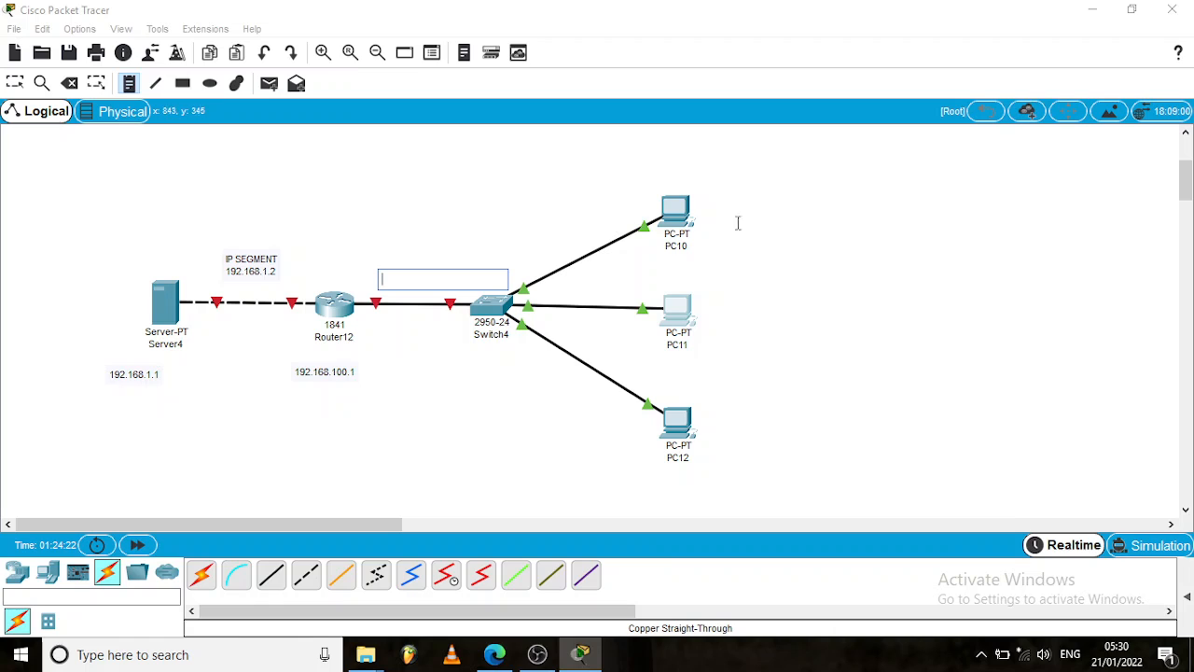
# - Add notes beside the PCs: 192.168.100.2 for PC10, 192.168.100.3 for PC11 and 192.168.100.4 for PC12
pyautogui.click(712, 204)
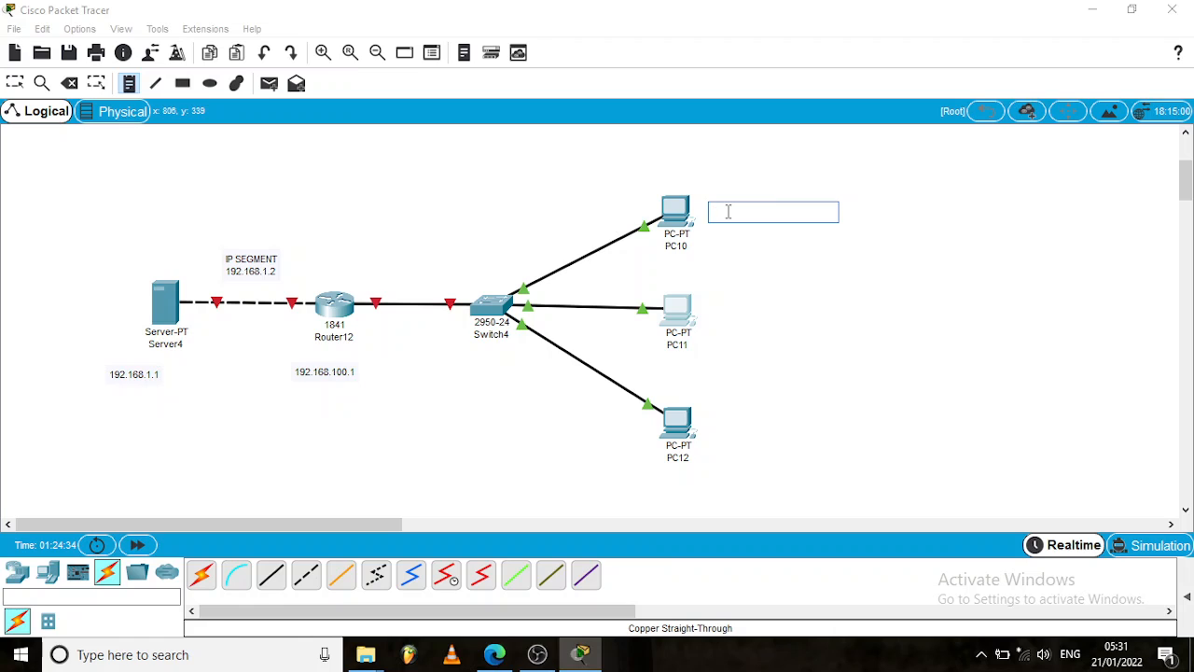
pyautogui.write('192.168.100.2')
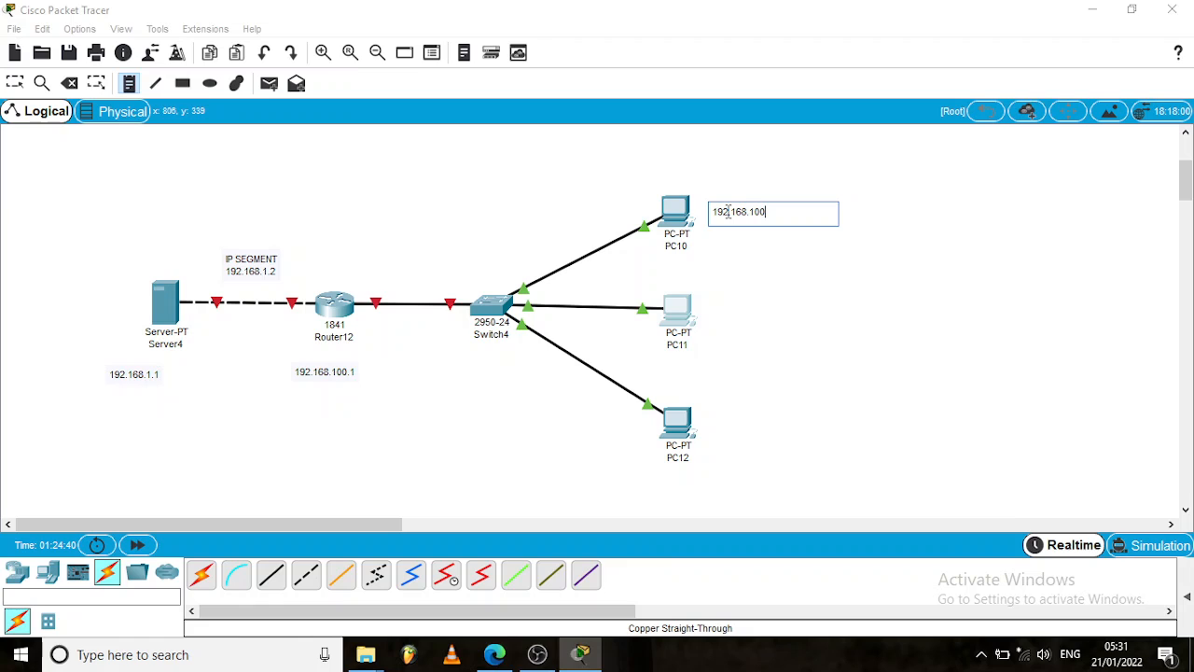
pyautogui.click(722, 314)
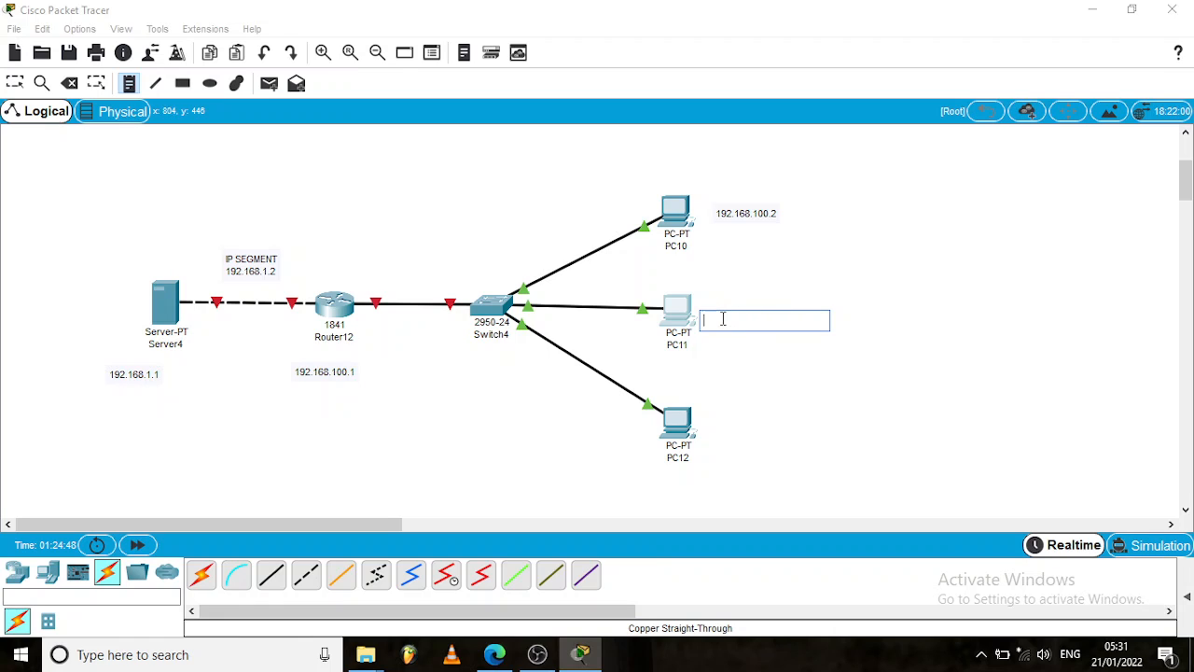
pyautogui.write('192.16')
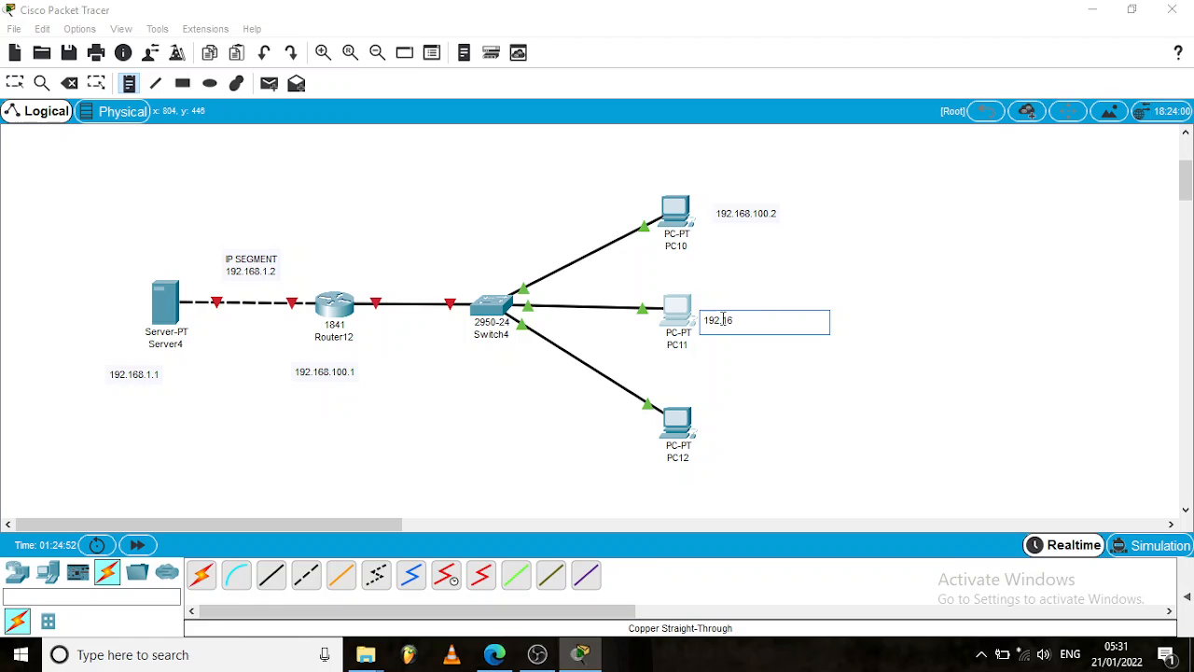
pyautogui.write('8.100.3')
pyautogui.click(725, 429)
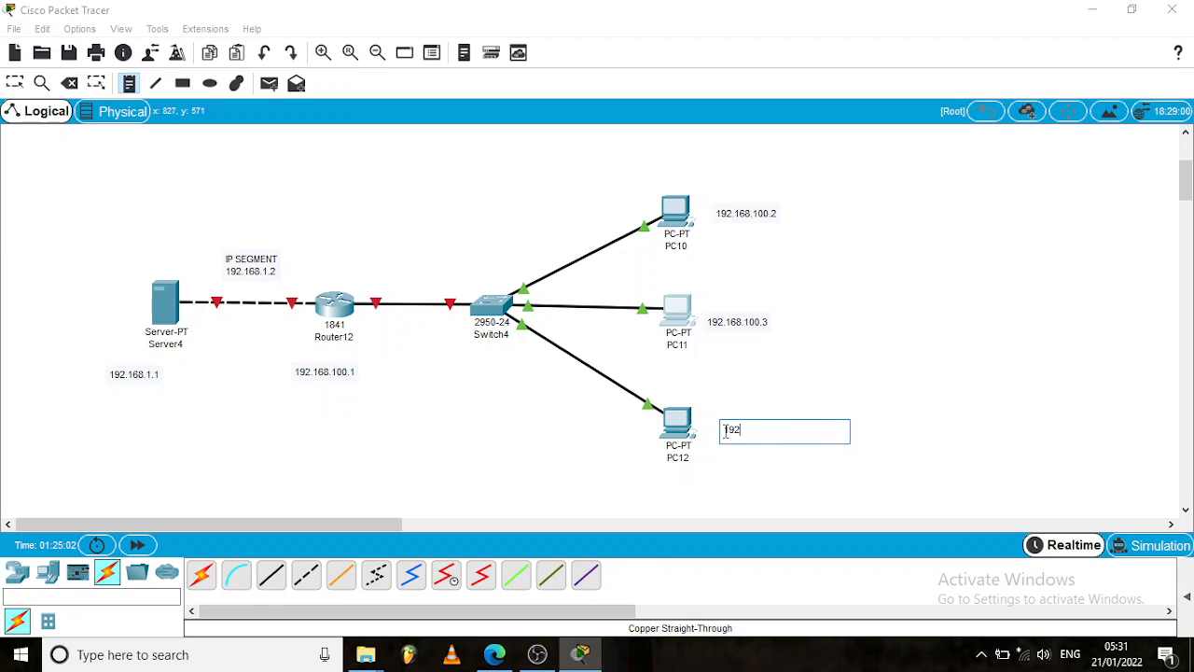
pyautogui.write('192.168.100.4')
pyautogui.click(709, 490)
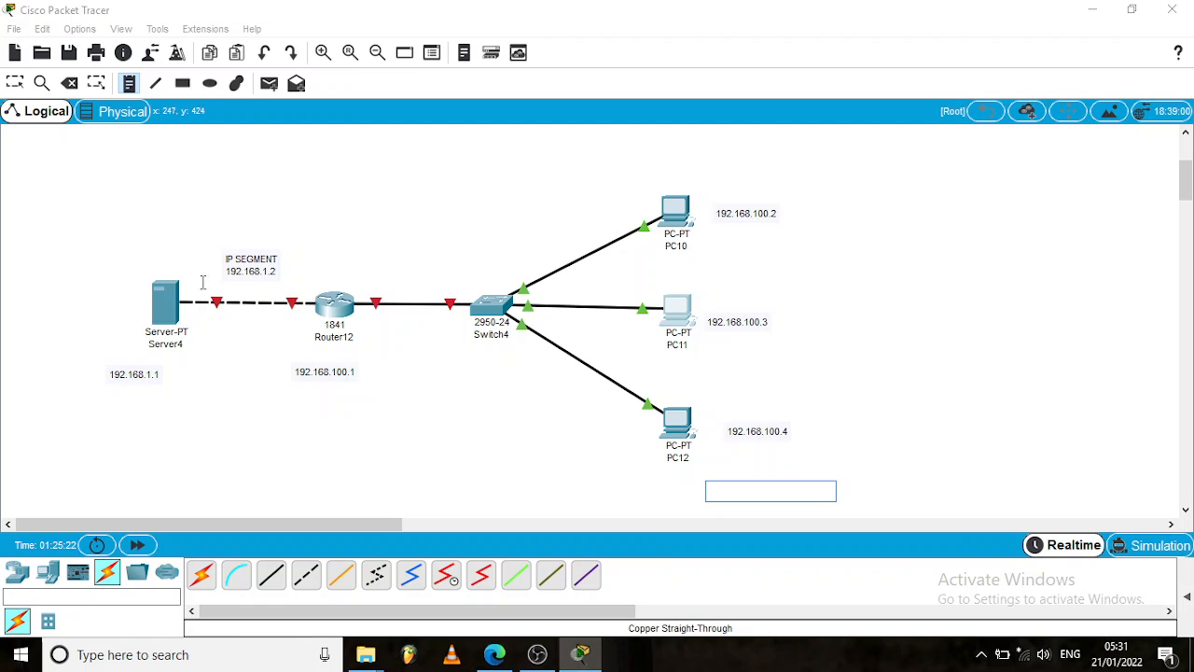
pyautogui.click(15, 86)
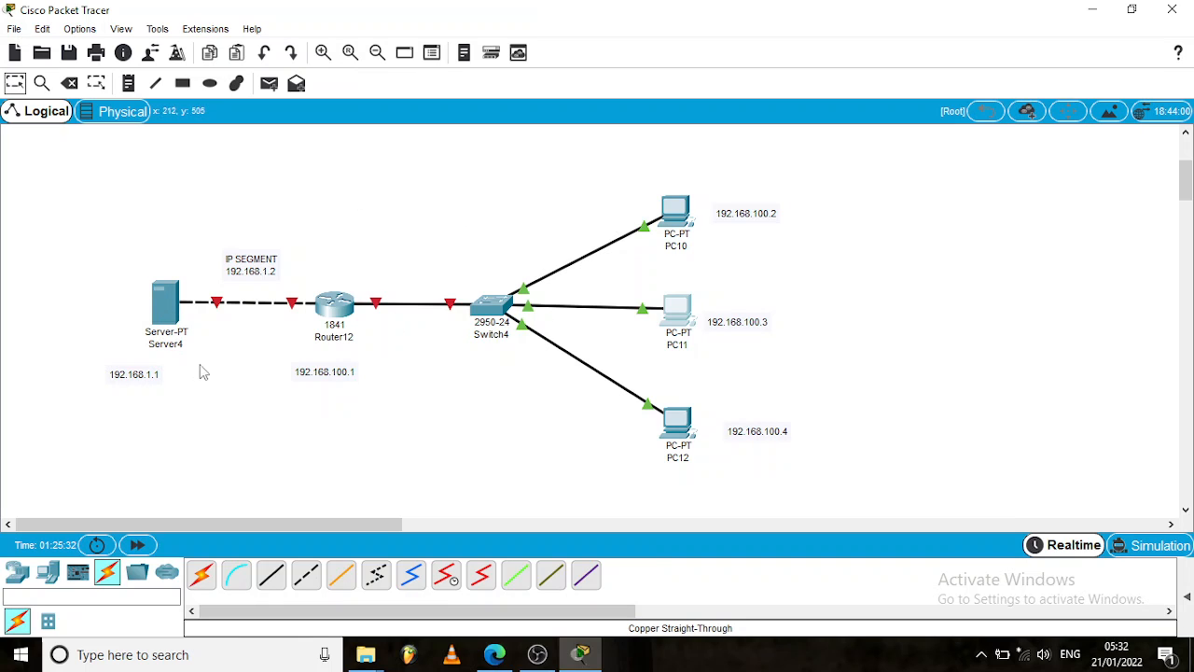
# - Give Server4 the static IP address 192.168.1.1 with subnet mask 255.255.255.0
pyautogui.click(164, 318)
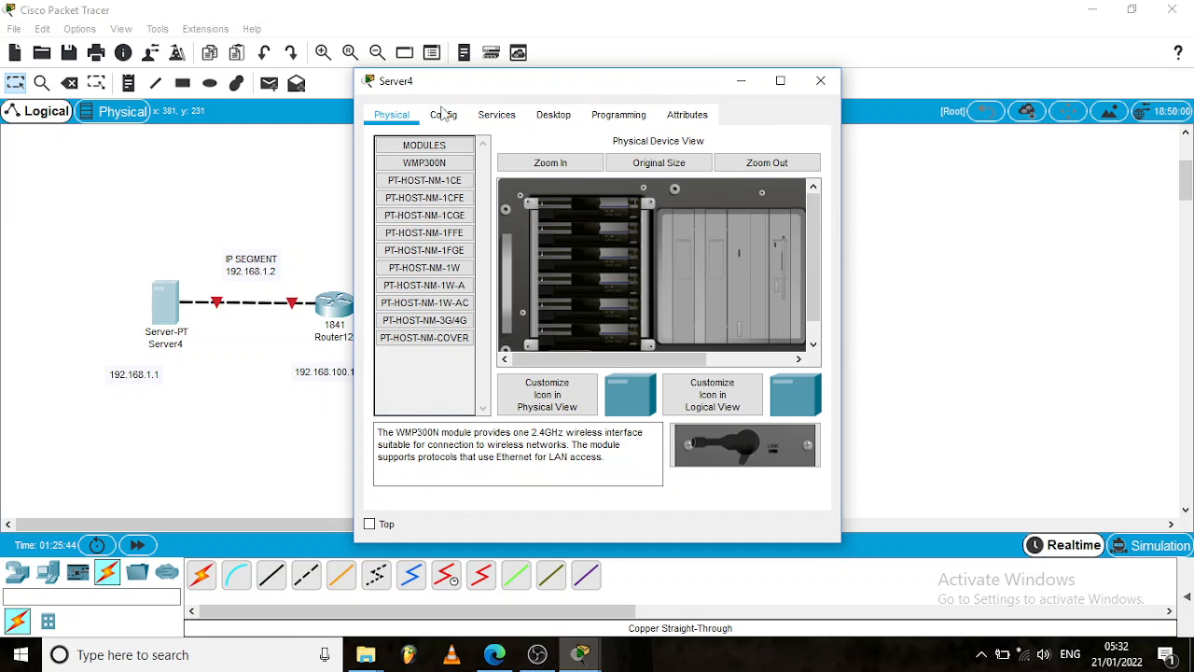
pyautogui.click(554, 118)
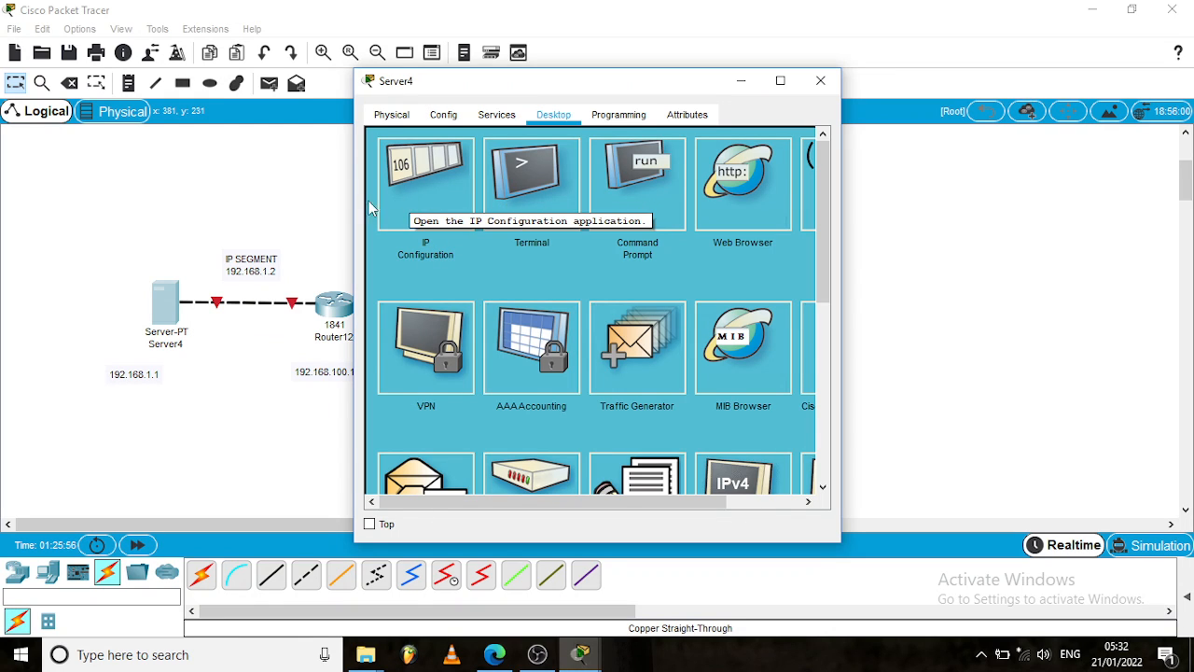
pyautogui.click(421, 195)
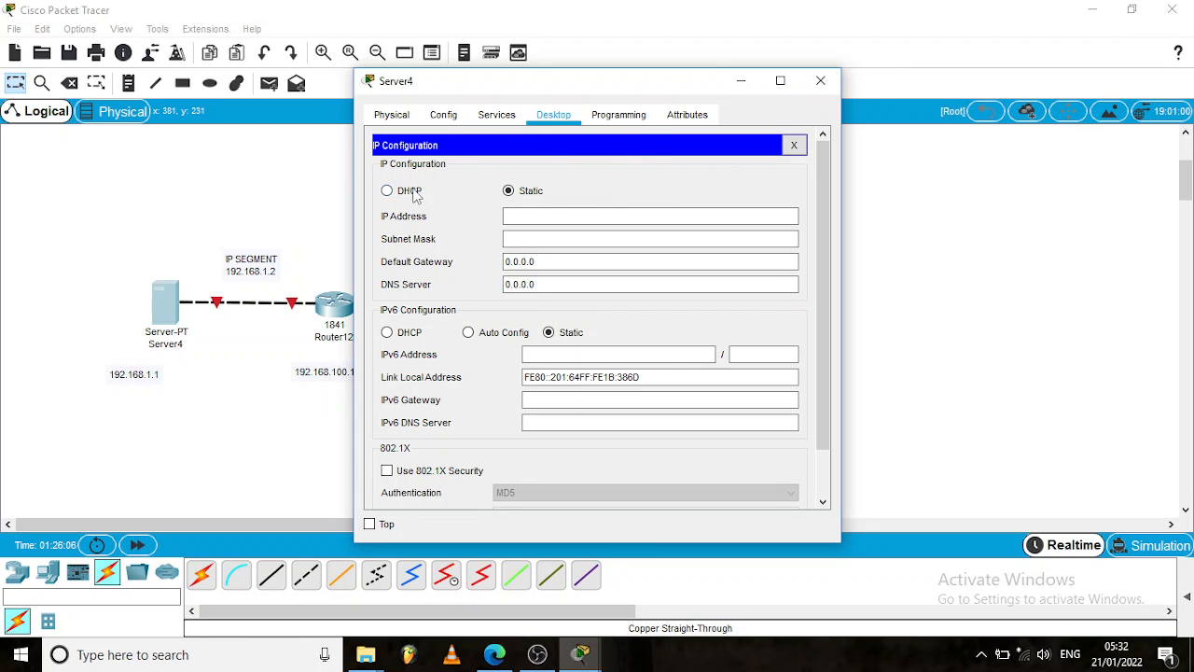
pyautogui.click(513, 220)
pyautogui.click(535, 216)
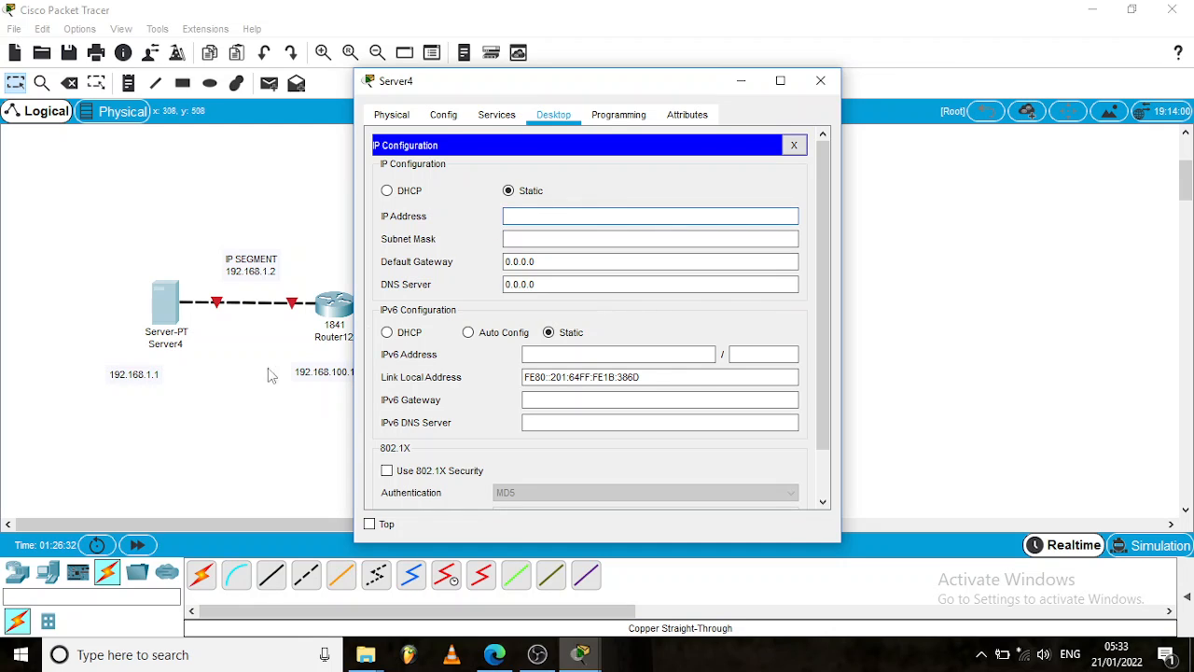
pyautogui.click(556, 216)
pyautogui.write('192.168.1')
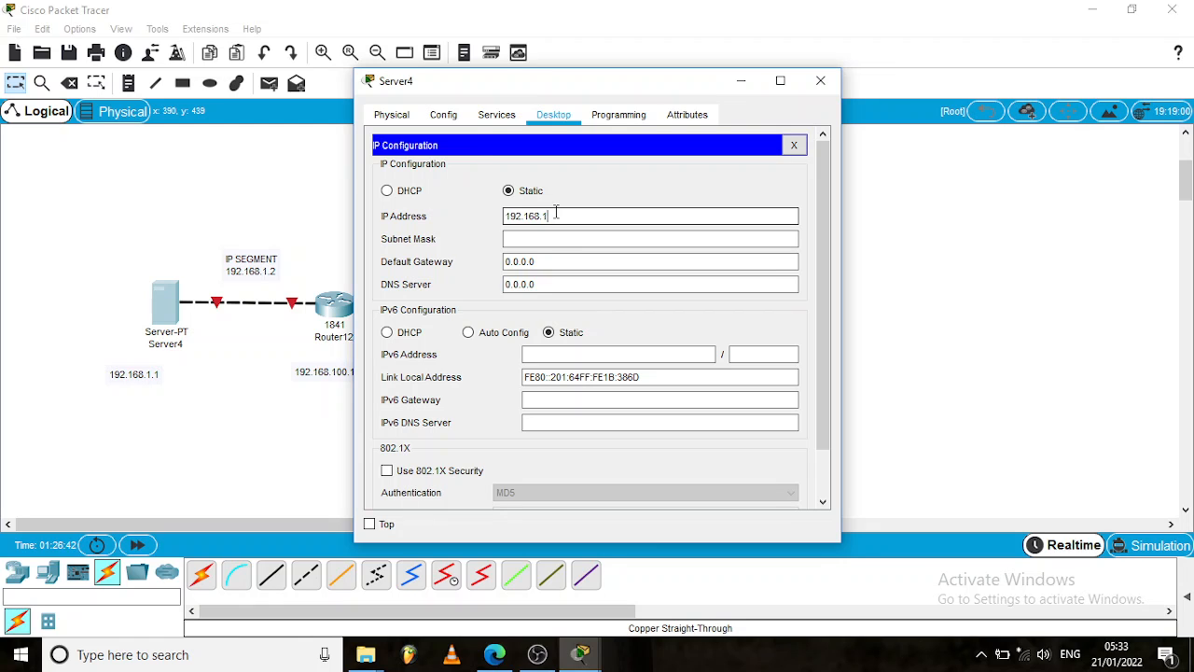
pyautogui.click(572, 241)
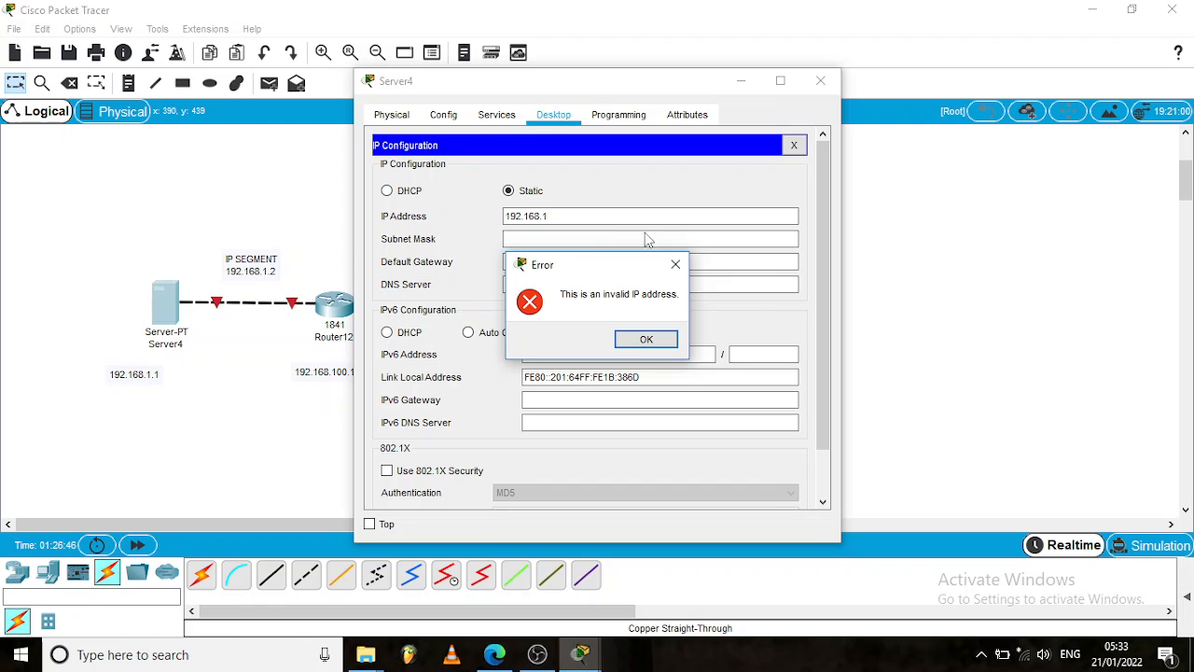
pyautogui.click(675, 264)
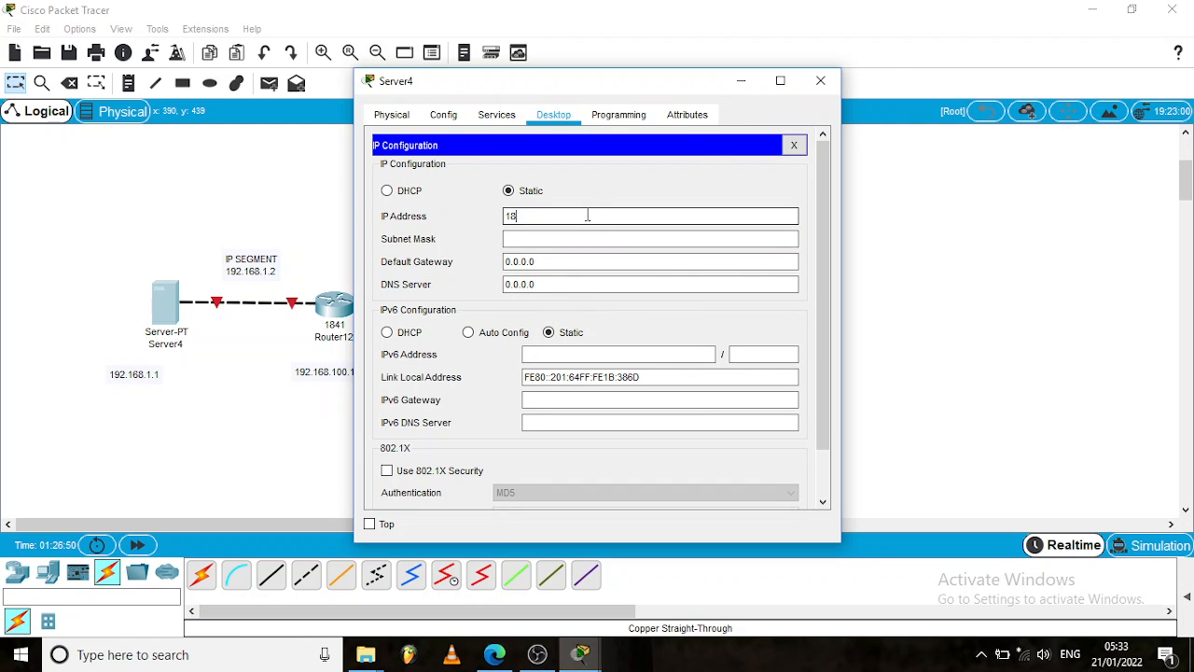
pyautogui.click(587, 216)
pyautogui.write('192.168.1.1')
pyautogui.click(571, 241)
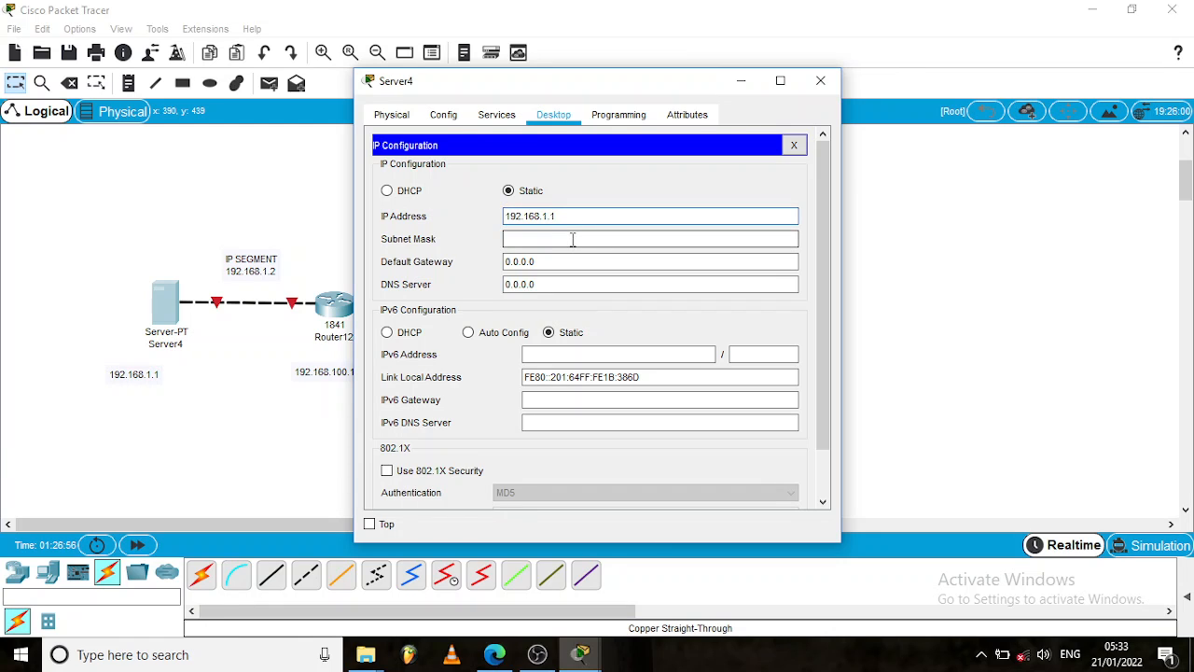
pyautogui.click(573, 239)
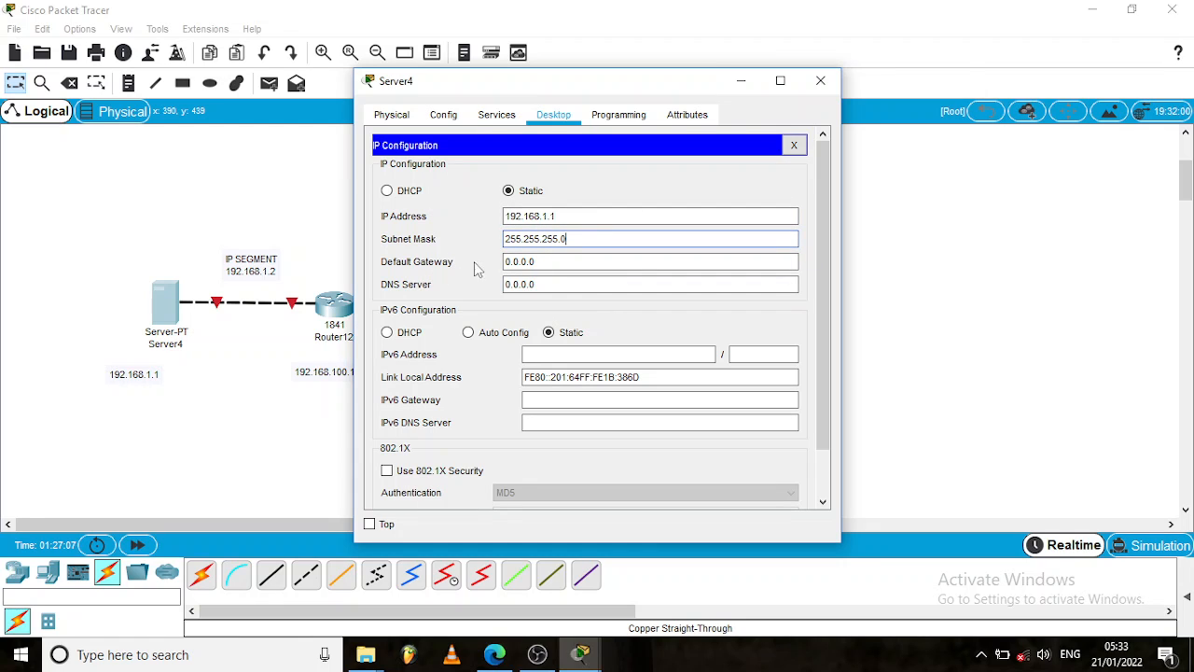
# - Set Server4's default gateway to 192.168.100.1 and close its configuration window
pyautogui.click(559, 266)
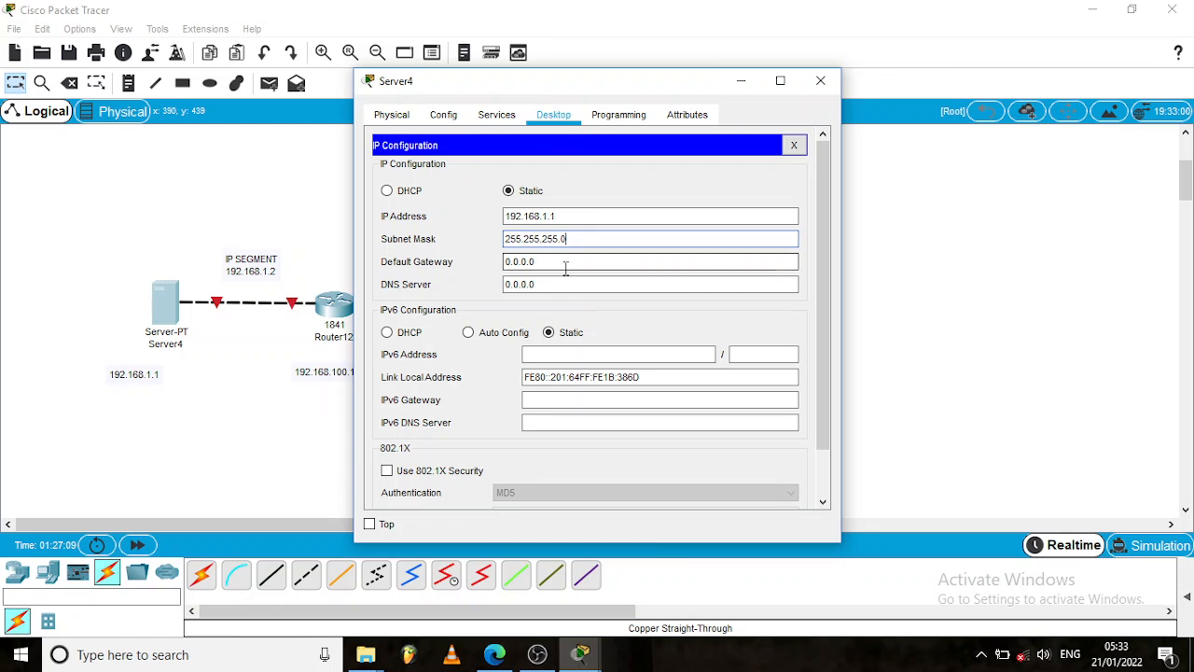
pyautogui.moveTo(564, 266); pyautogui.dragTo(502, 268)
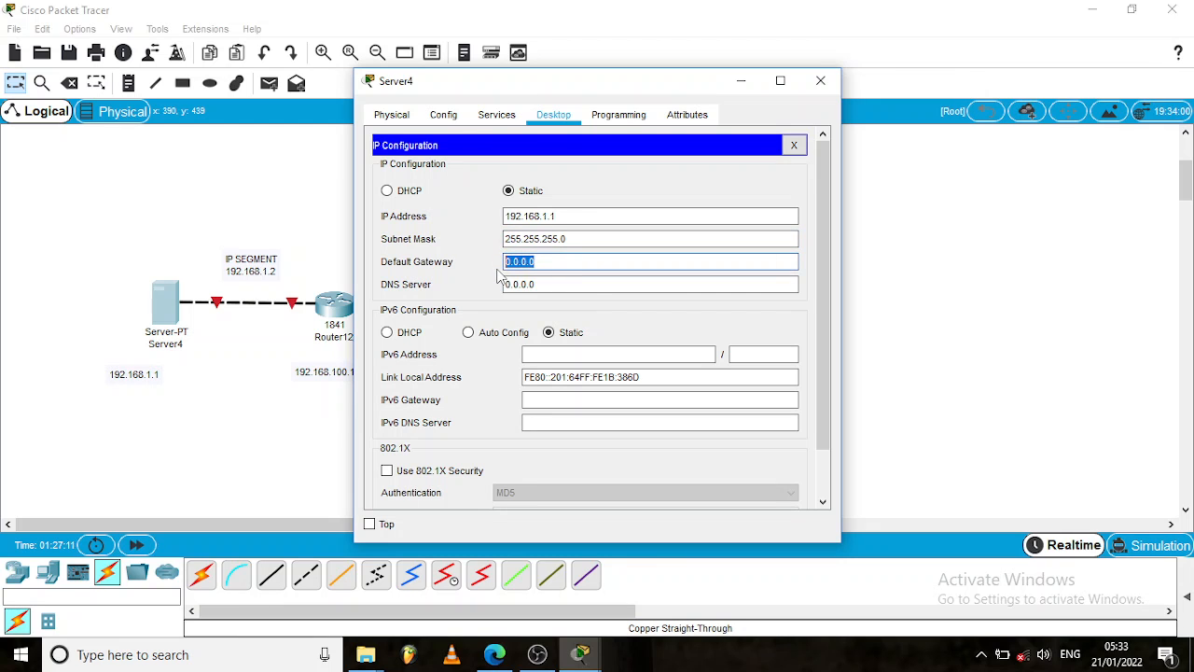
pyautogui.moveTo(610, 91); pyautogui.dragTo(695, 88)
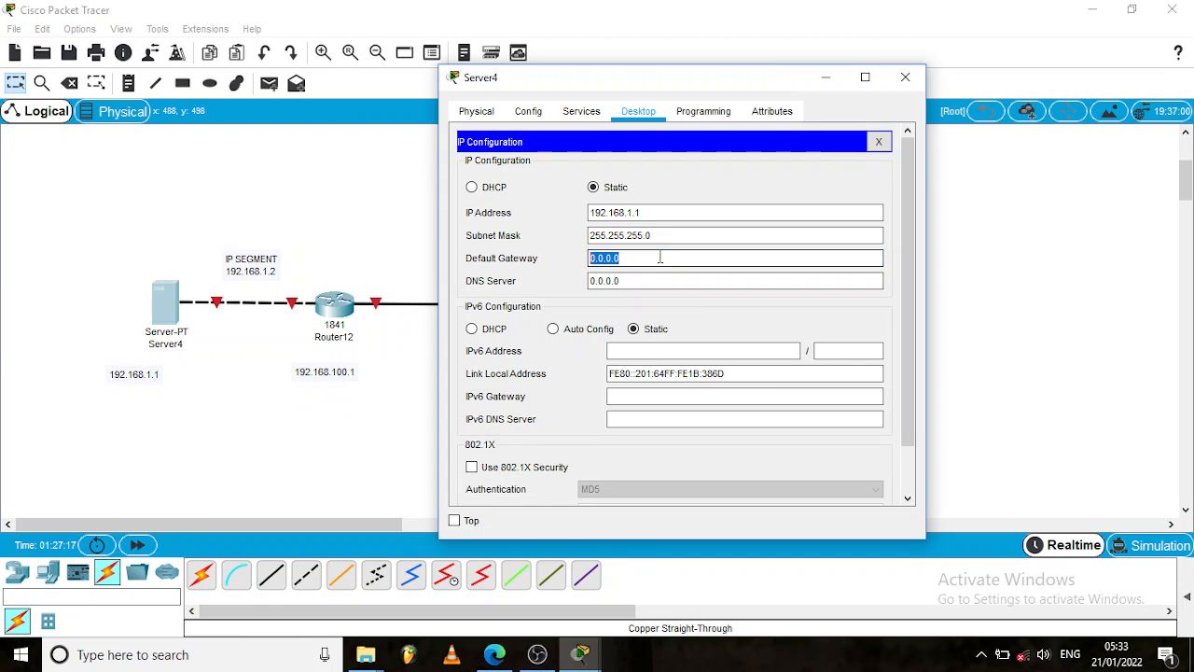
pyautogui.write('192.168.100.1')
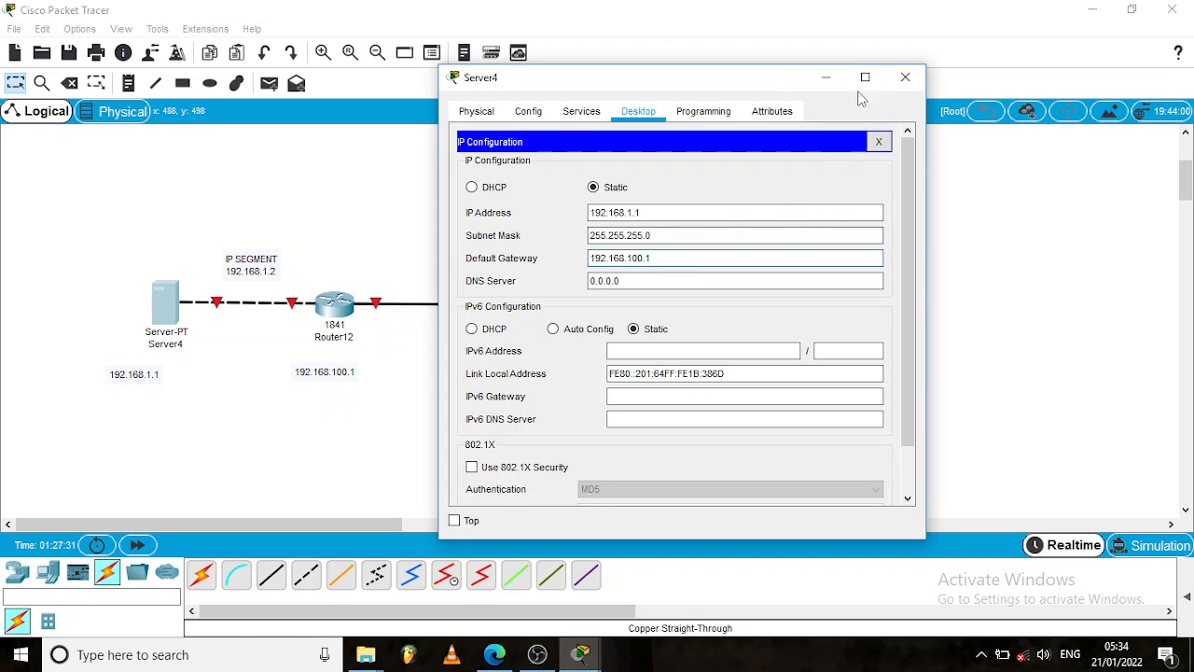
pyautogui.click(904, 80)
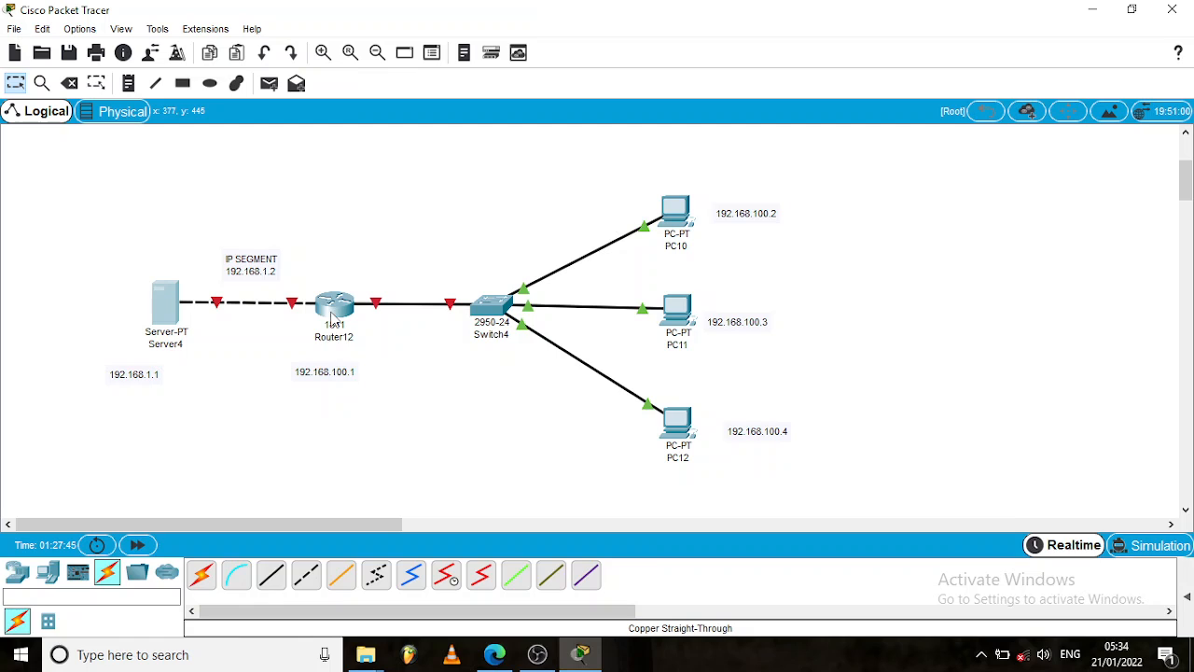
# - Assign IP address 192.168.1.2 and subnet mask 255.255.255.0 to Router12's FastEthernet0/0 interface
pyautogui.moveTo(331, 319)
pyautogui.click(343, 315)
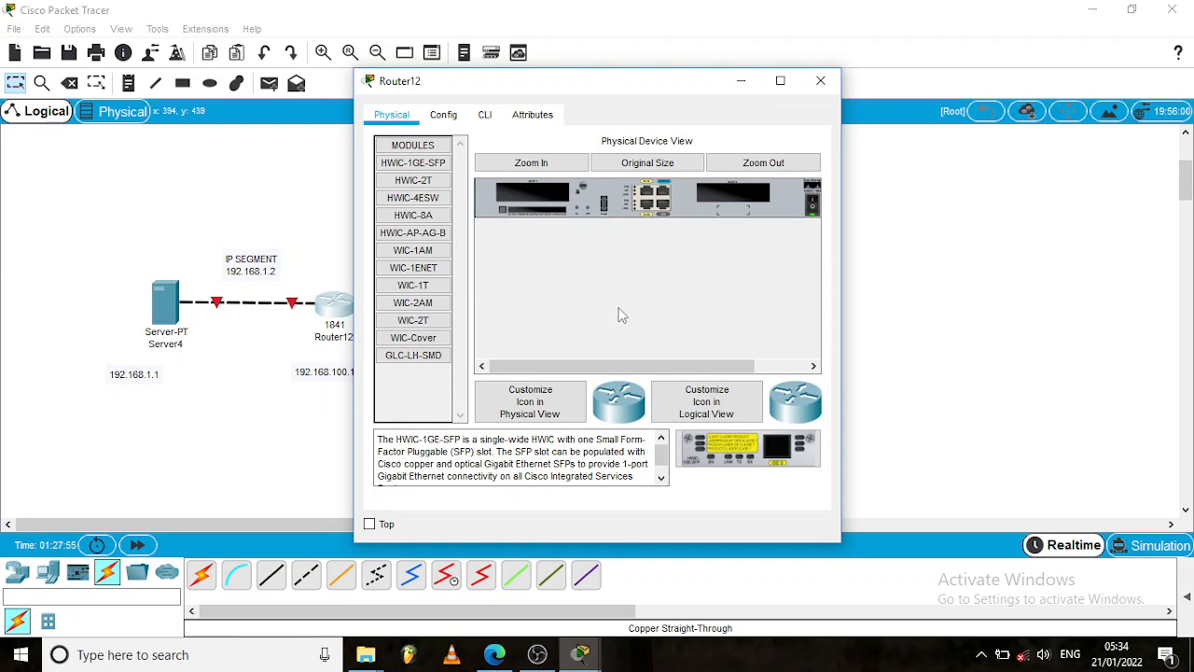
pyautogui.click(484, 116)
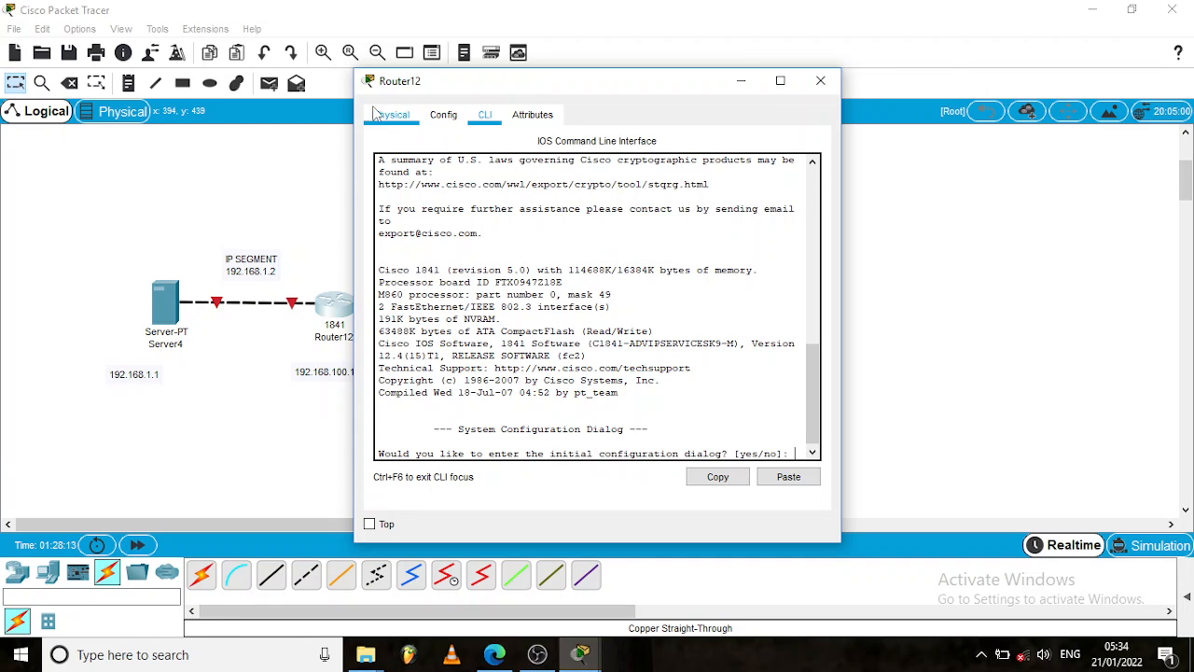
pyautogui.click(444, 118)
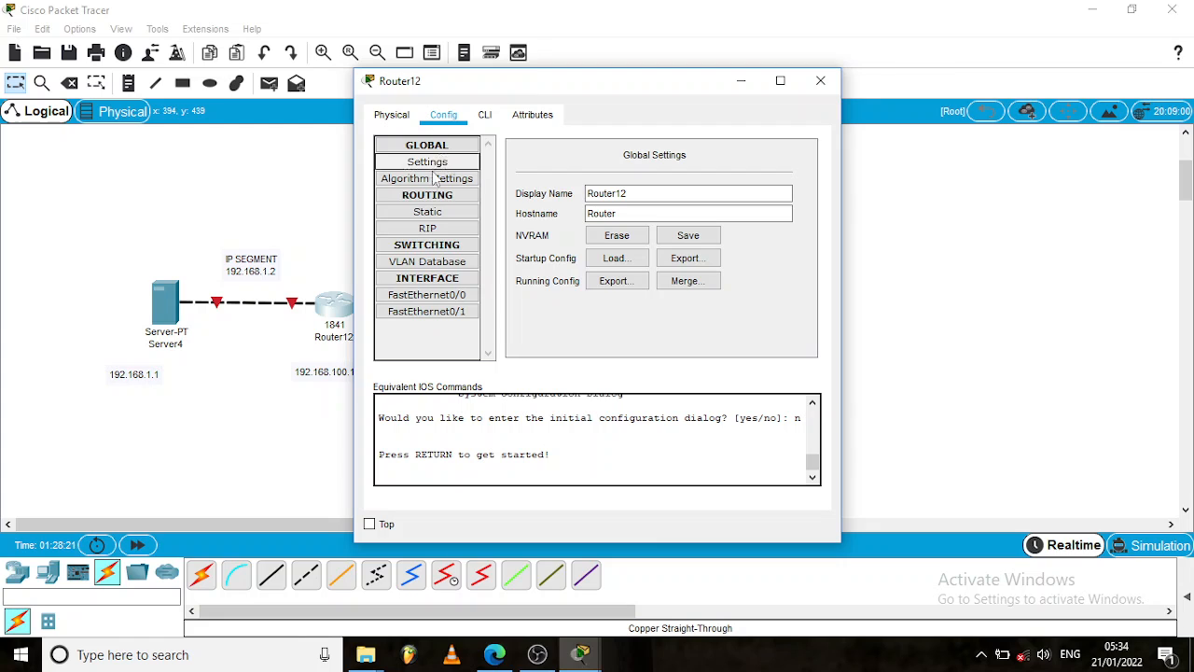
pyautogui.click(445, 297)
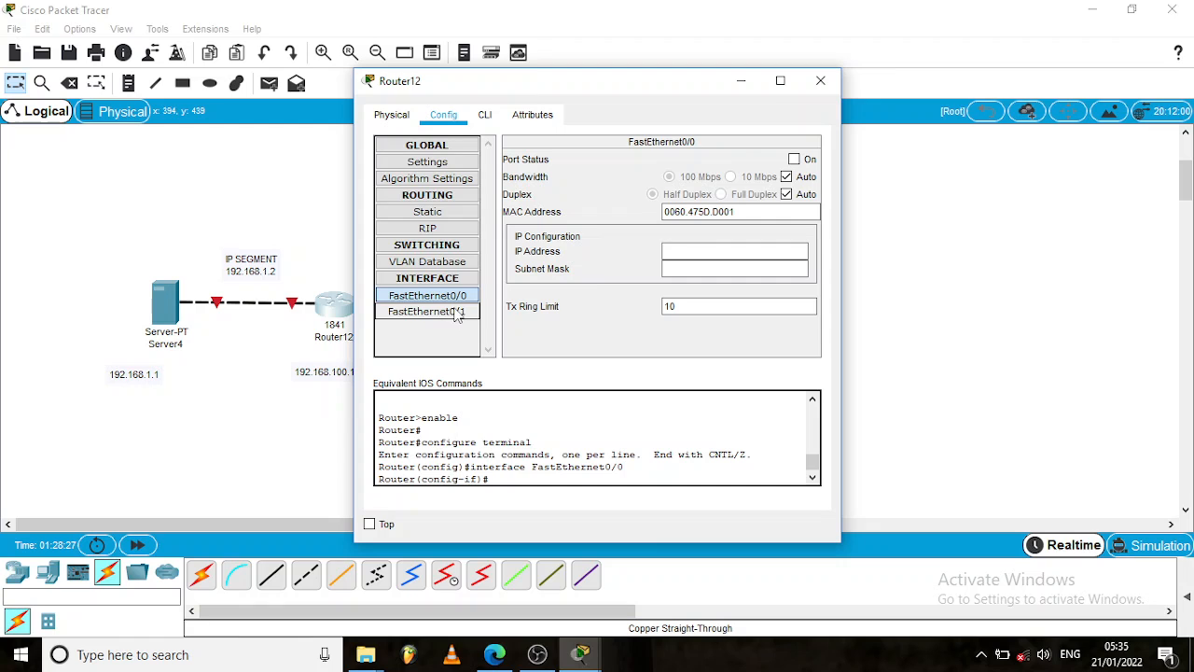
pyautogui.click(703, 250)
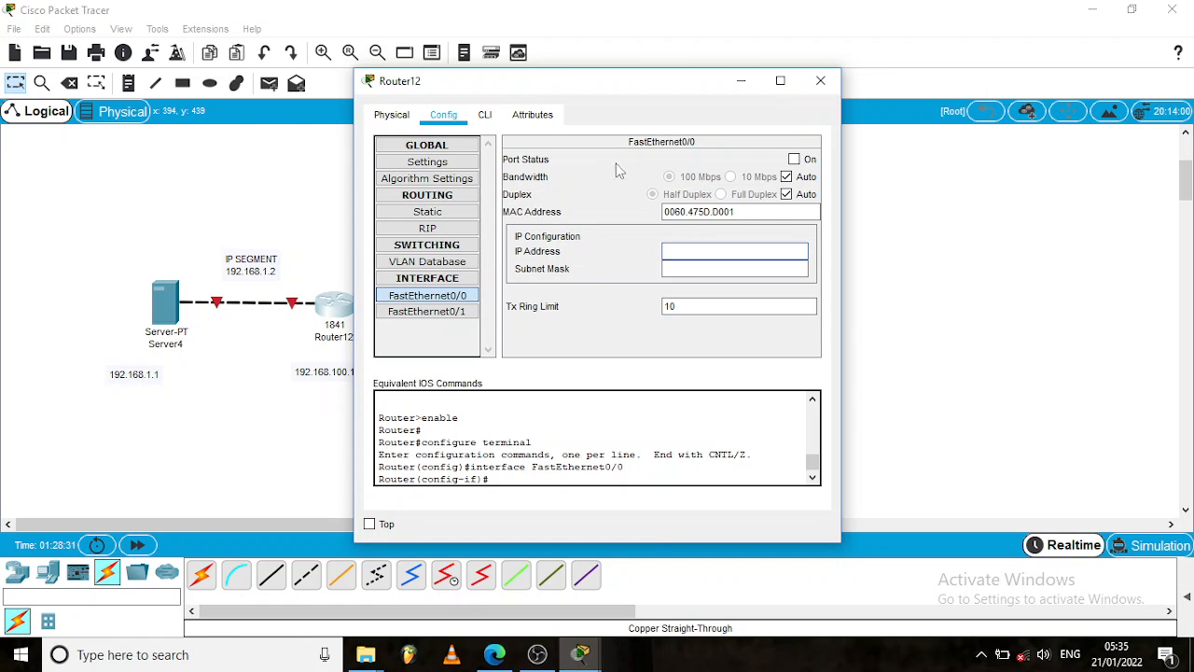
pyautogui.moveTo(604, 89); pyautogui.dragTo(734, 83)
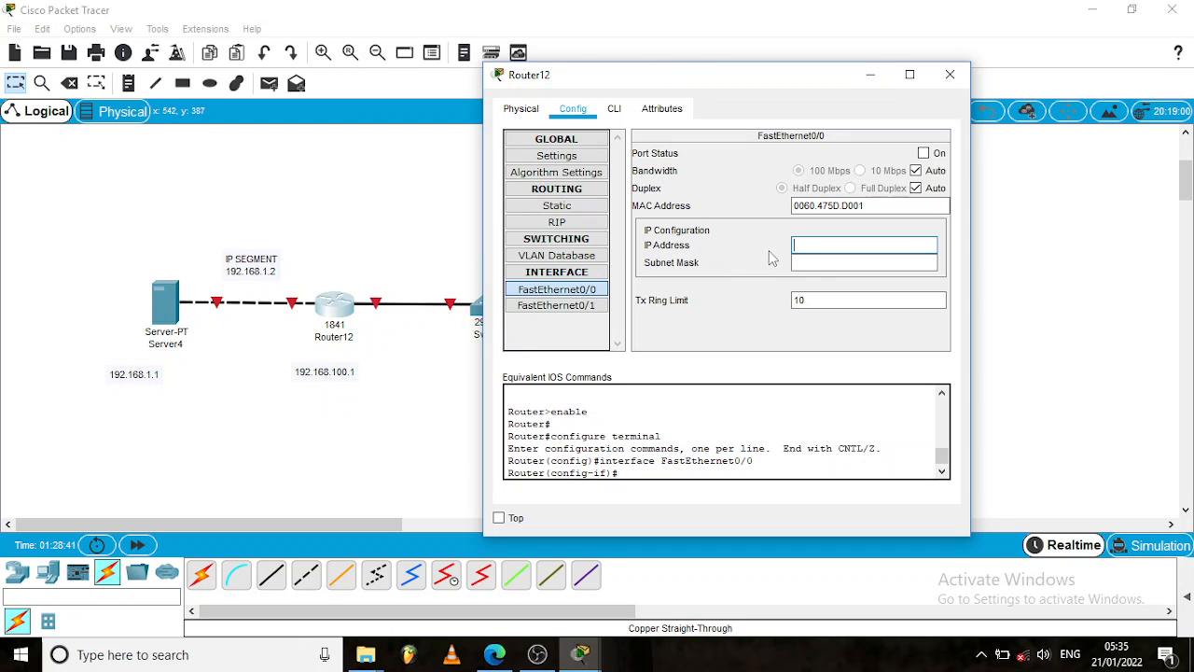
pyautogui.click(816, 243)
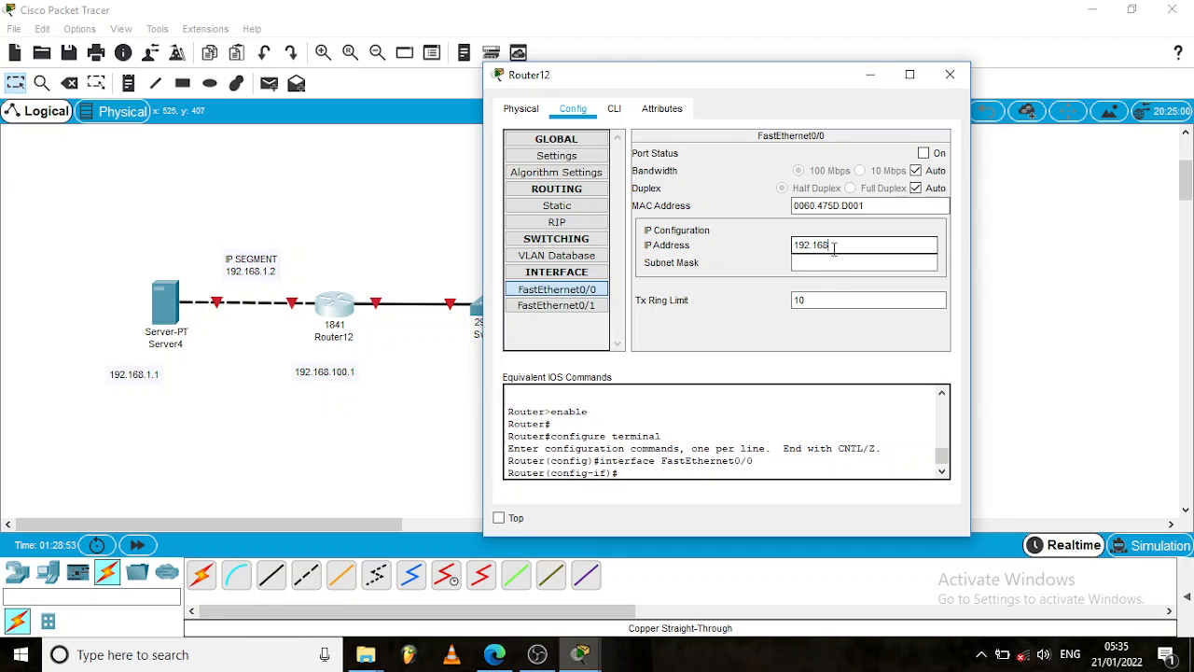
pyautogui.write('.2')
pyautogui.click(823, 261)
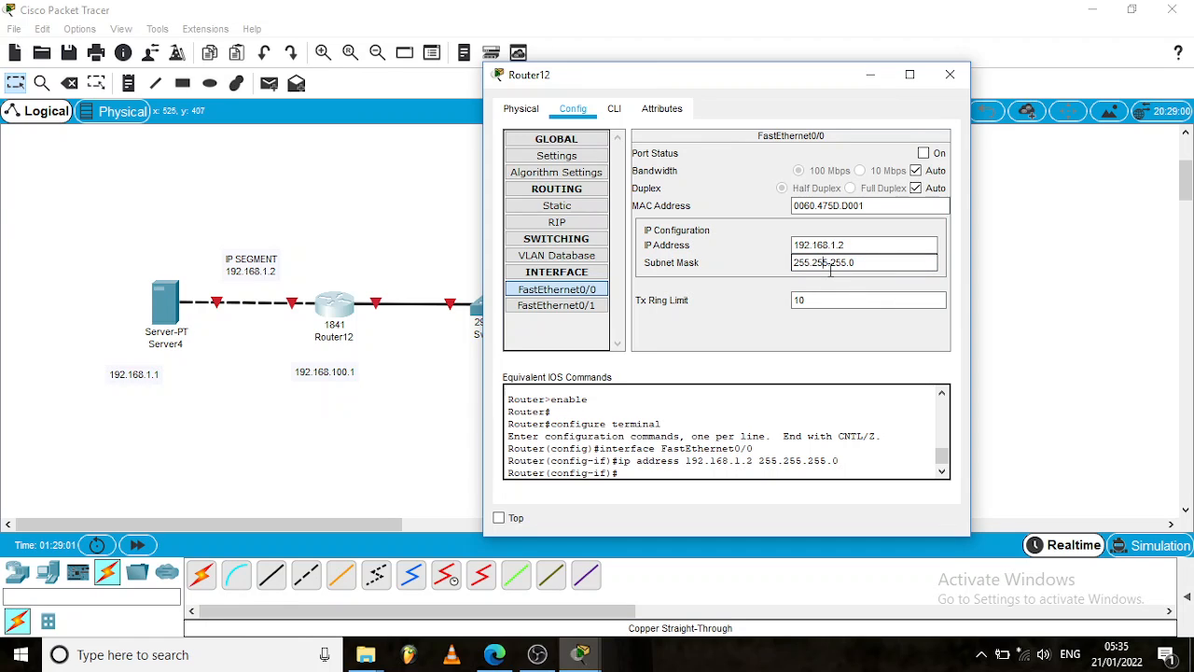
# - Turn on the port status of Router12's FastEthernet0/0 interface
pyautogui.click(642, 164)
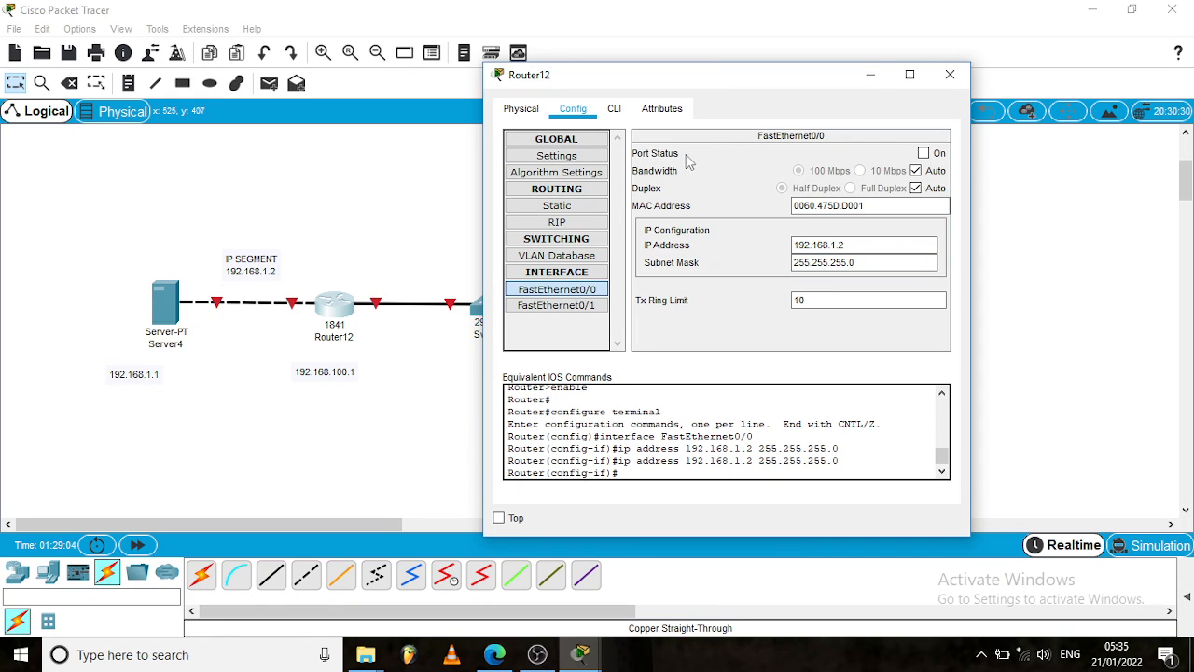
pyautogui.click(924, 154)
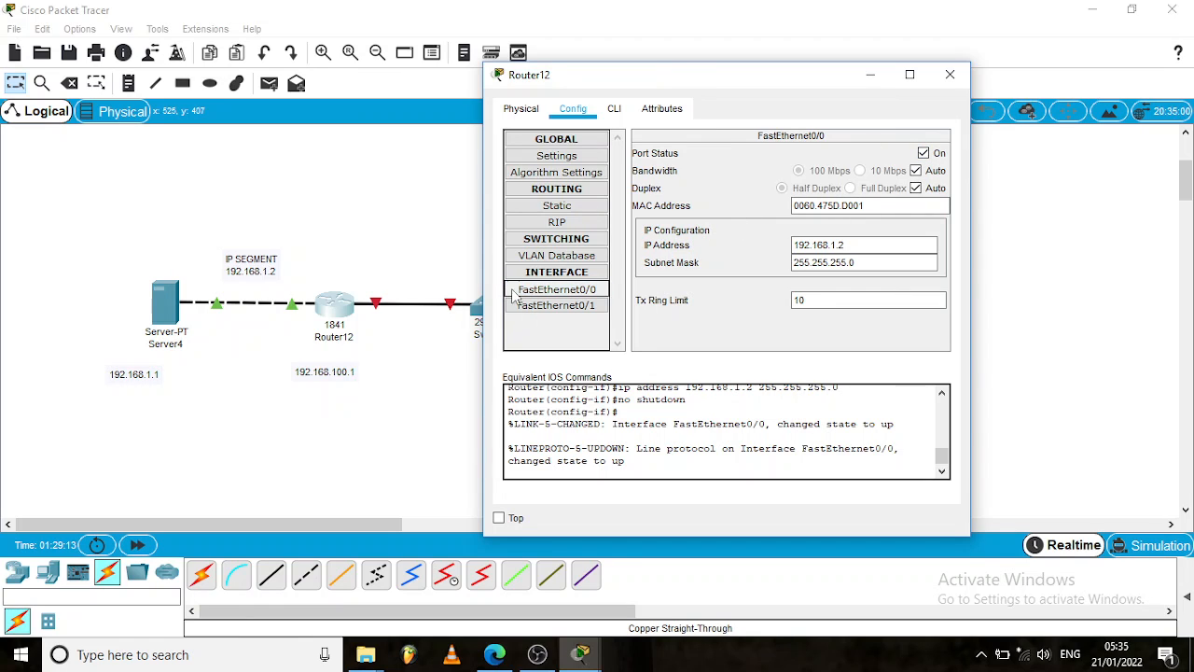
pyautogui.click(584, 292)
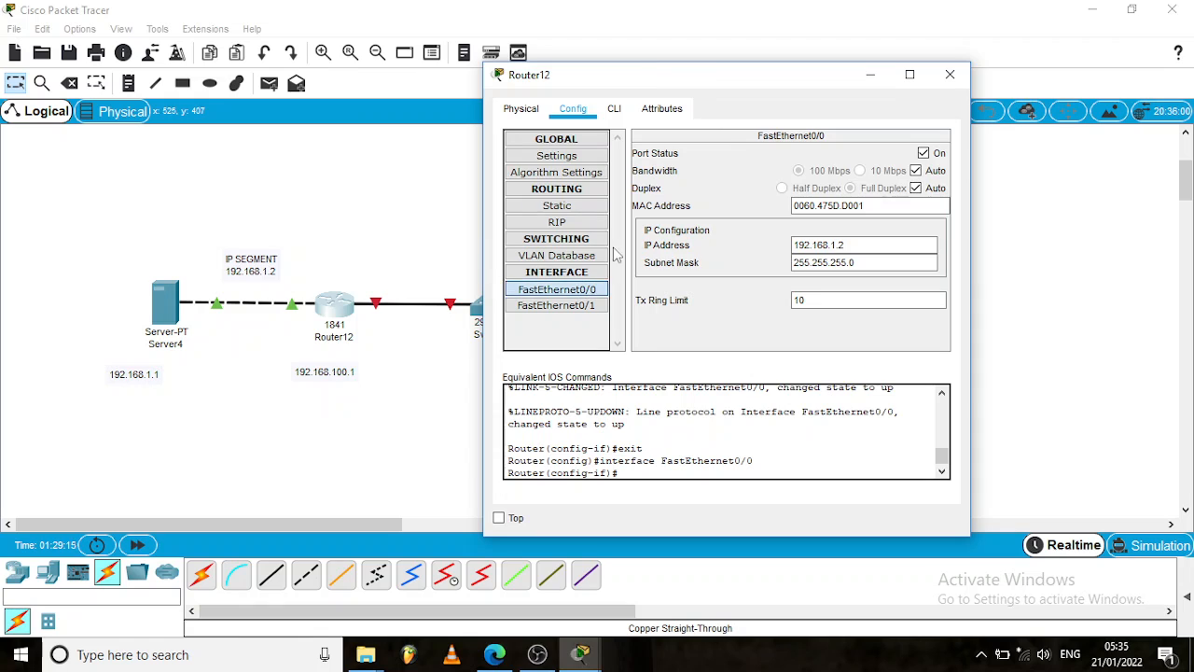
# - Assign 192.168.100.1 with subnet mask 255.255.255.0 to Router12's FastEthernet0/1, turn its port on and close the router's window
pyautogui.click(577, 314)
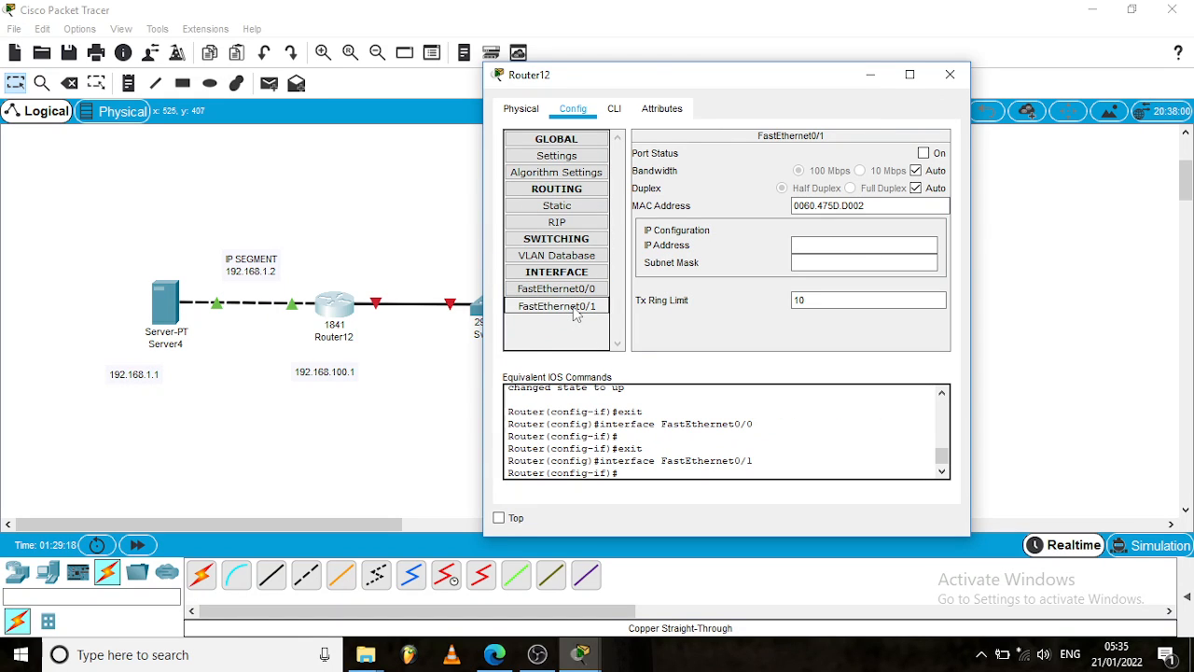
pyautogui.click(847, 242)
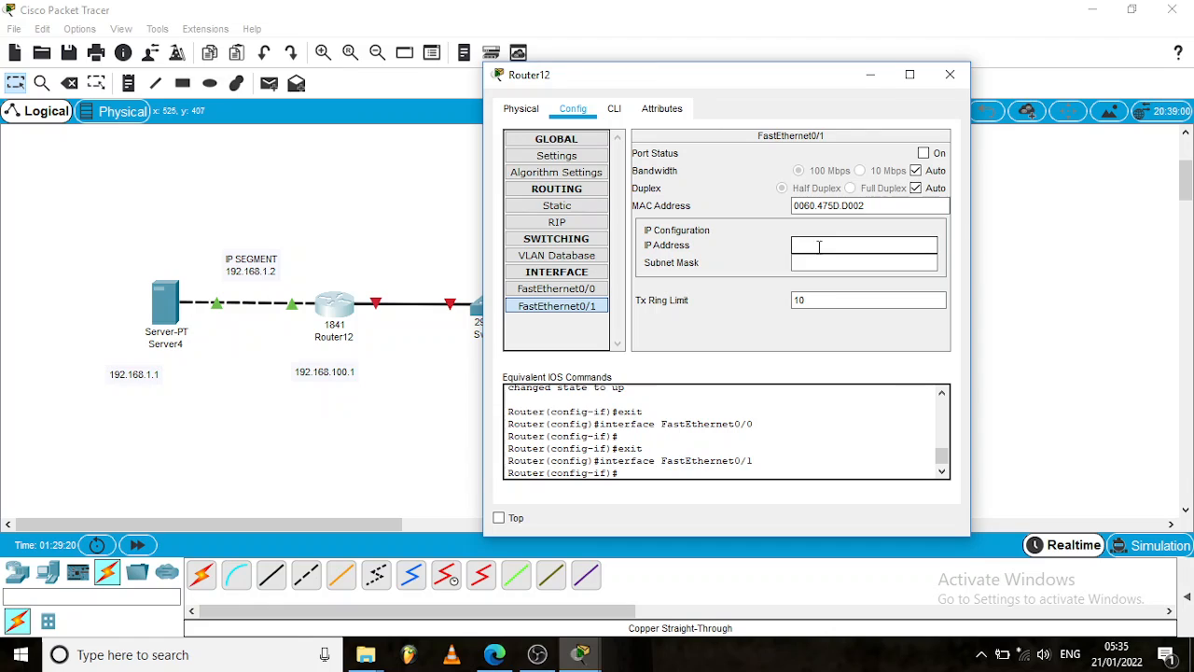
pyautogui.click(579, 306)
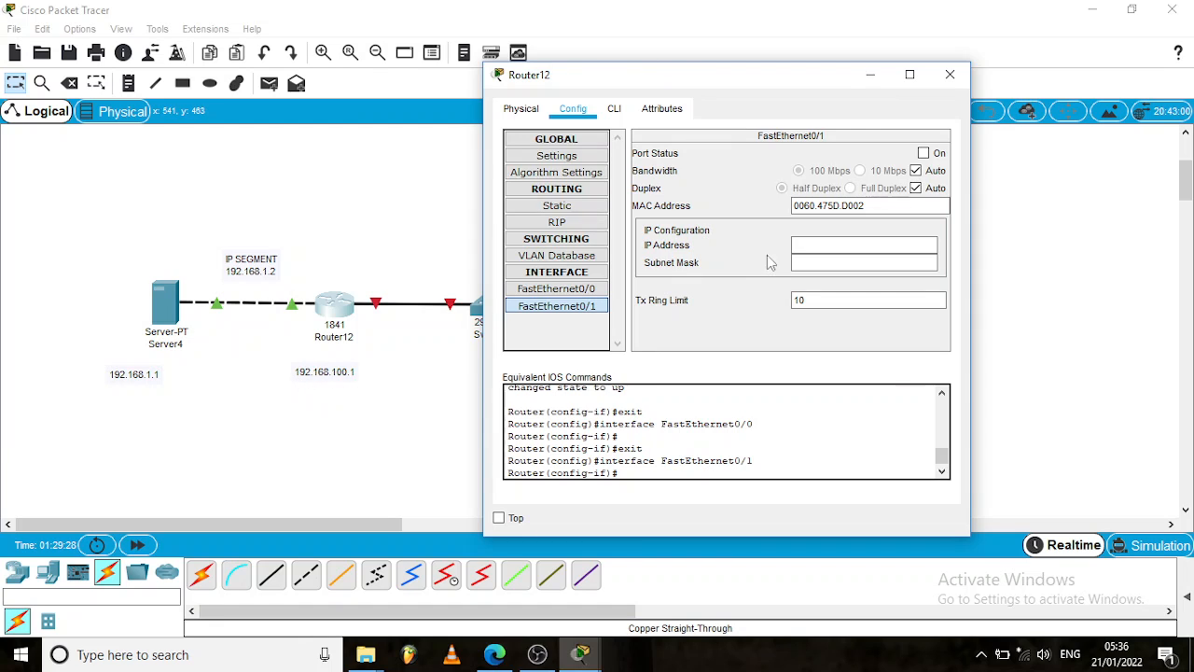
pyautogui.click(817, 243)
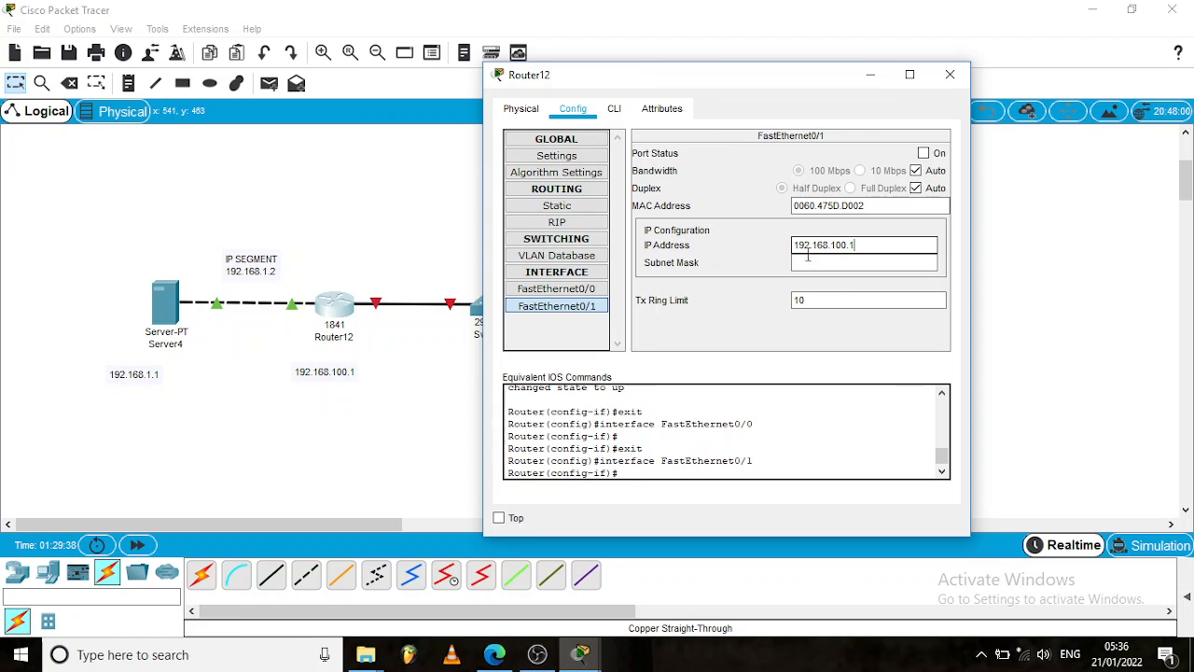
pyautogui.click(808, 264)
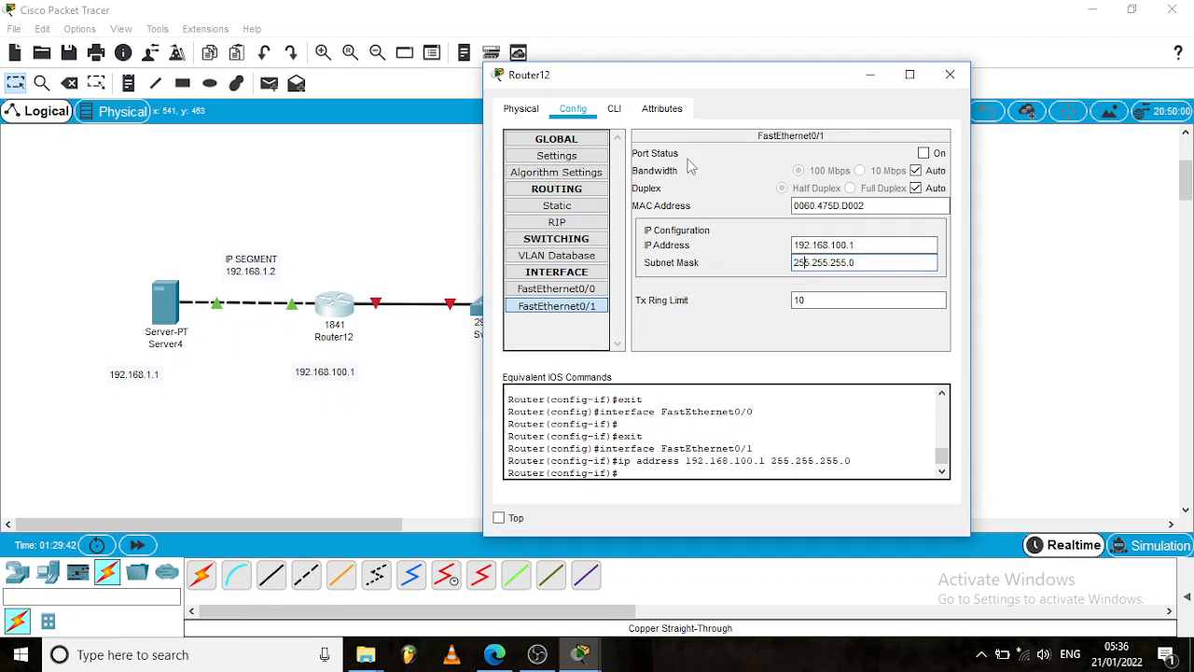
pyautogui.click(925, 155)
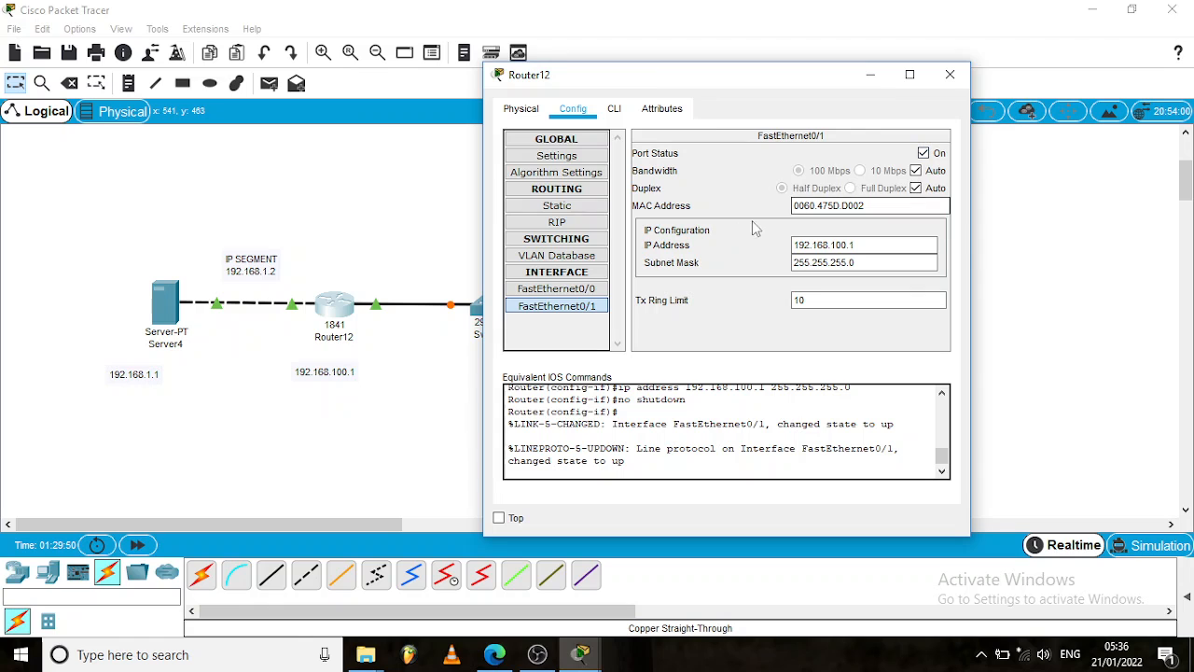
pyautogui.click(950, 75)
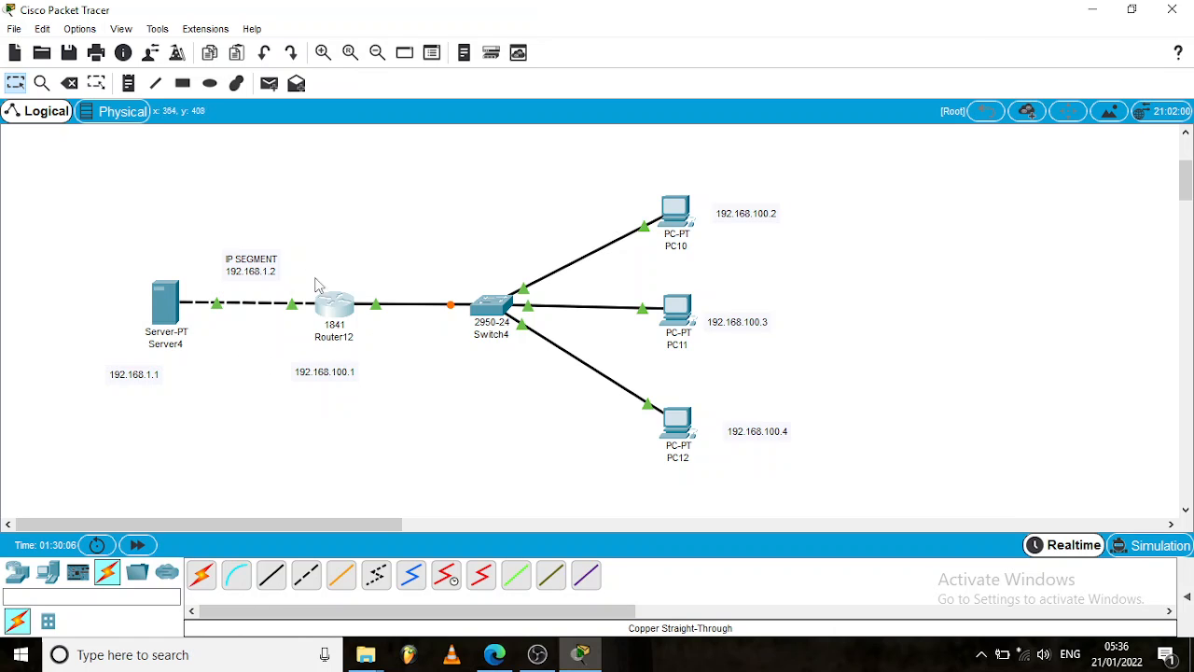
# - Ping 192.168.100.1 from Server4's command prompt and close the server's window
pyautogui.click(168, 321)
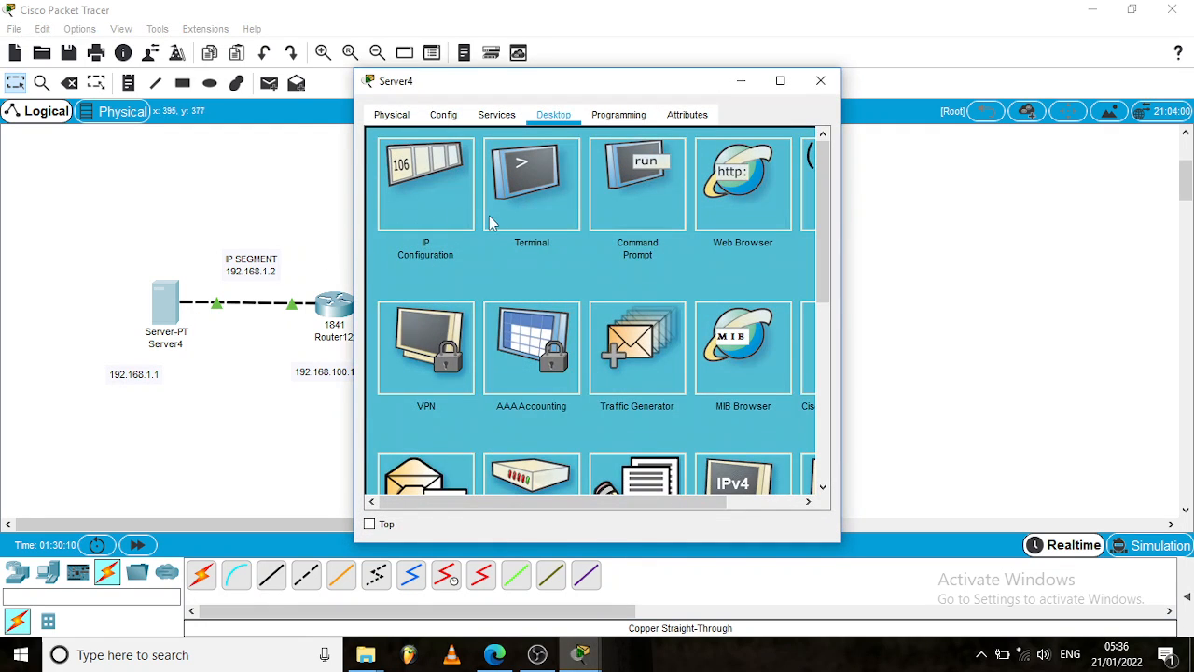
pyautogui.click(637, 213)
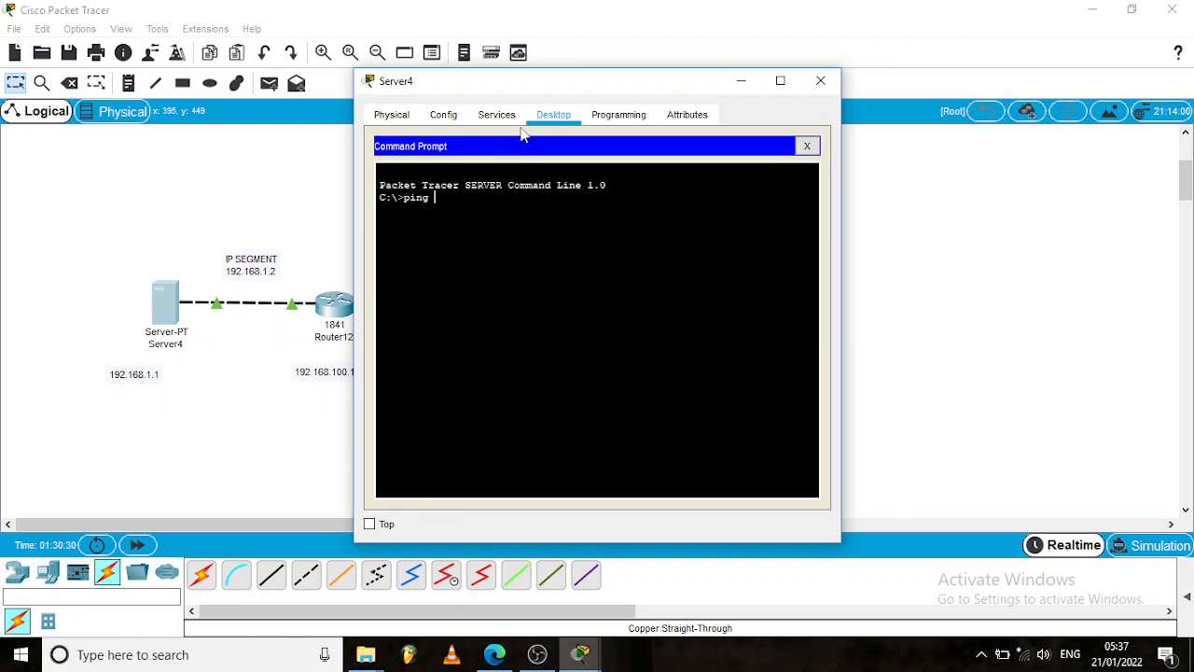
pyautogui.moveTo(559, 81); pyautogui.dragTo(640, 87)
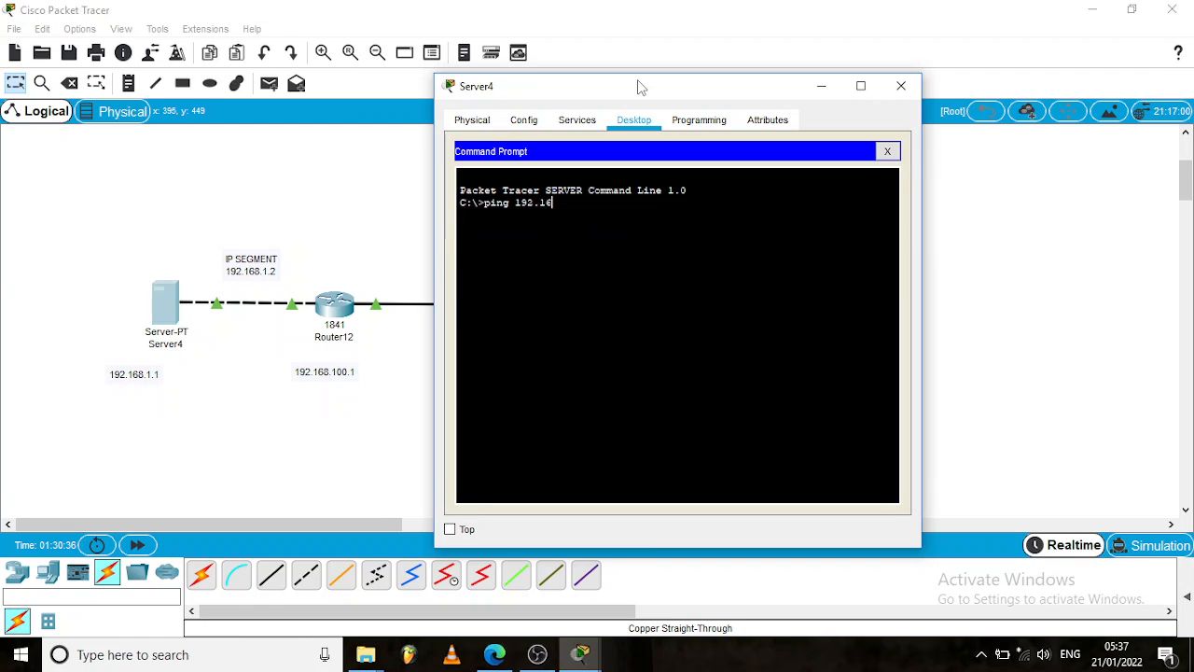
pyautogui.write('.100.1')
pyautogui.press('Return')
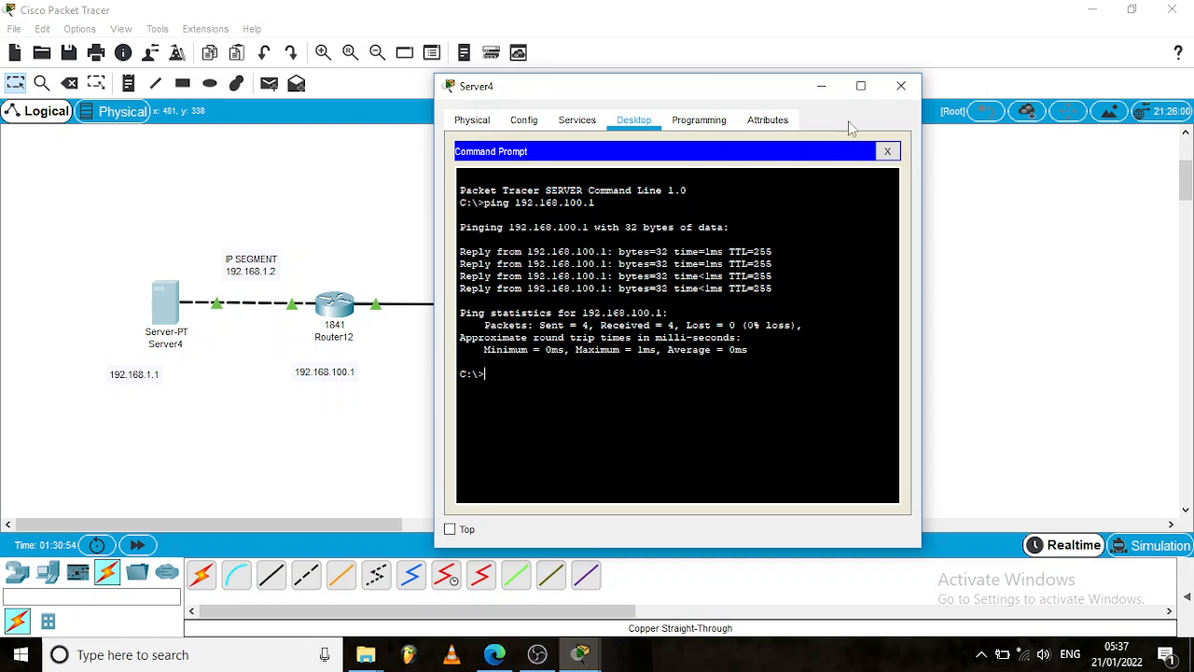
pyautogui.click(901, 86)
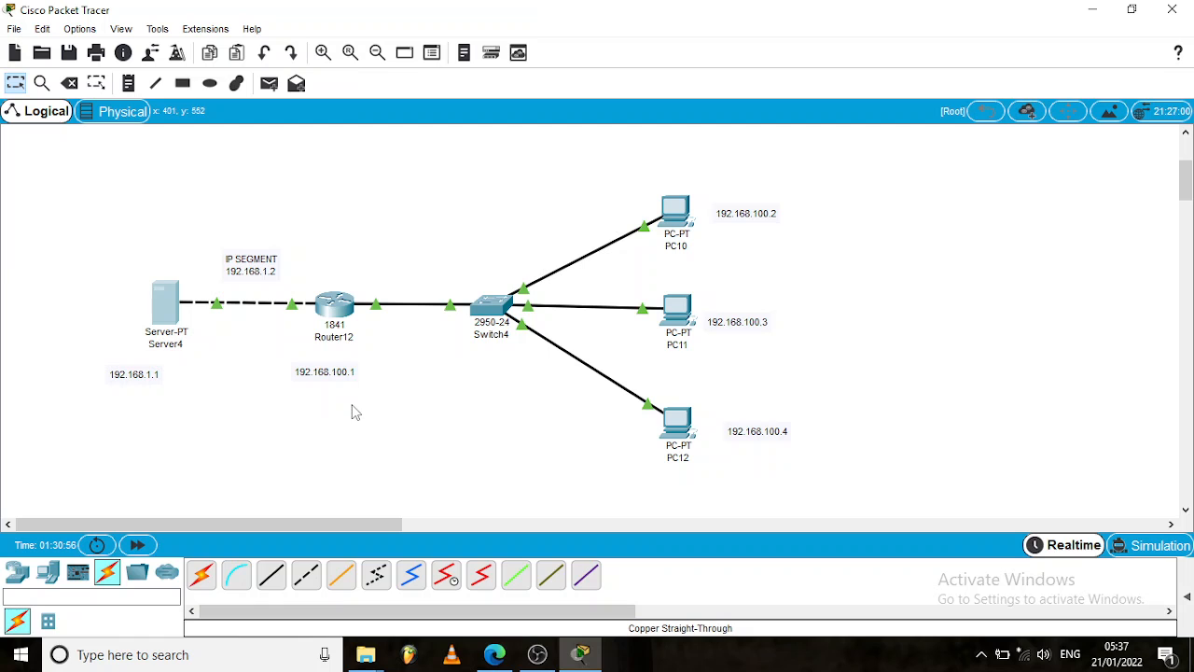
# - Exit the interface and global configuration modes in Router12's command line to return to the privileged prompt
pyautogui.click(337, 316)
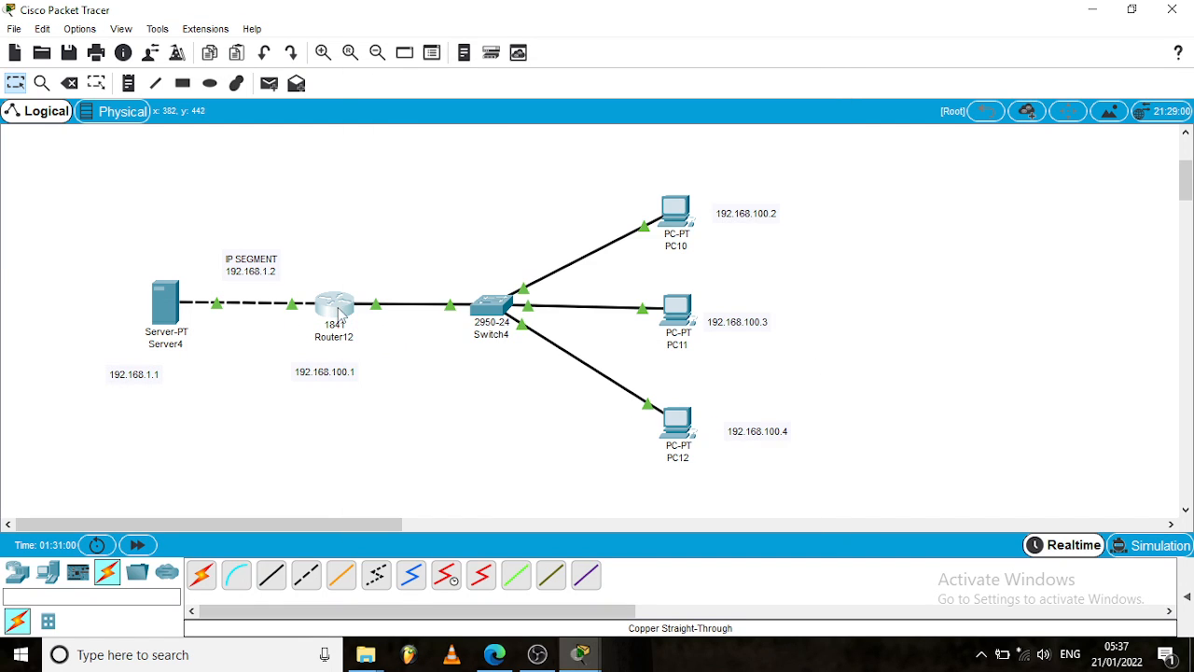
pyautogui.click(338, 316)
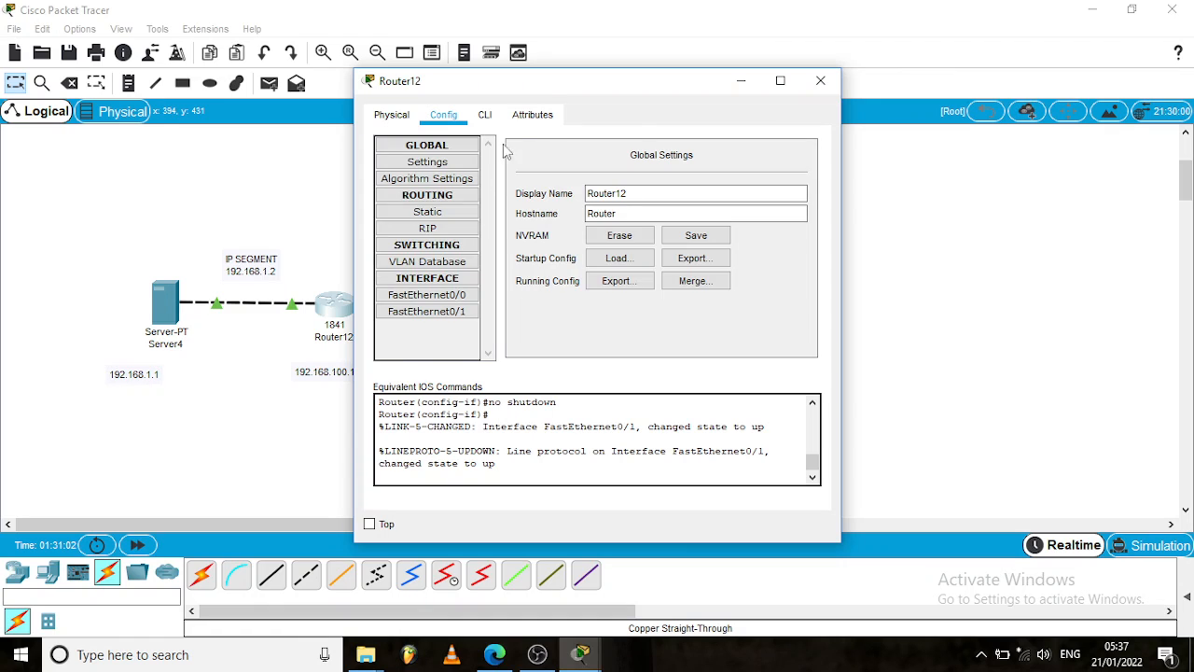
pyautogui.click(484, 113)
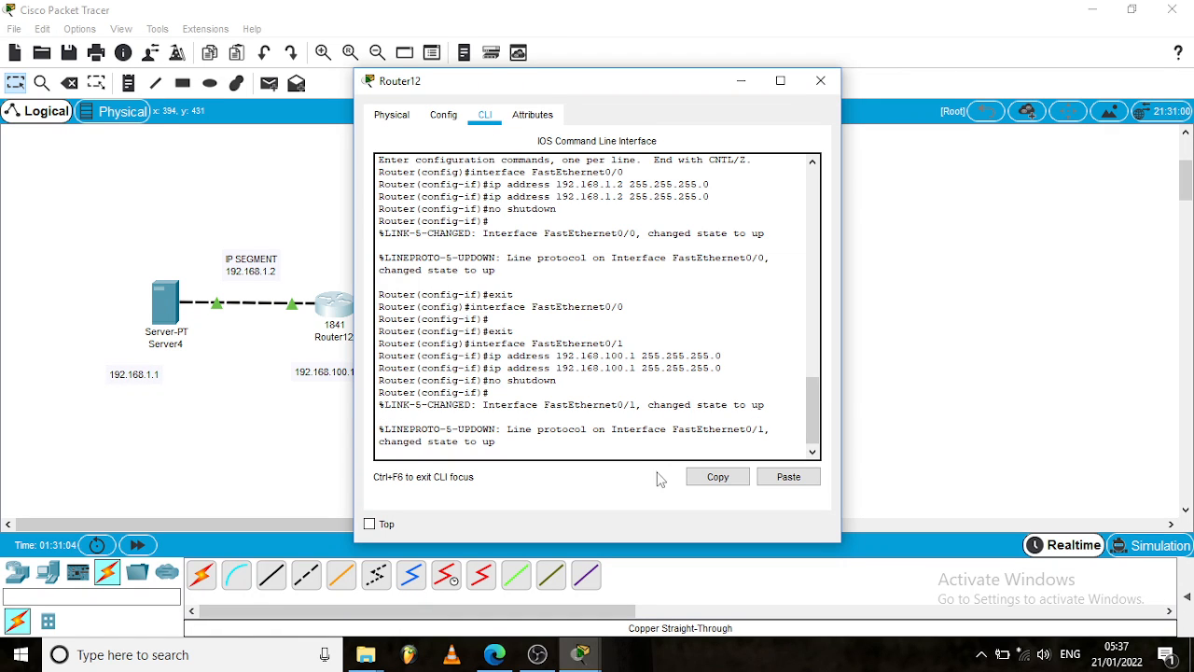
pyautogui.press('Return')
pyautogui.press('Return')
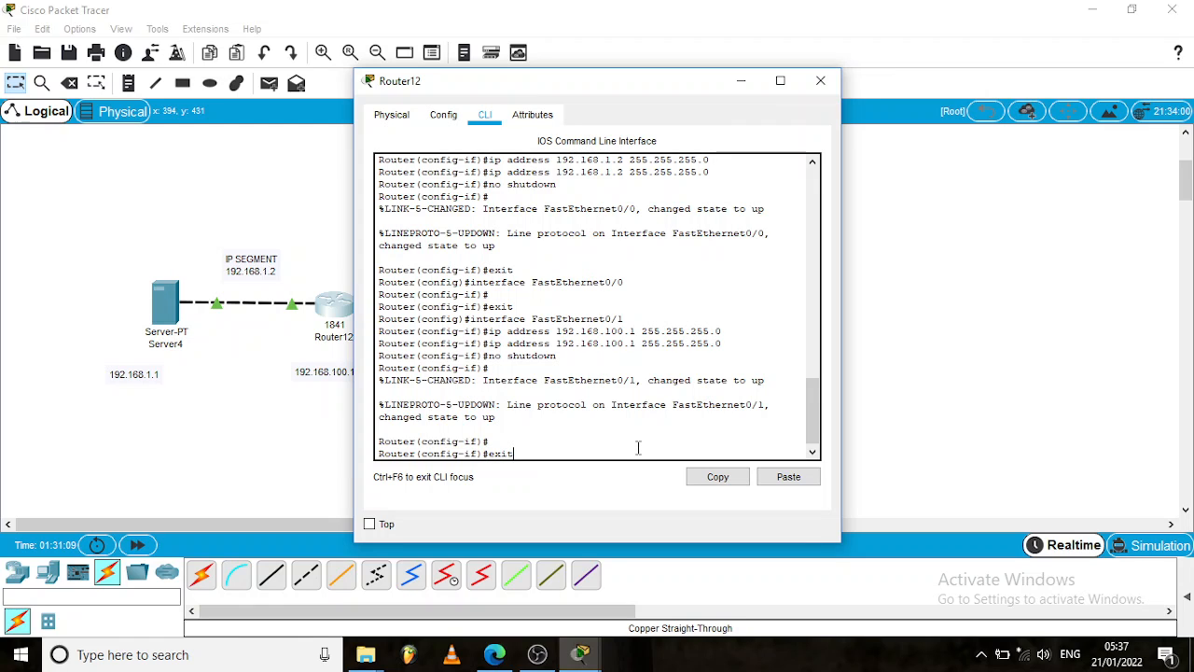
pyautogui.press('Return')
pyautogui.write('er(config)#e')
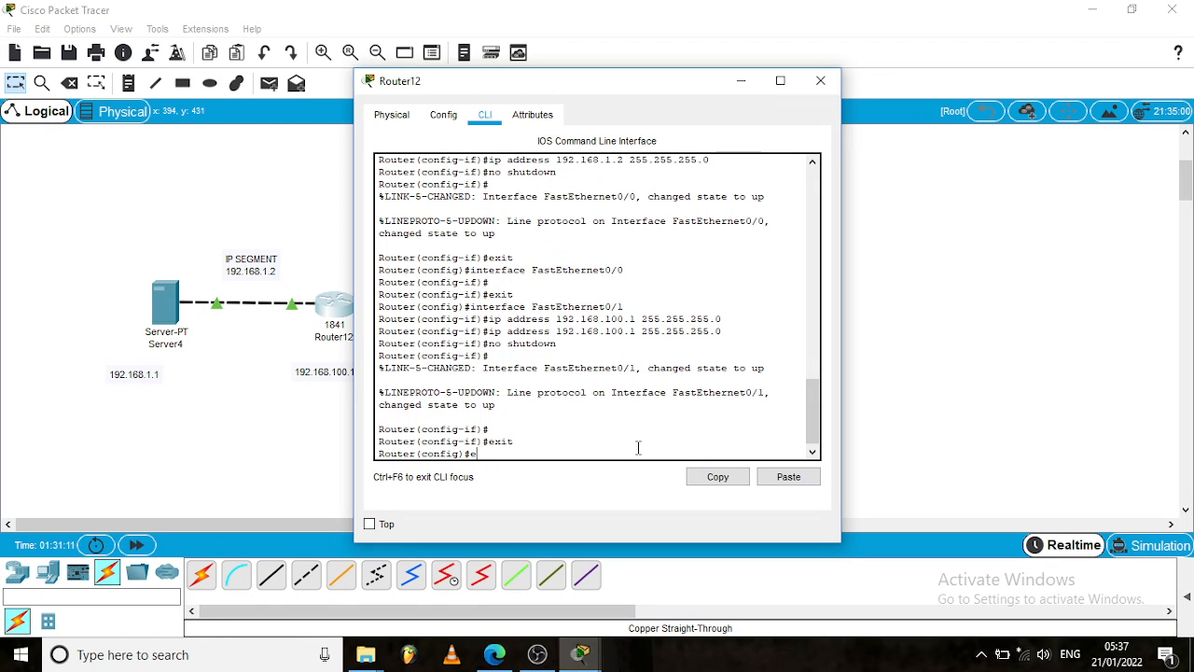
pyautogui.write('xit')
pyautogui.press('Return')
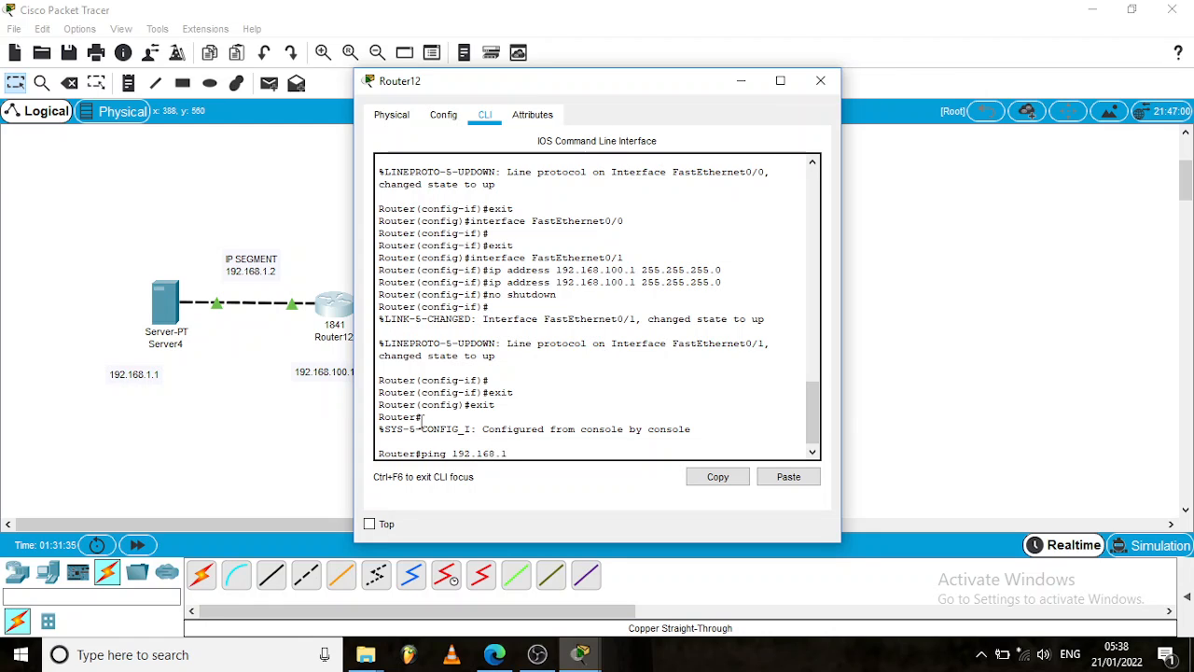
# - Ping 192.168.1.1 from Router12's command line and close the router's window
pyautogui.press('Return')
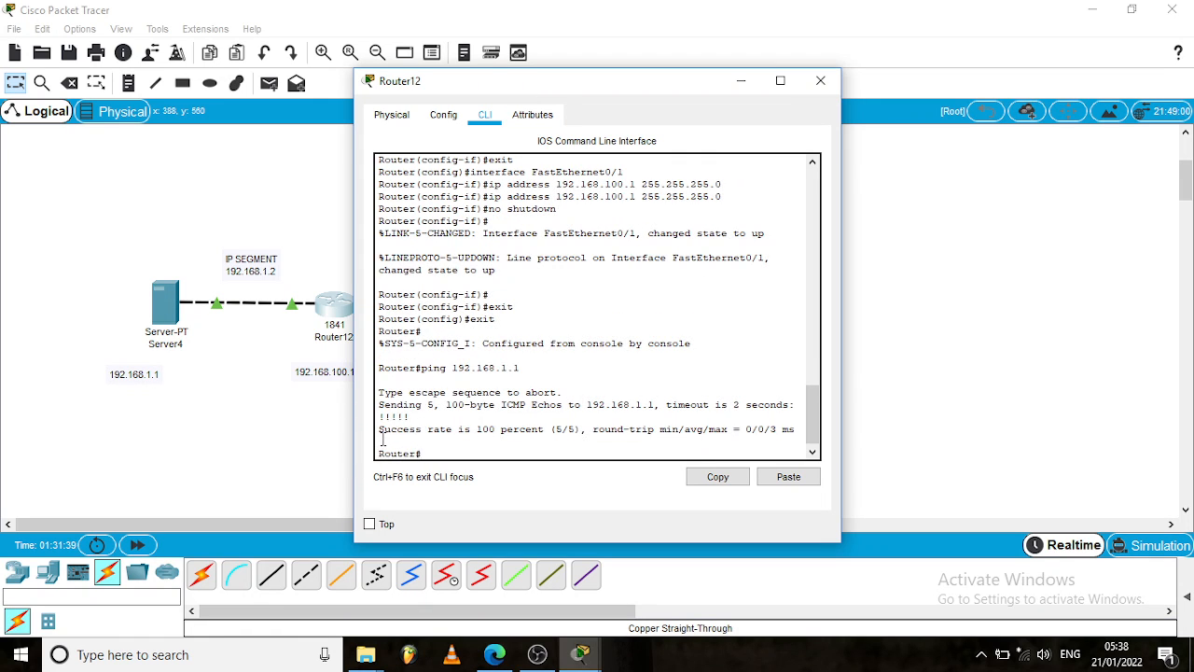
pyautogui.moveTo(382, 440); pyautogui.dragTo(427, 429)
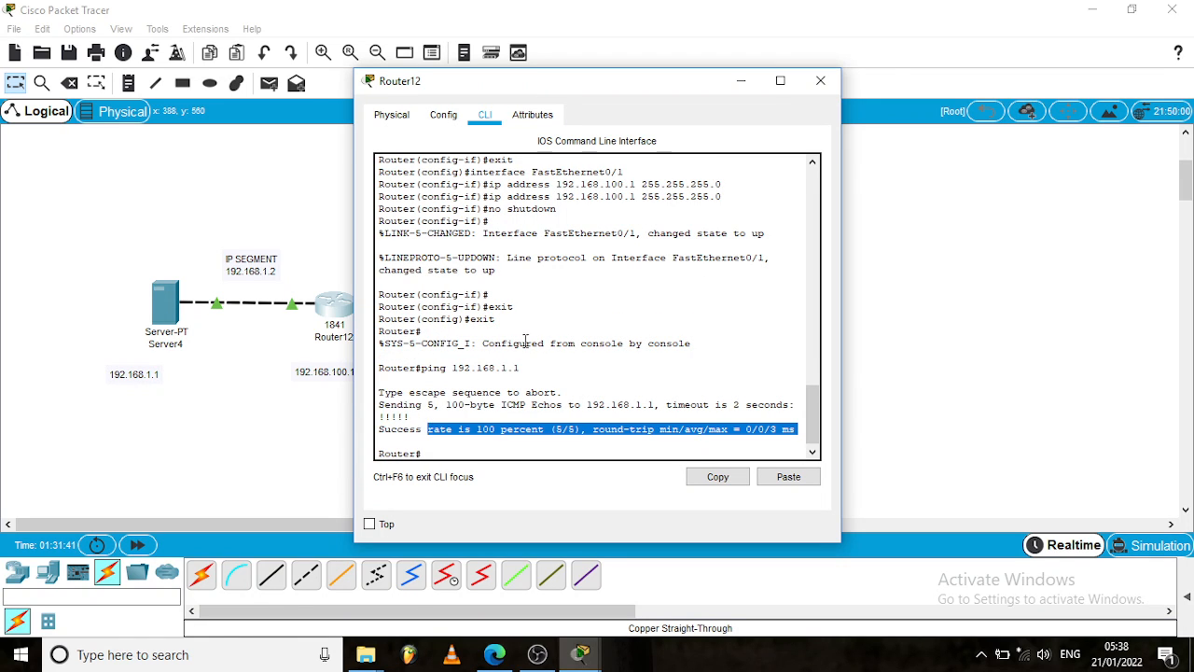
pyautogui.click(821, 82)
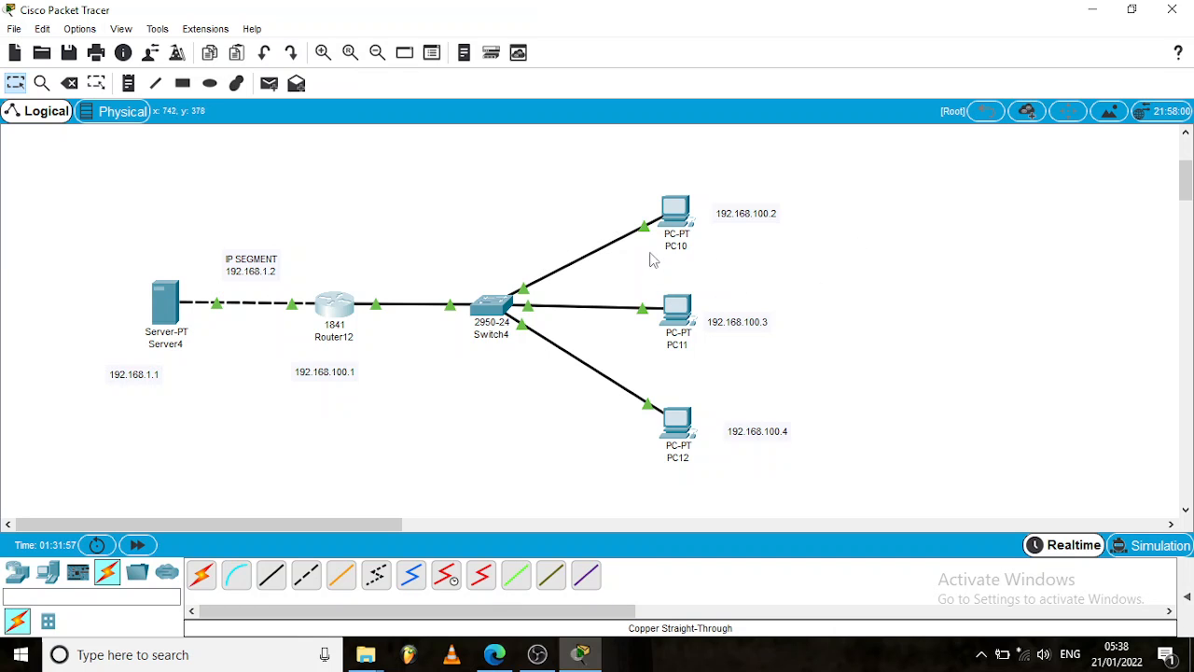
# - Assign static IP address 192.168.100.2 with subnet mask 255.255.255.0 to PC10 in its IP configuration
pyautogui.click(673, 216)
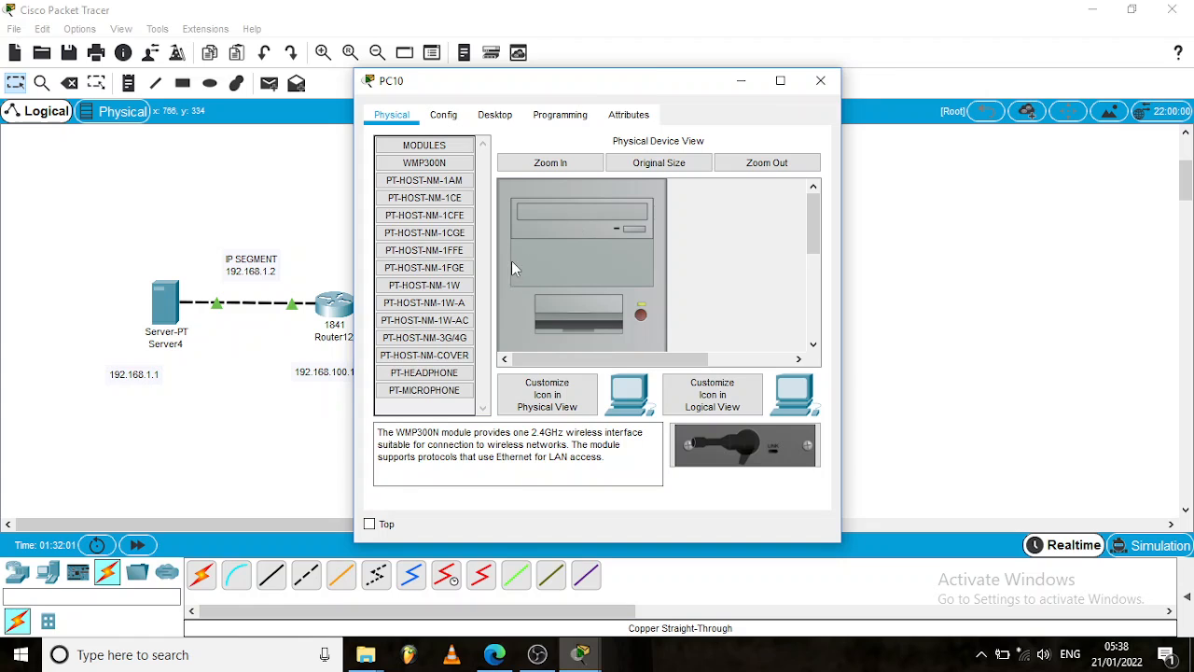
pyautogui.click(495, 115)
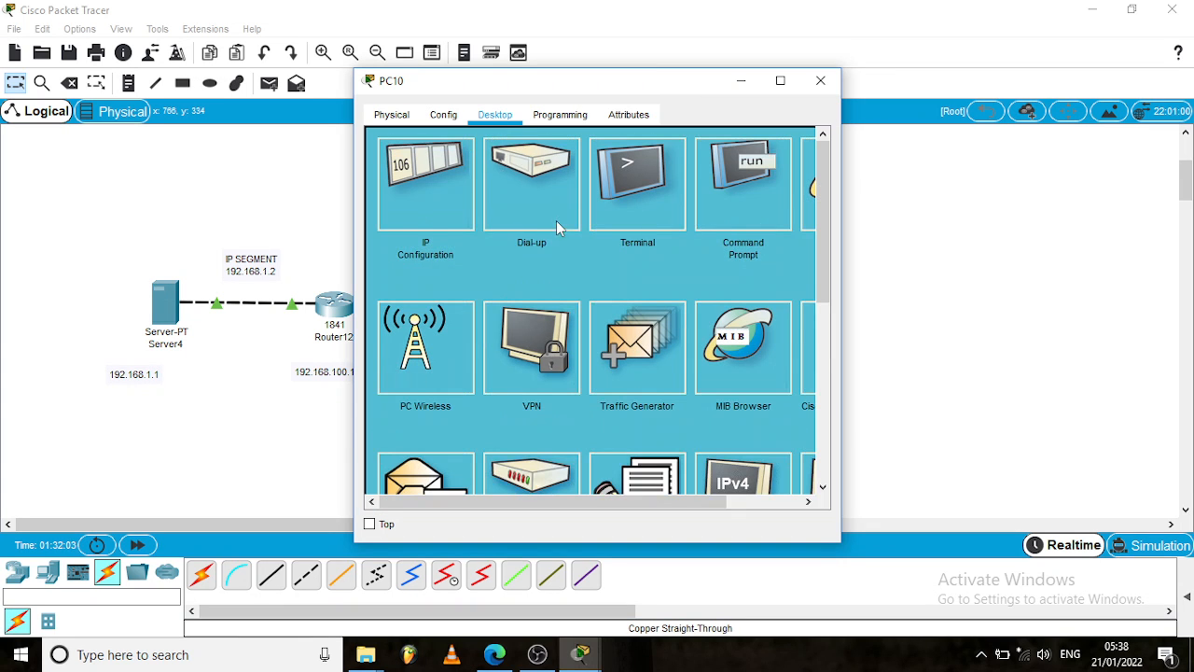
pyautogui.click(421, 200)
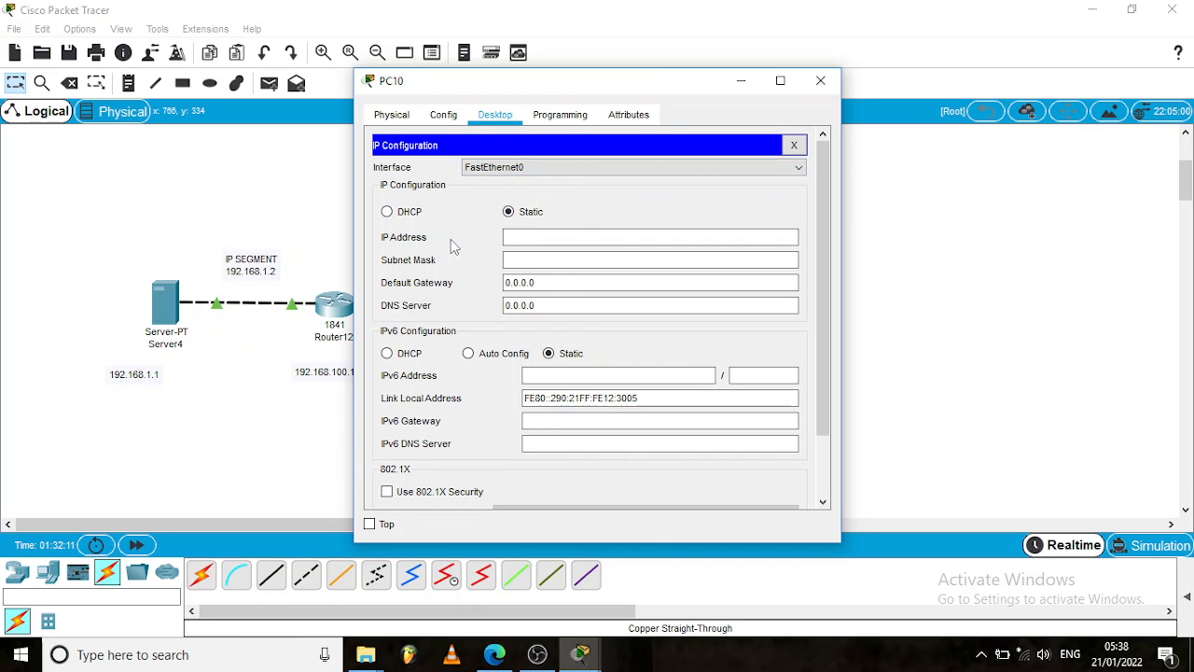
pyautogui.click(517, 239)
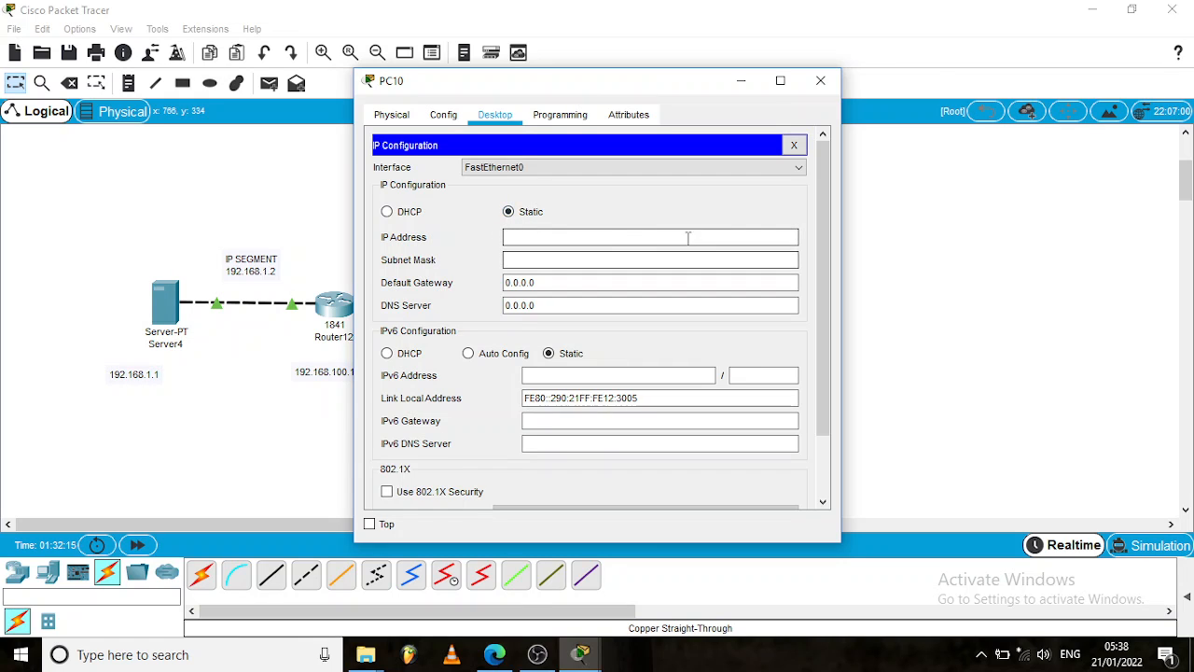
pyautogui.click(390, 216)
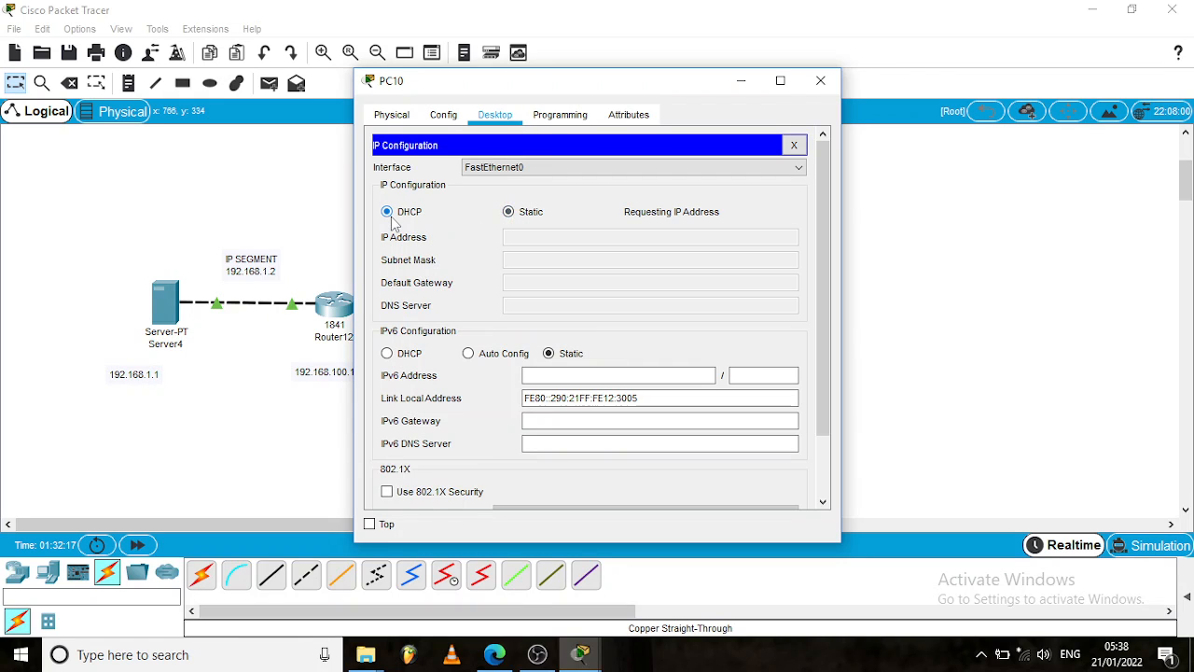
pyautogui.click(511, 212)
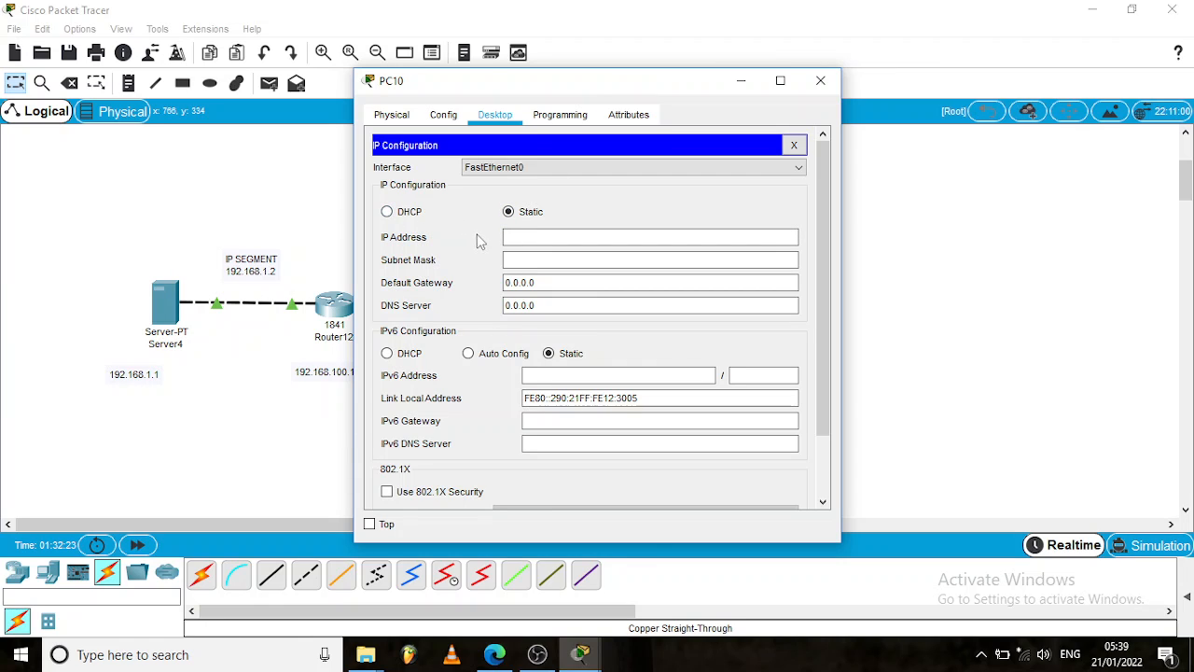
pyautogui.click(510, 236)
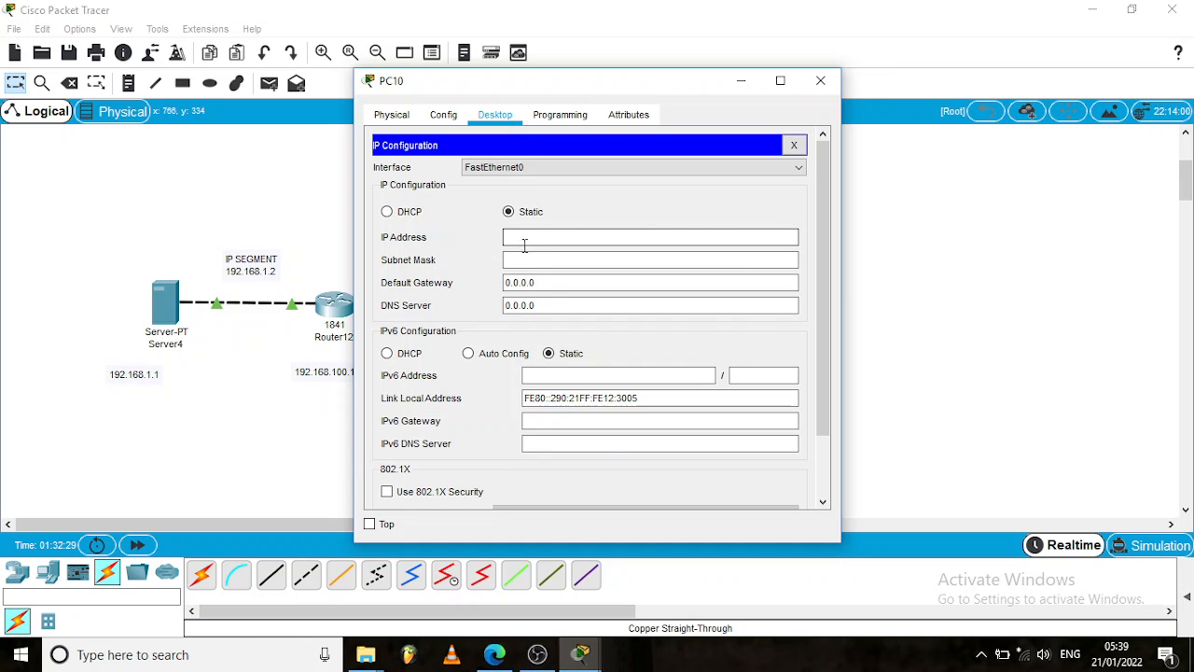
pyautogui.moveTo(633, 93); pyautogui.dragTo(379, 81)
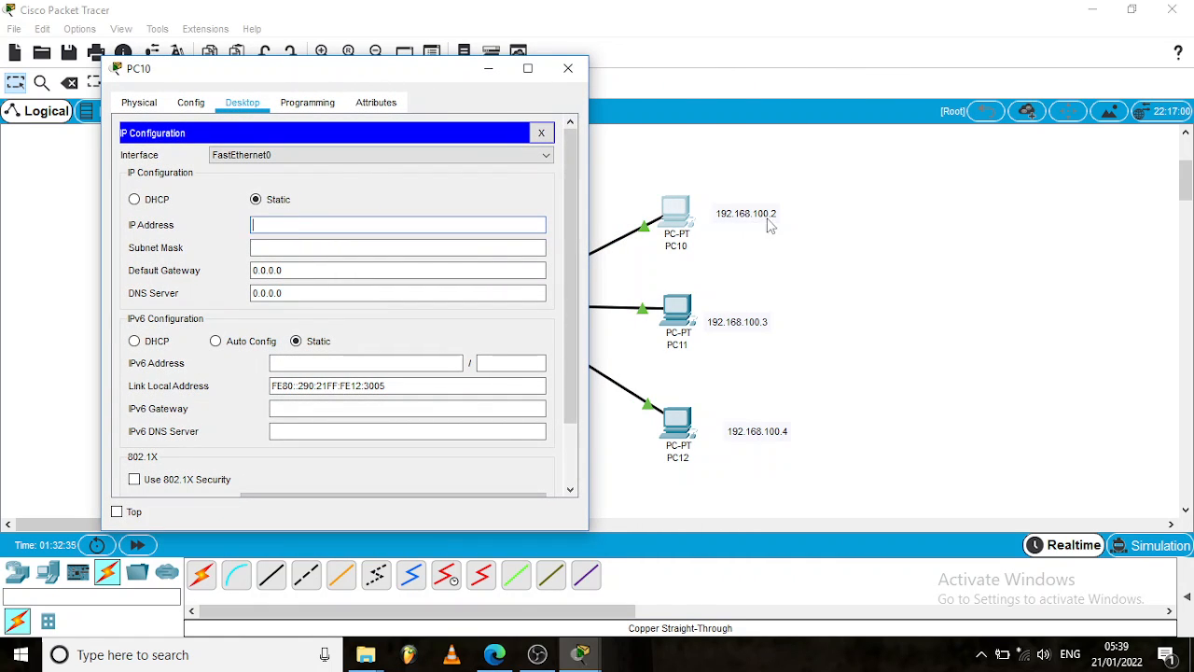
pyautogui.click(399, 229)
pyautogui.write('192')
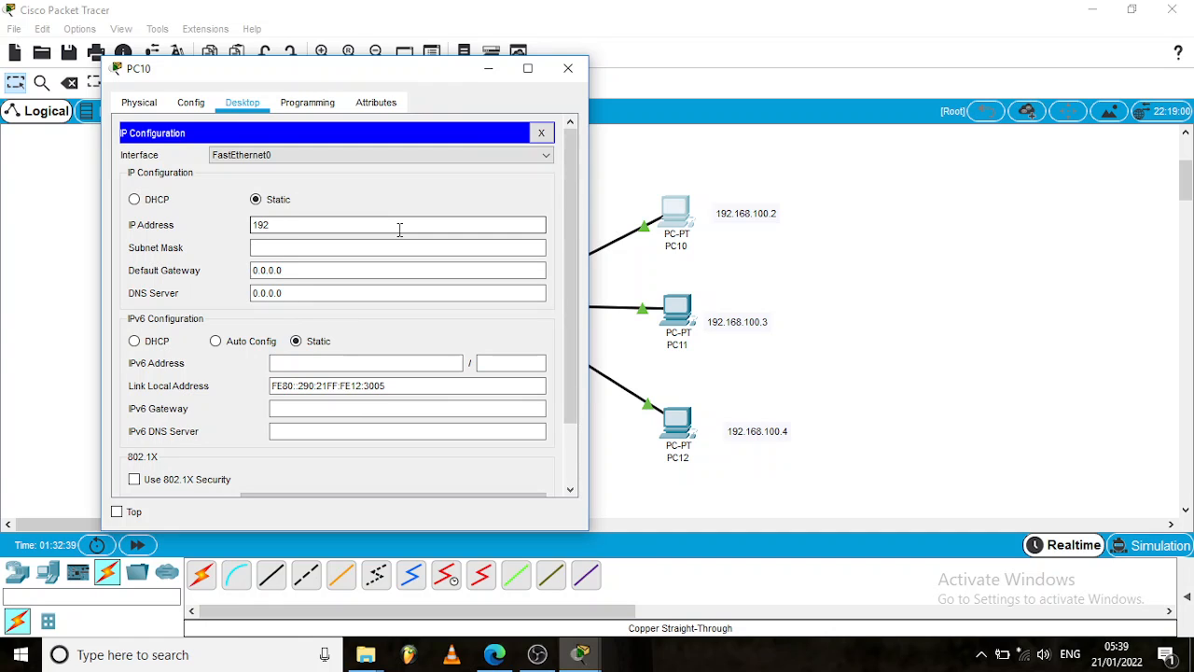
pyautogui.write('.168.100.2')
pyautogui.click(399, 245)
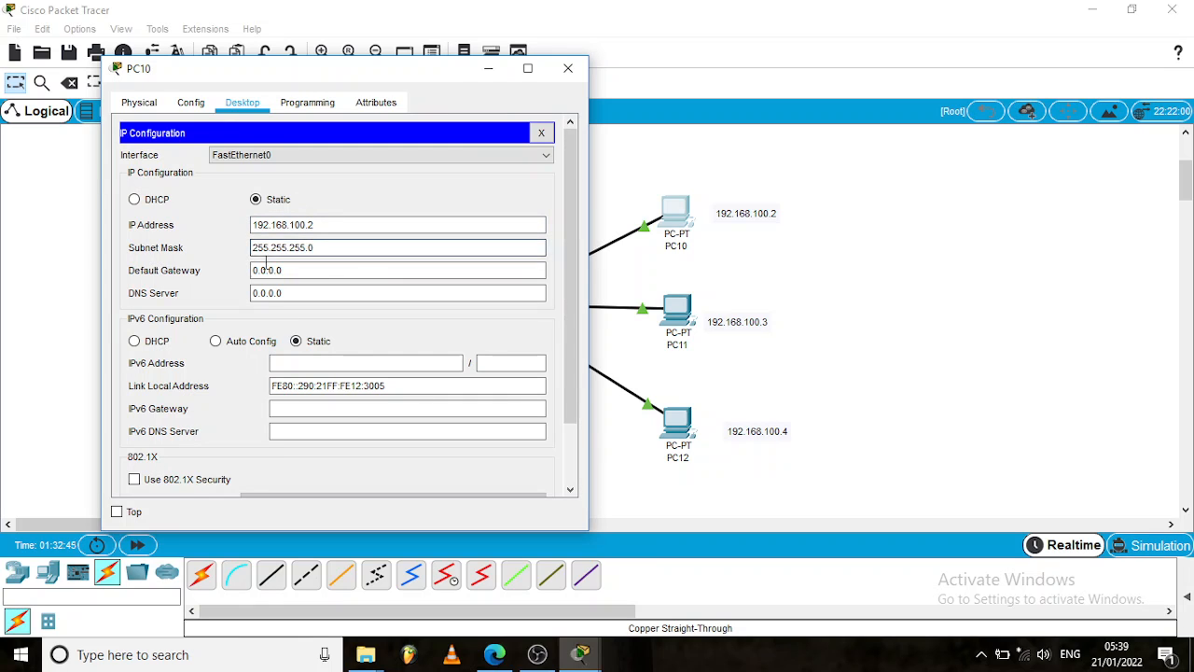
# - Set PC10's default gateway to 192.168.100.1 and close its window
pyautogui.click(294, 269)
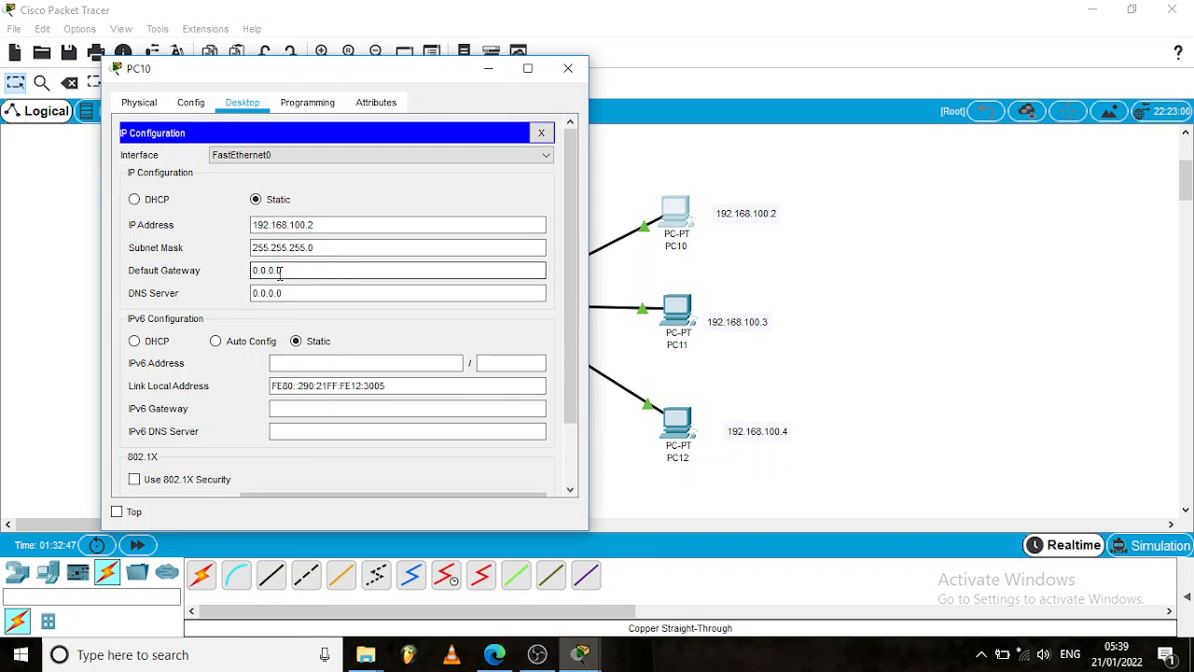
pyautogui.moveTo(279, 273); pyautogui.dragTo(224, 274)
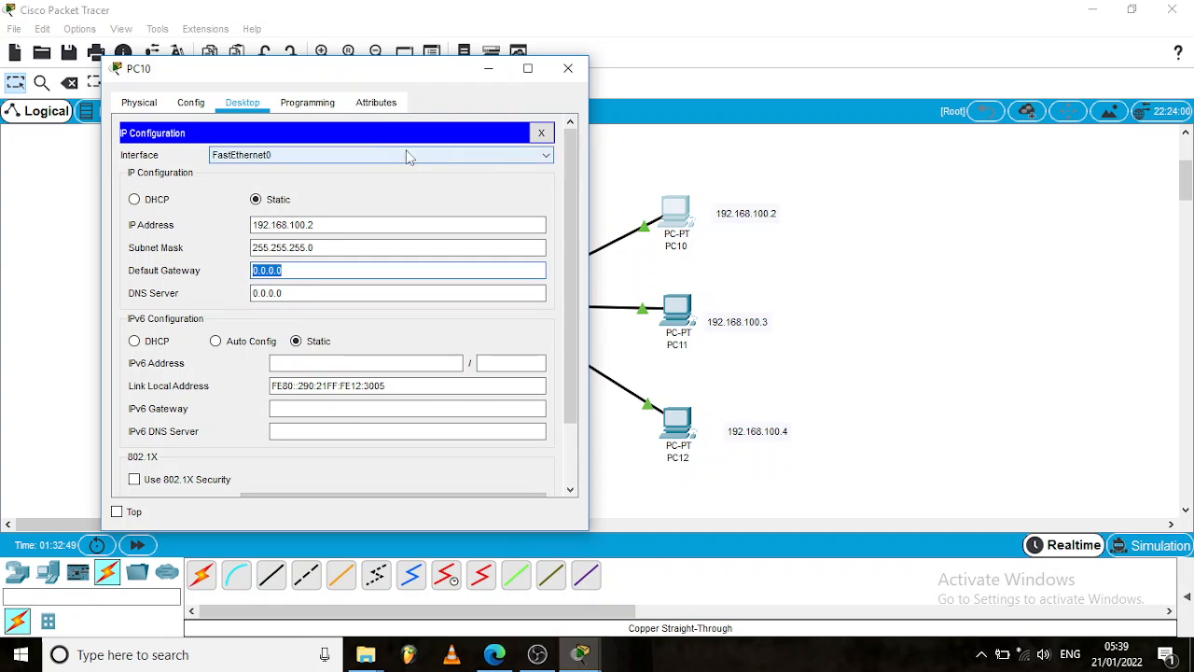
pyautogui.moveTo(355, 75); pyautogui.dragTo(890, 73)
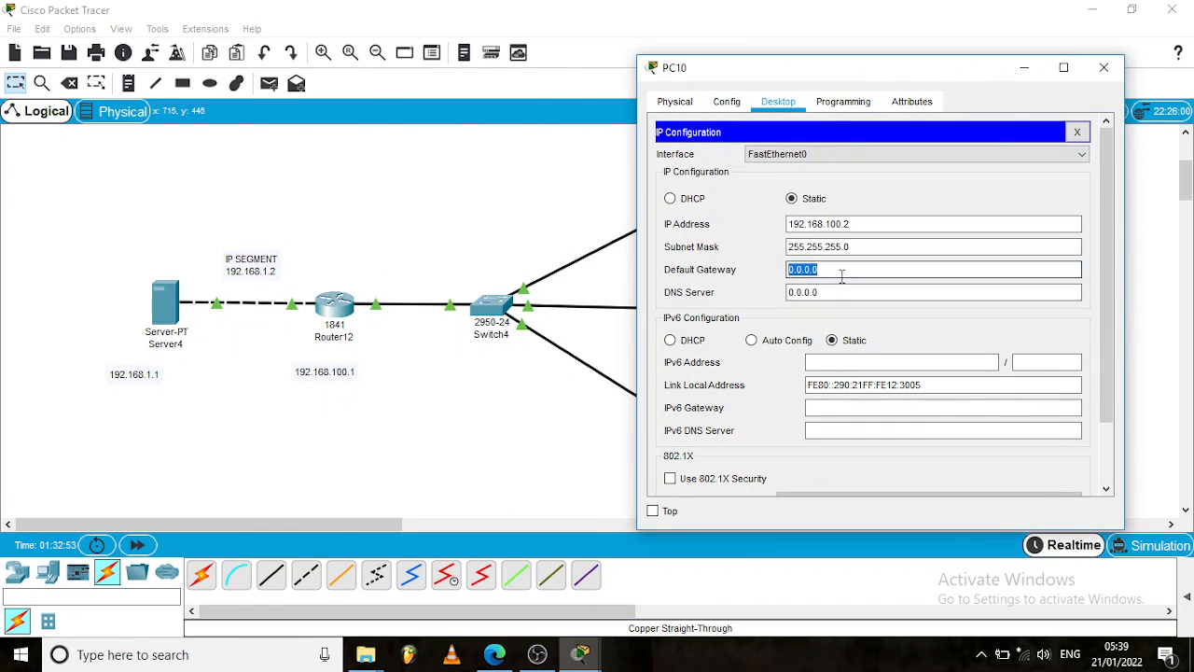
pyautogui.write('192.168.1')
pyautogui.write('00.1')
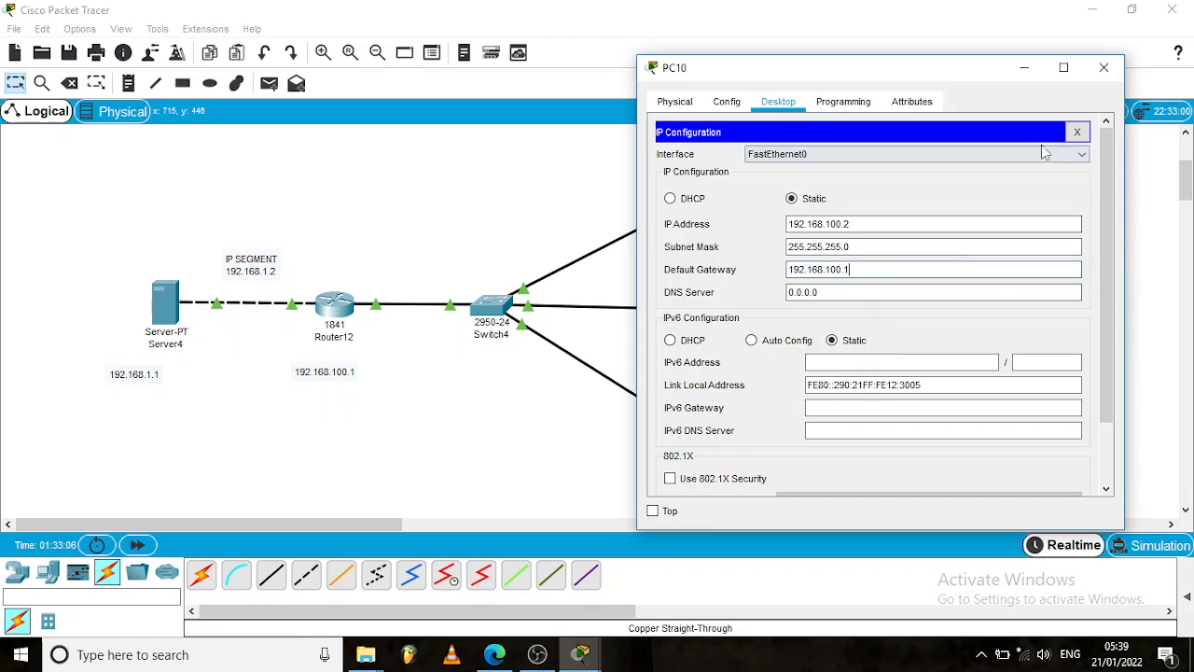
pyautogui.click(1102, 71)
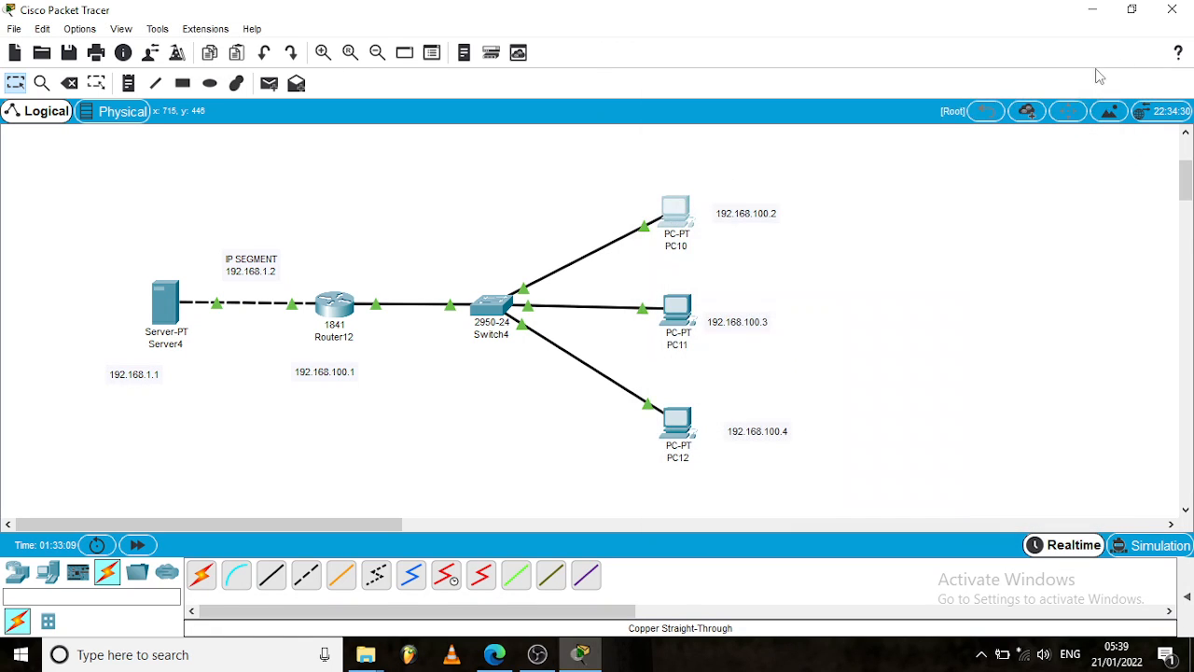
# - Assign static IP address 192.168.100.3 with subnet mask 255.255.255.0 to PC11 in its IP configuration
pyautogui.click(680, 322)
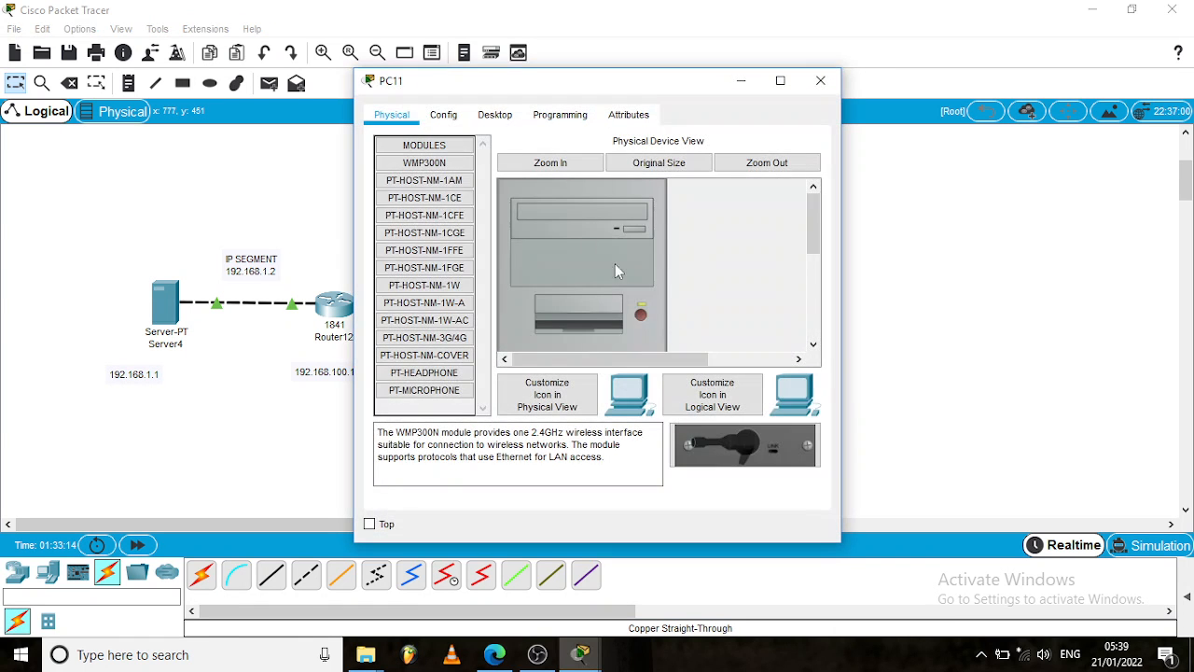
pyautogui.click(478, 124)
pyautogui.click(410, 169)
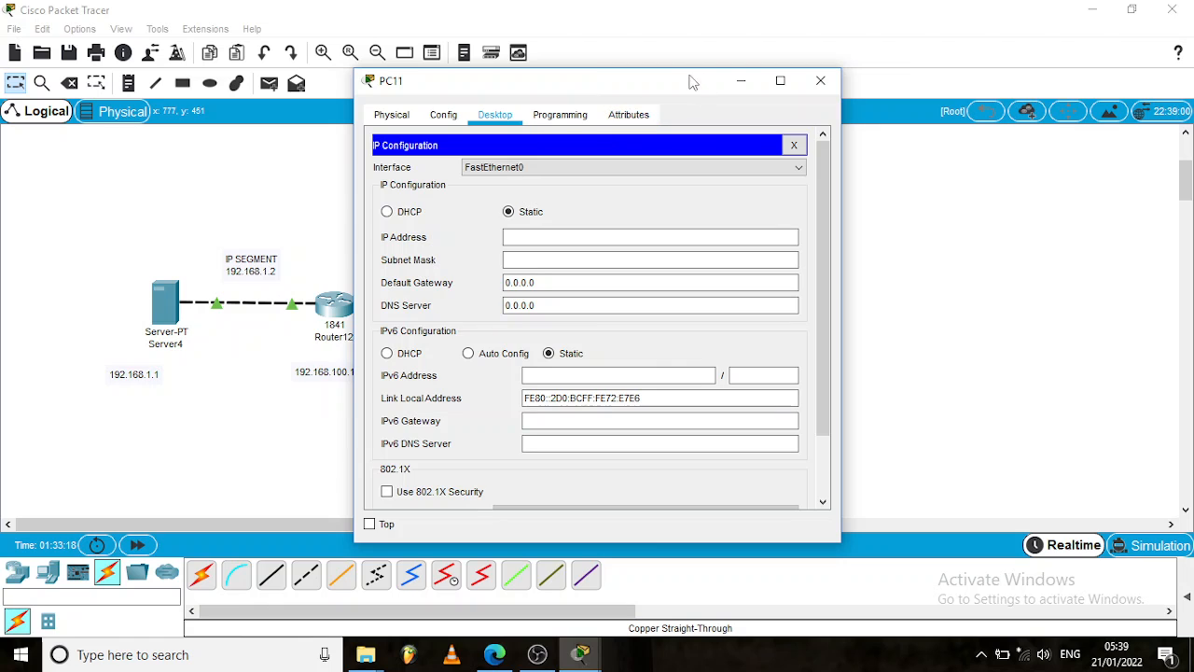
pyautogui.moveTo(687, 82); pyautogui.dragTo(418, 67)
pyautogui.click(300, 220)
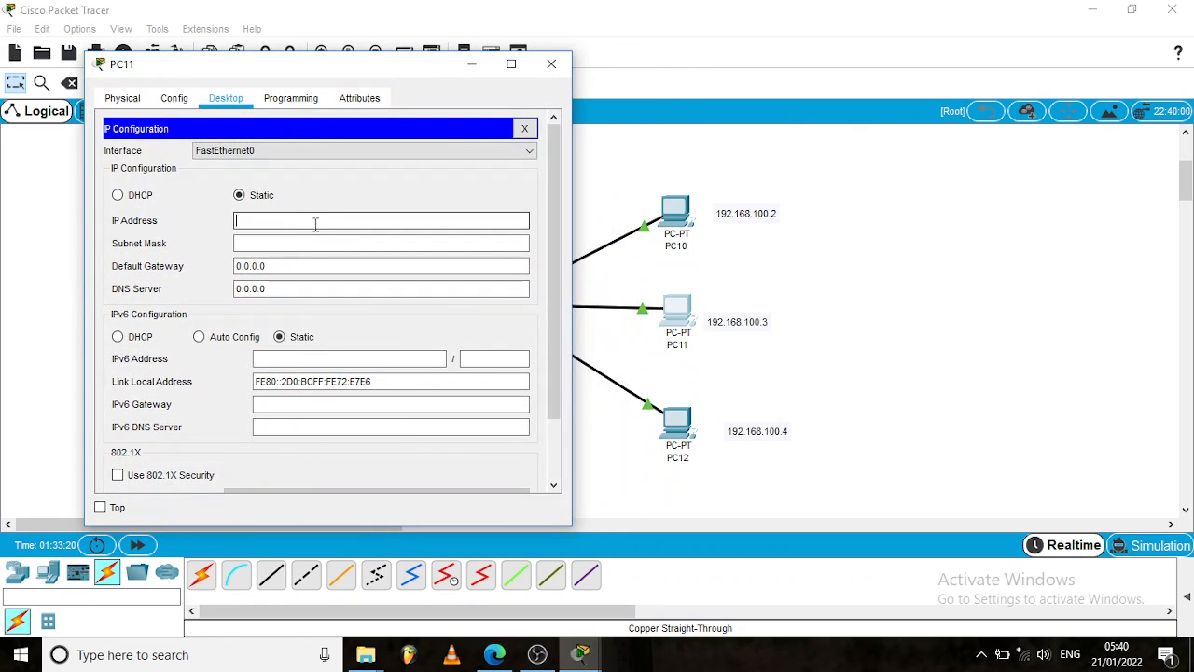
pyautogui.write('1')
pyautogui.write('92.168')
pyautogui.write('.1')
pyautogui.write('99')
pyautogui.write('00.3')
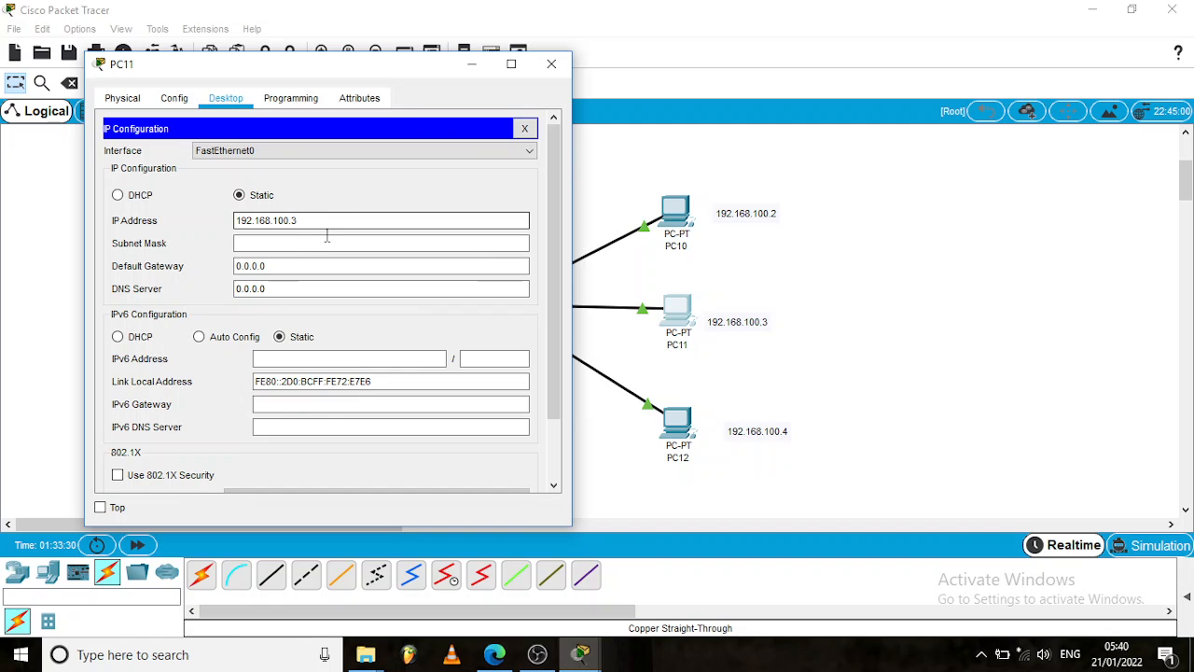
pyautogui.click(322, 243)
# - Set PC11's default gateway to 192.168.100.1 and close its window
pyautogui.click(324, 266)
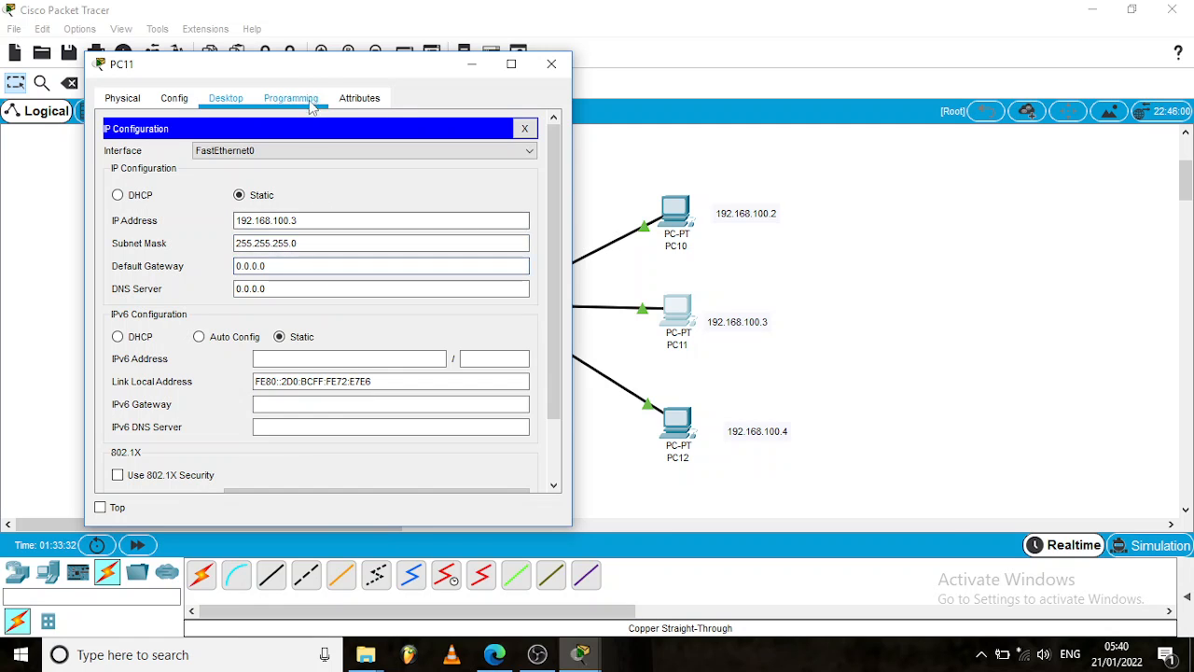
pyautogui.moveTo(326, 67); pyautogui.dragTo(832, 53)
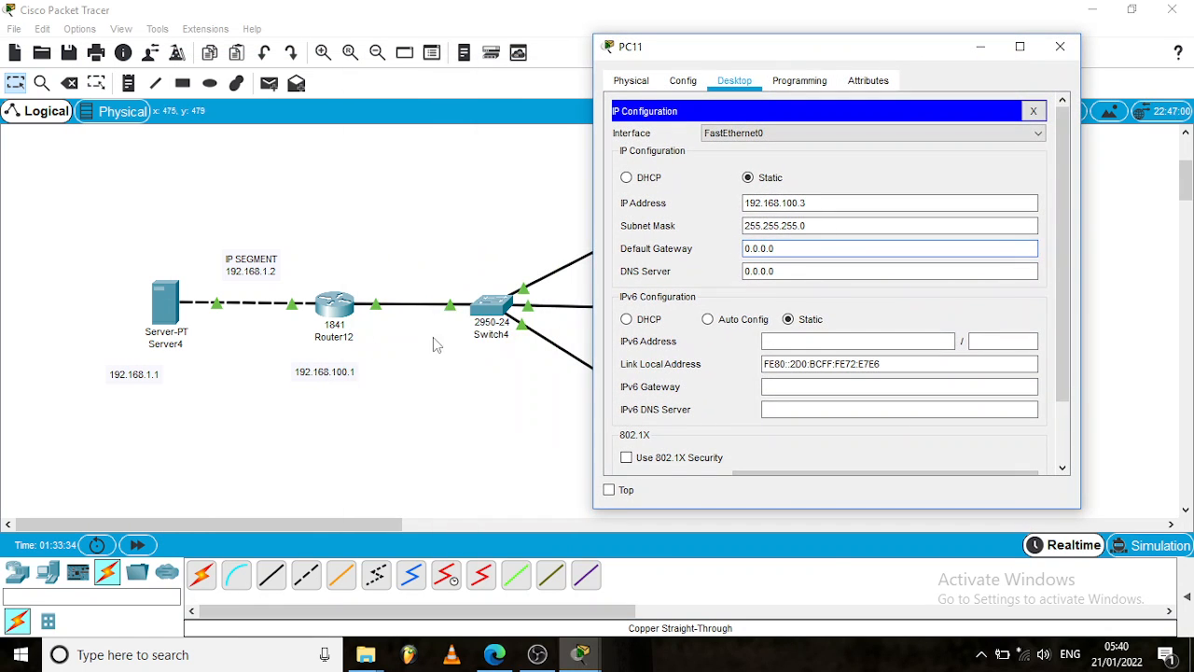
pyautogui.press('BackSpace')
pyautogui.press('BackSpace')
pyautogui.press('BackSpace')
pyautogui.press('BackSpace')
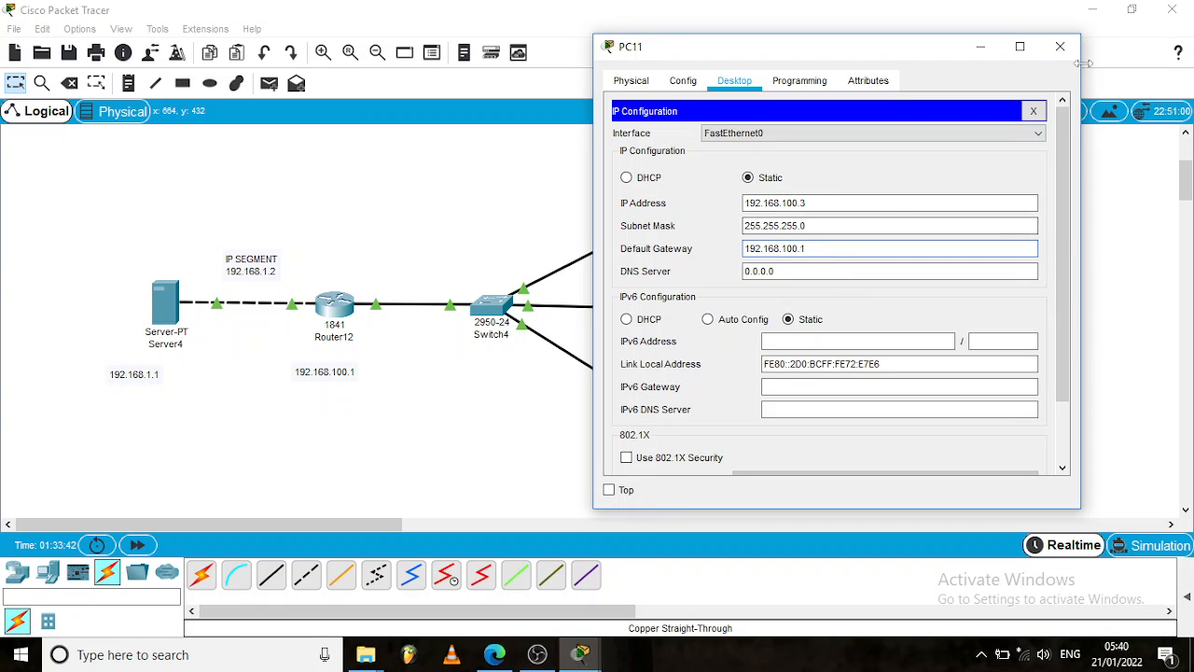
pyautogui.click(1059, 45)
# - Assign static IP address 192.168.100.4 with subnet mask 255.255.255.0 to PC12 in its IP configuration
pyautogui.click(677, 425)
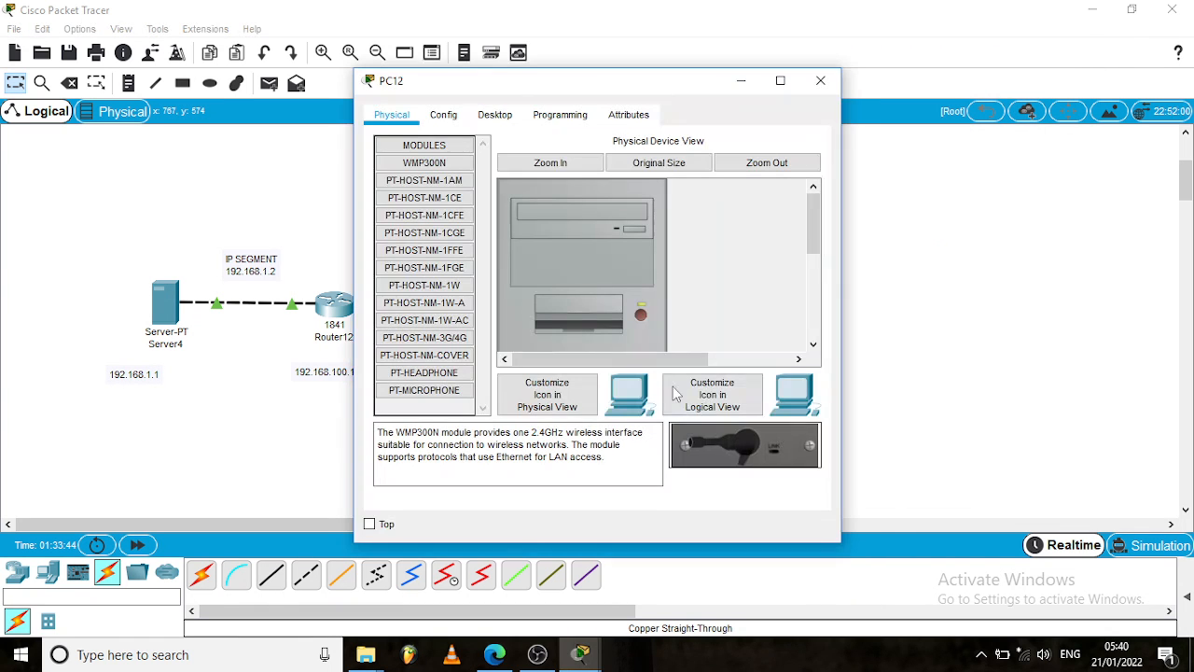
pyautogui.click(494, 115)
pyautogui.click(407, 178)
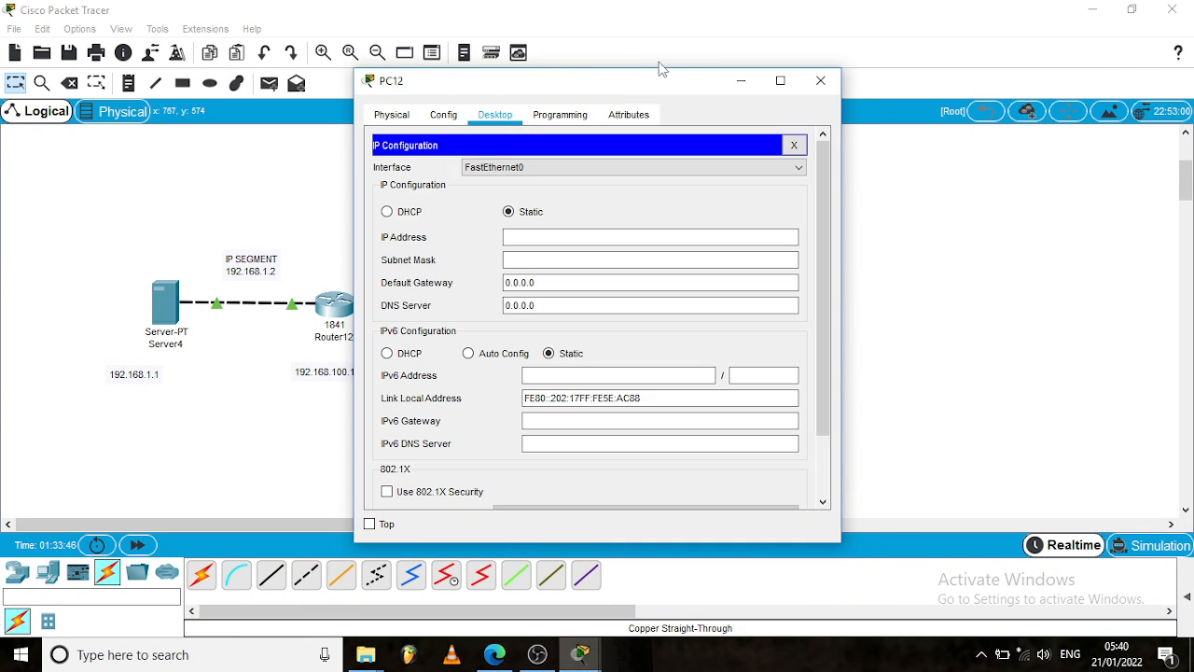
pyautogui.moveTo(669, 81); pyautogui.dragTo(450, 68)
pyautogui.click(427, 224)
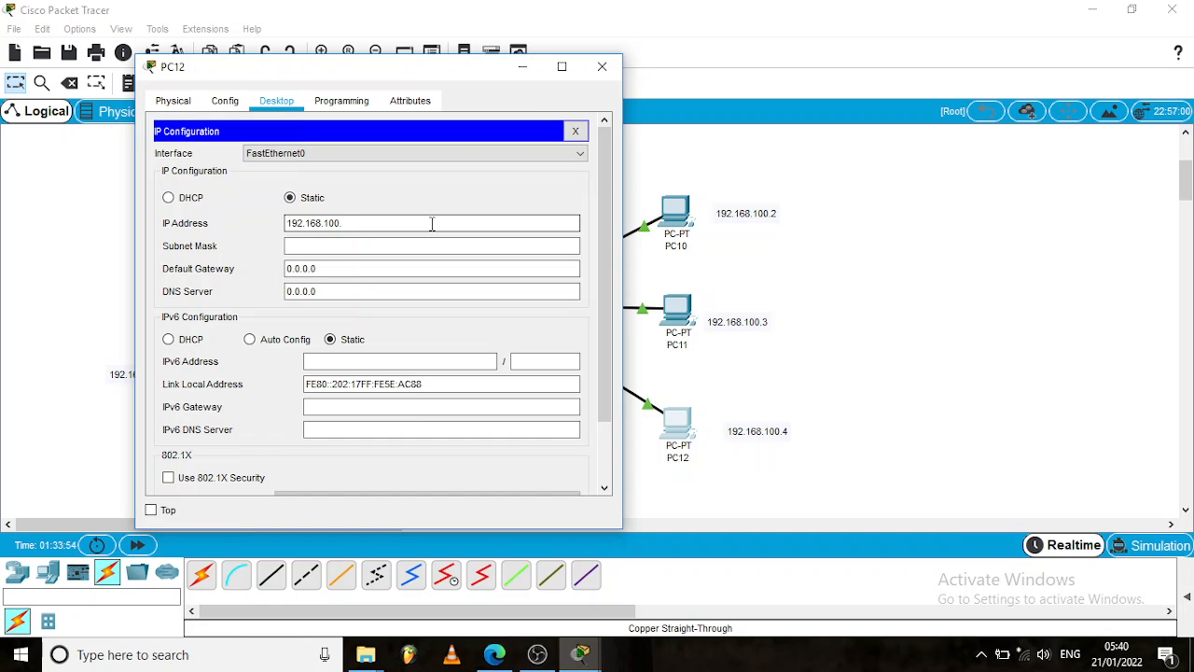
pyautogui.click(424, 244)
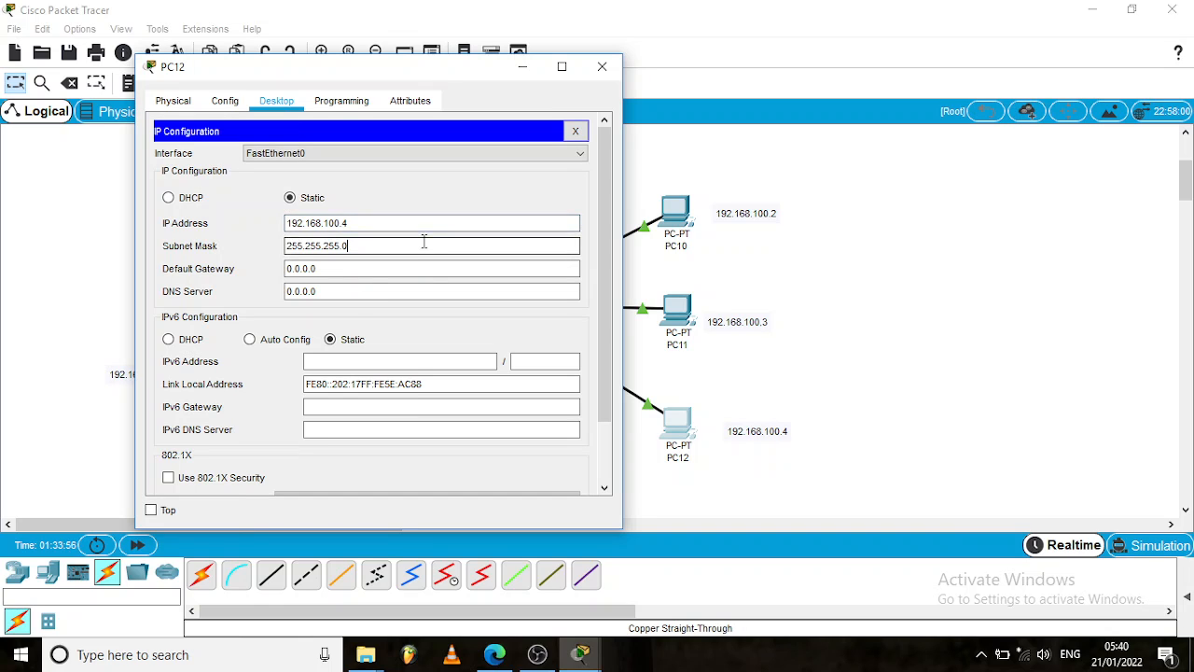
# - Set PC12's default gateway to 192.168.100.1 and close its window
pyautogui.click(398, 268)
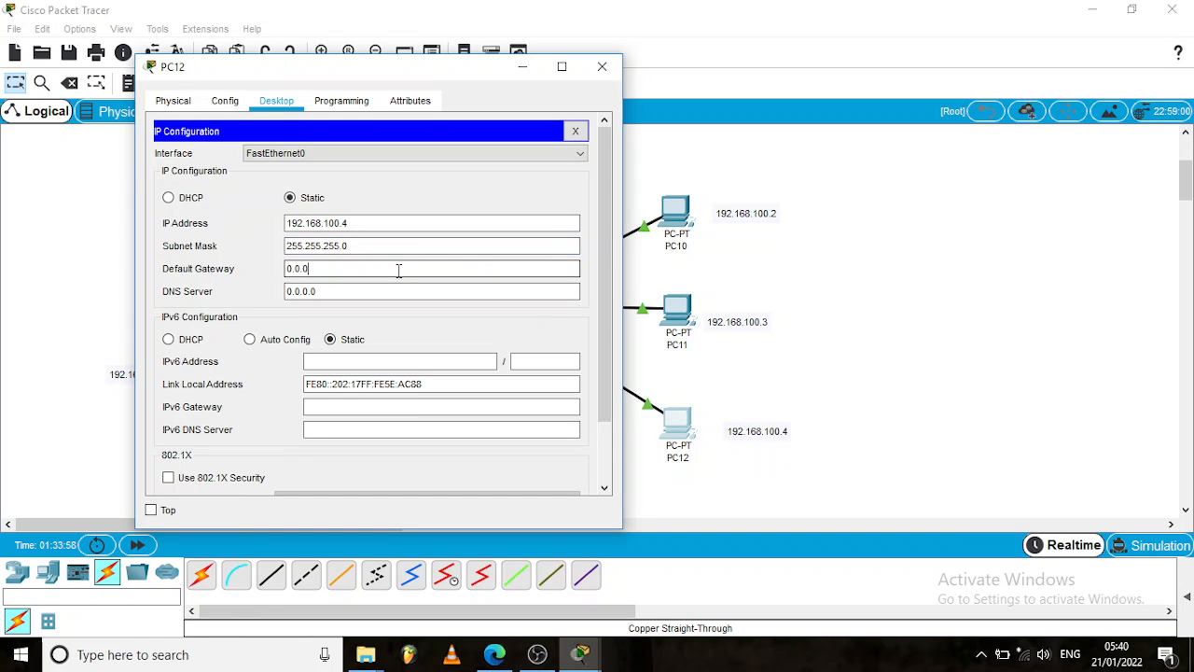
pyautogui.press('BackSpace')
pyautogui.press('BackSpace')
pyautogui.press('BackSpace')
pyautogui.press('BackSpace')
pyautogui.press('BackSpace')
pyautogui.write('192.168.100.1')
pyautogui.click(601, 67)
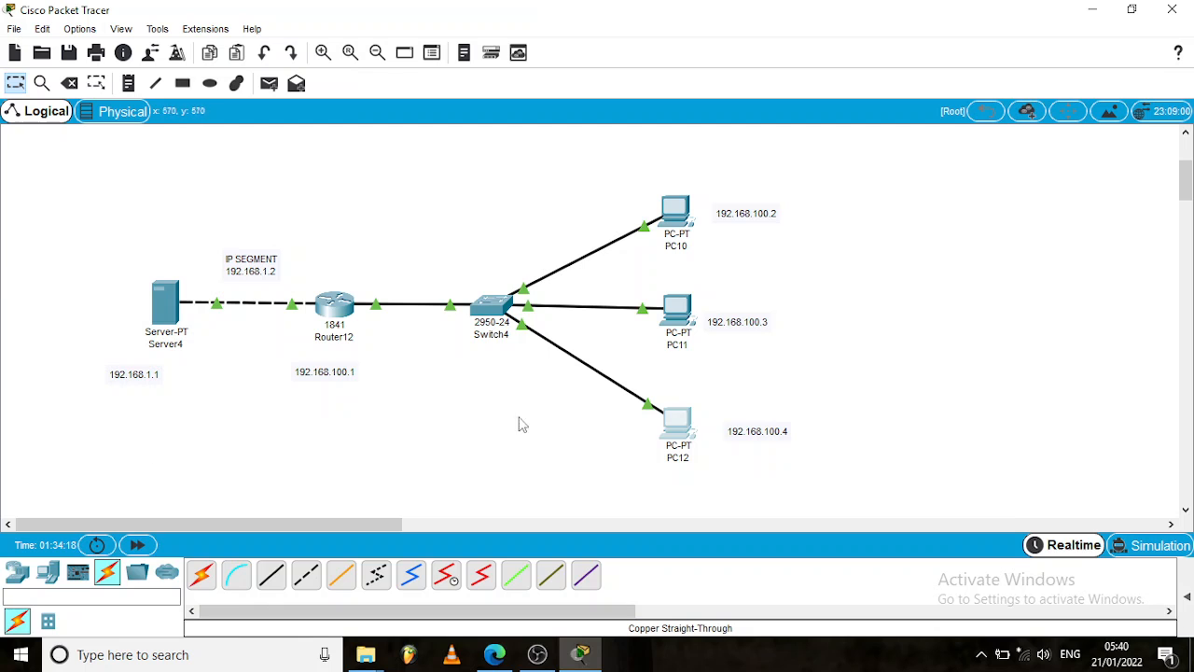
# - Ping the server at 192.168.1.1 from PC10's command prompt and return to the network diagram
pyautogui.moveTo(672, 223)
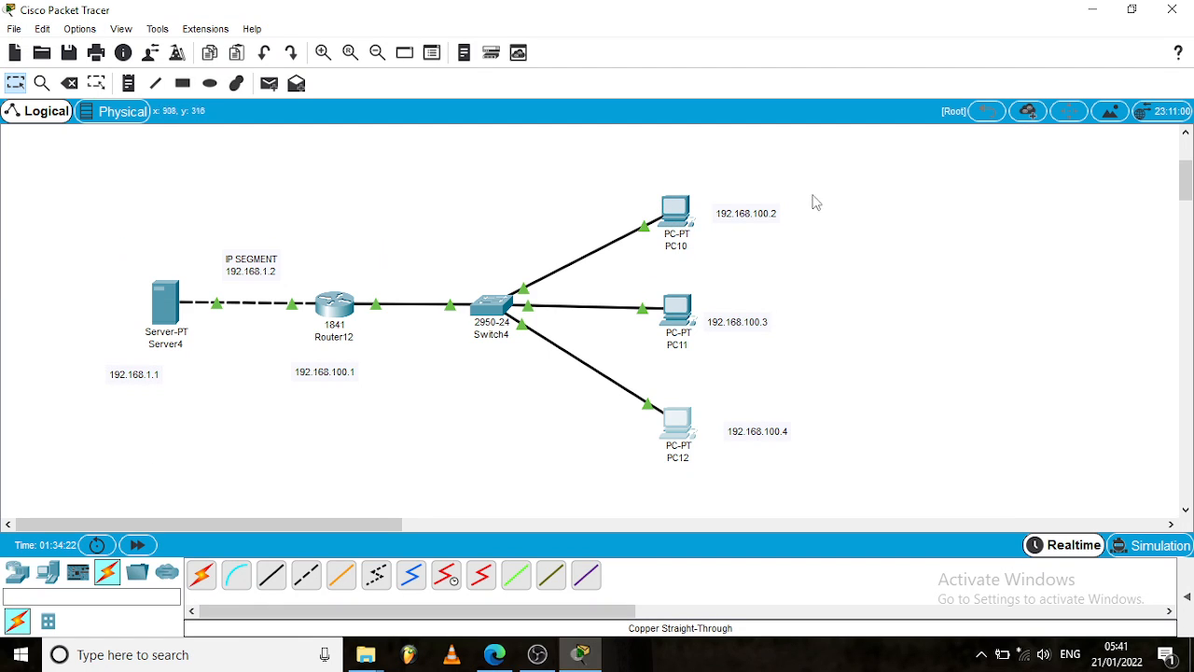
pyautogui.click(679, 237)
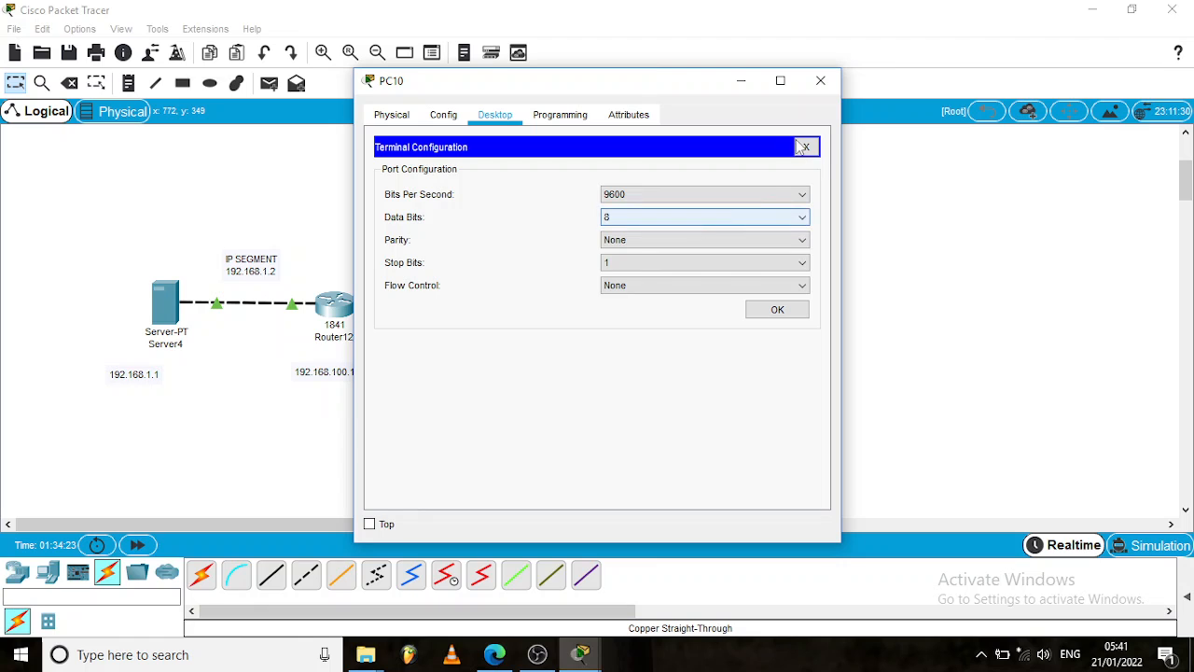
pyautogui.click(809, 147)
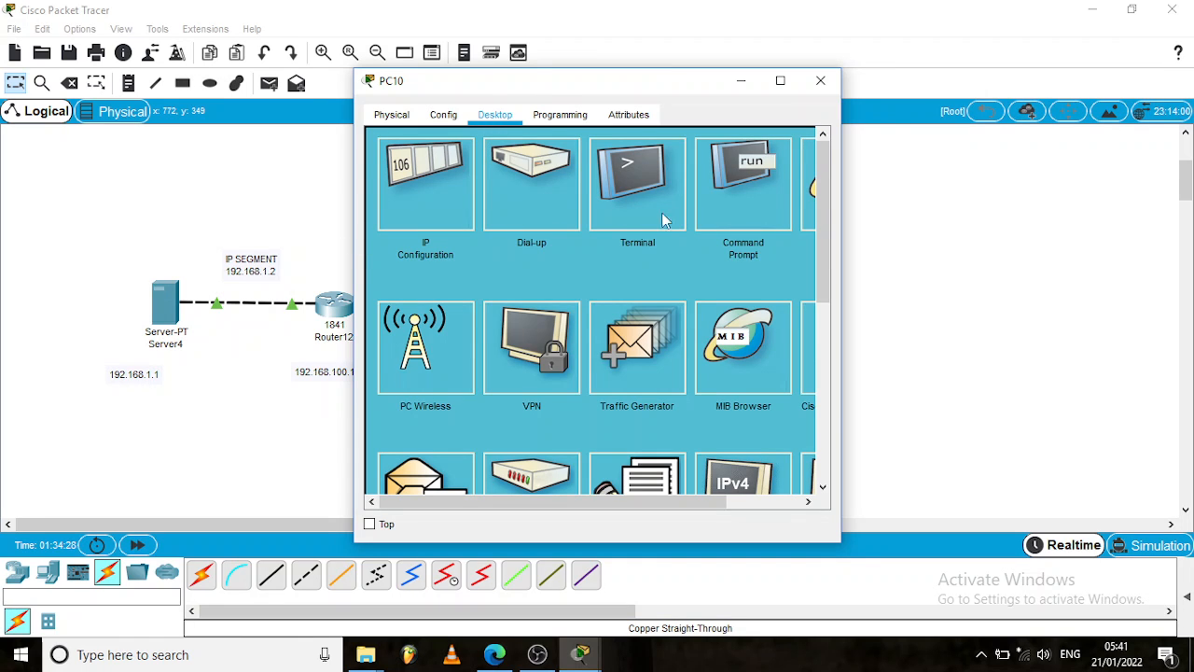
pyautogui.click(731, 188)
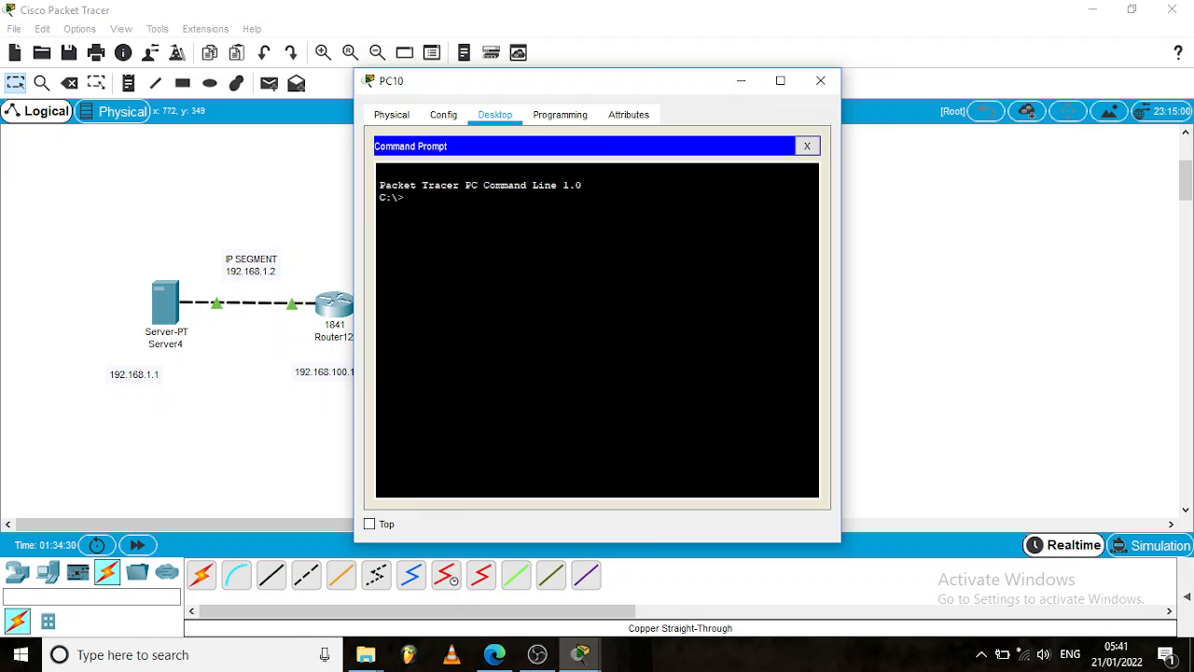
pyautogui.moveTo(639, 98); pyautogui.dragTo(919, 91)
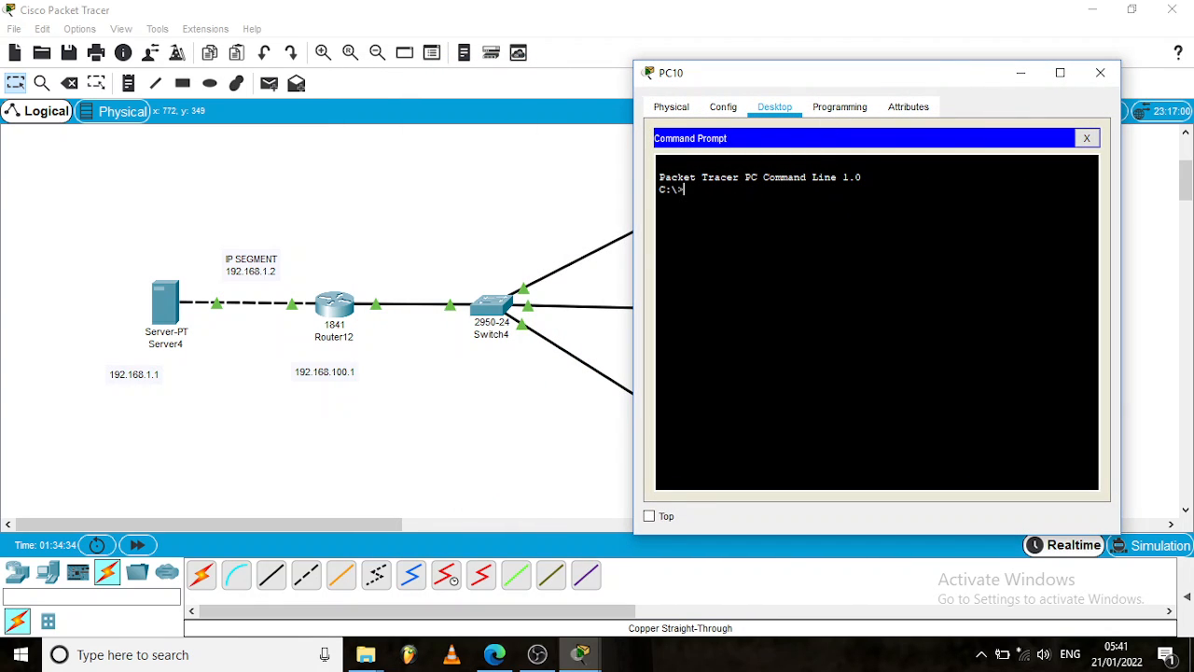
pyautogui.write('ping 192.168.1.1')
pyautogui.press('Return')
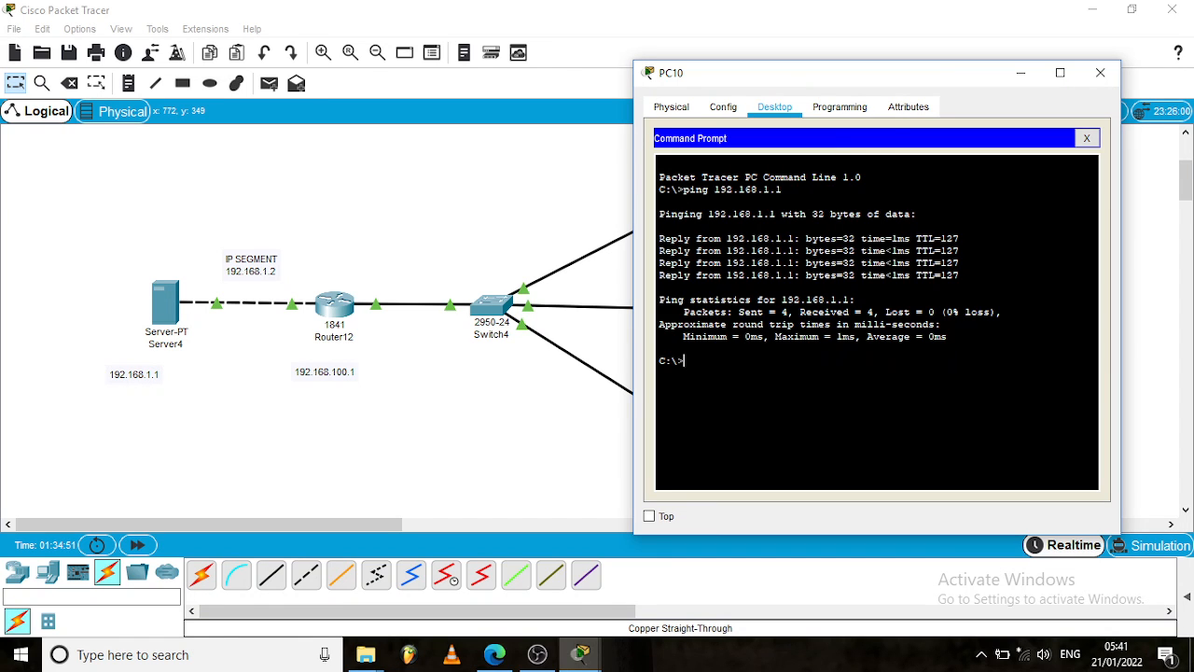
pyautogui.click(572, 215)
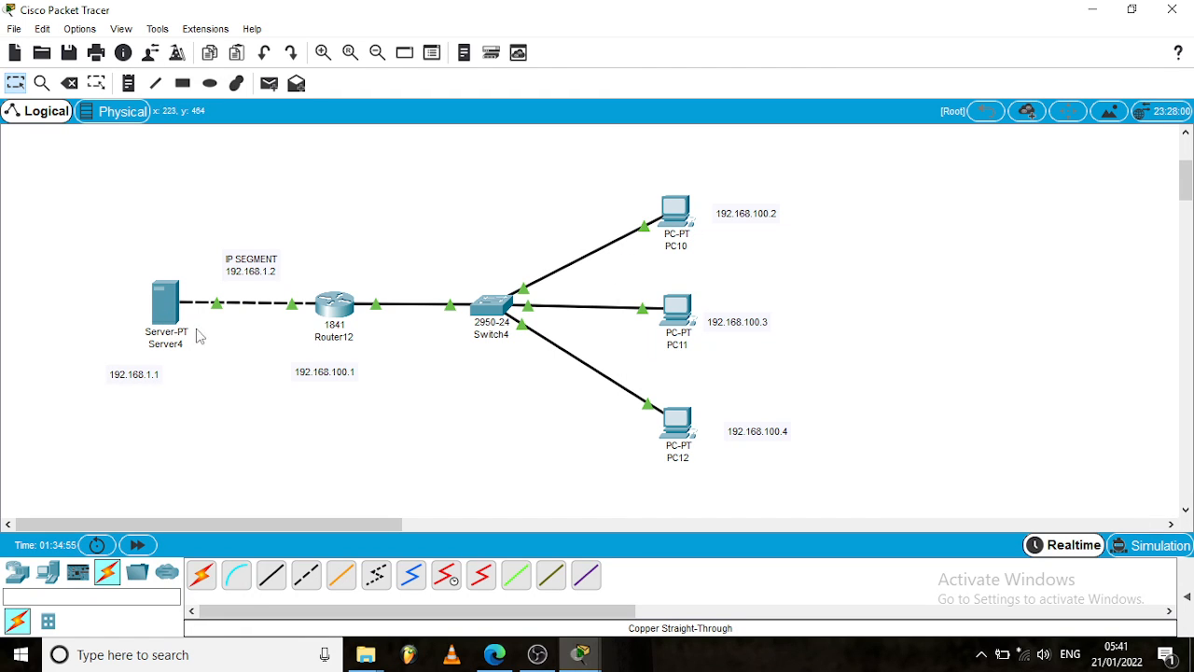
# - Try to ping 182.168.1.1 from PC11's command prompt and close the PC's window
pyautogui.click(676, 320)
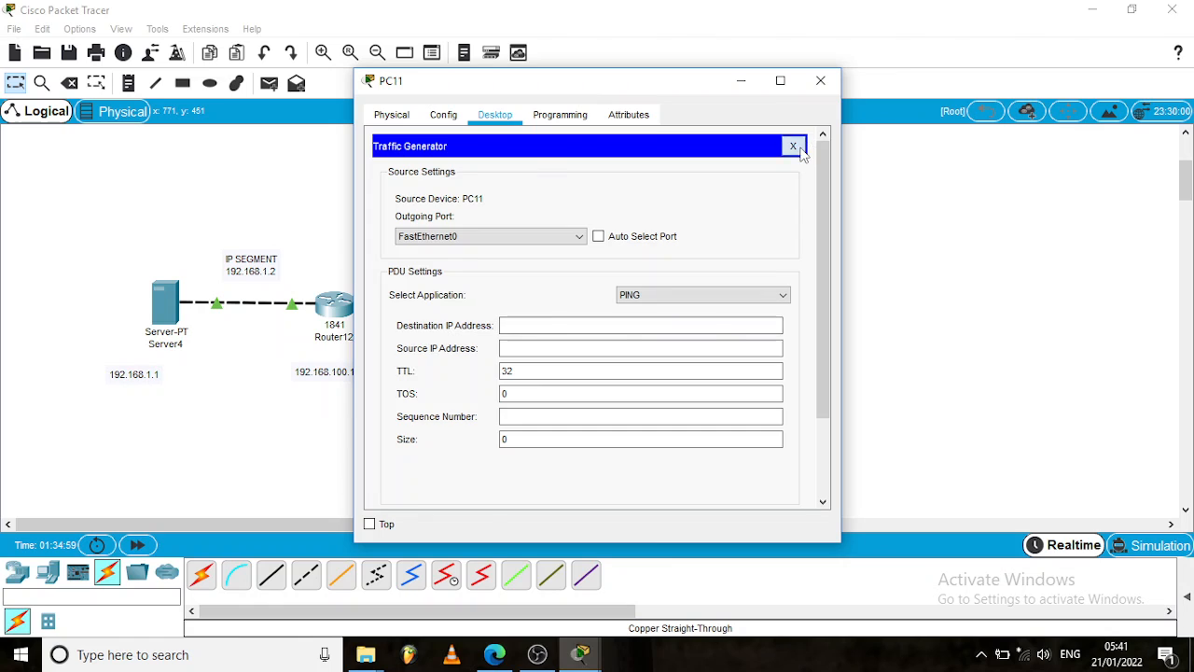
pyautogui.click(792, 146)
pyautogui.click(752, 217)
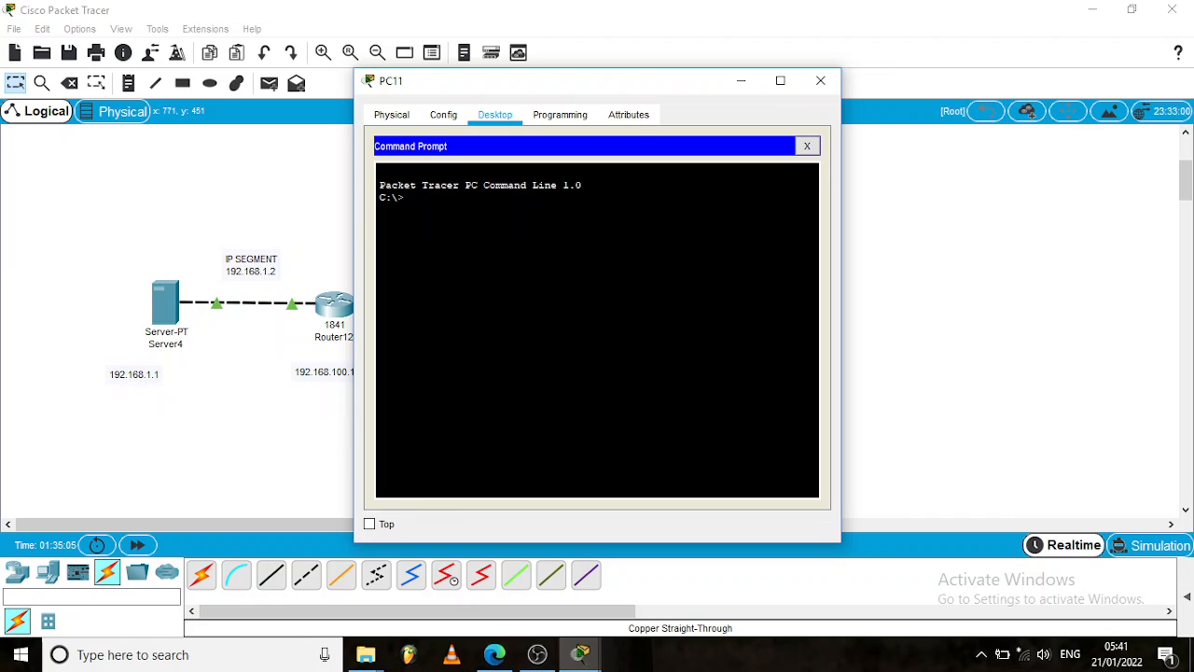
pyautogui.write('ping 182.168')
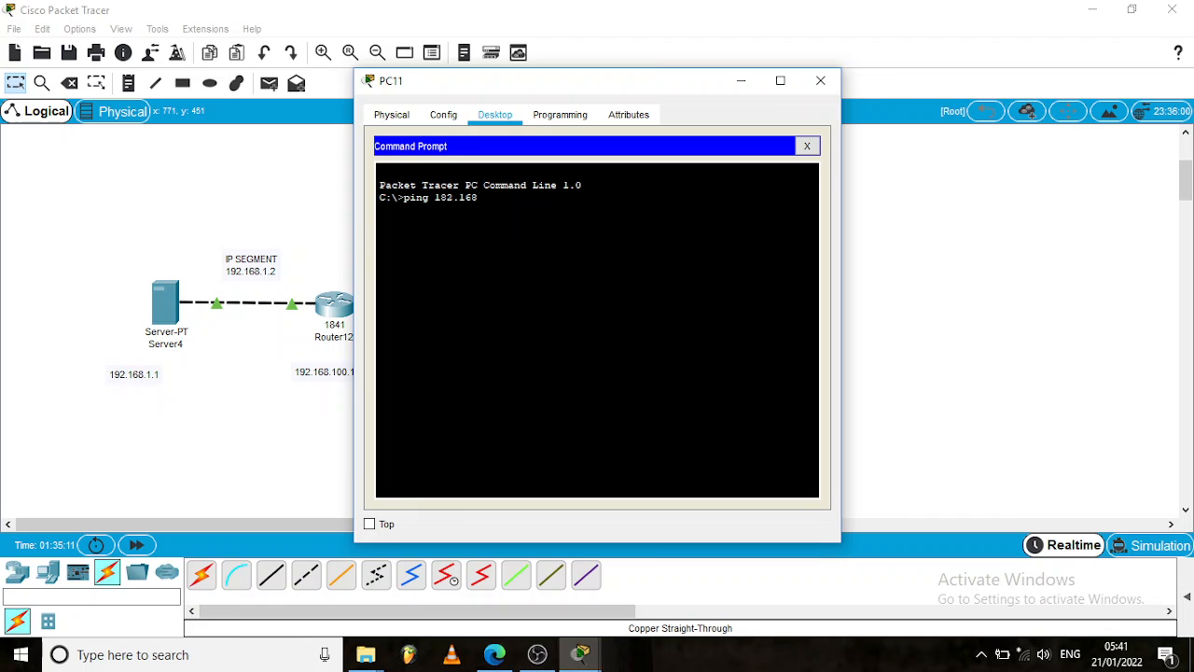
pyautogui.write('.1.1')
pyautogui.press('Return')
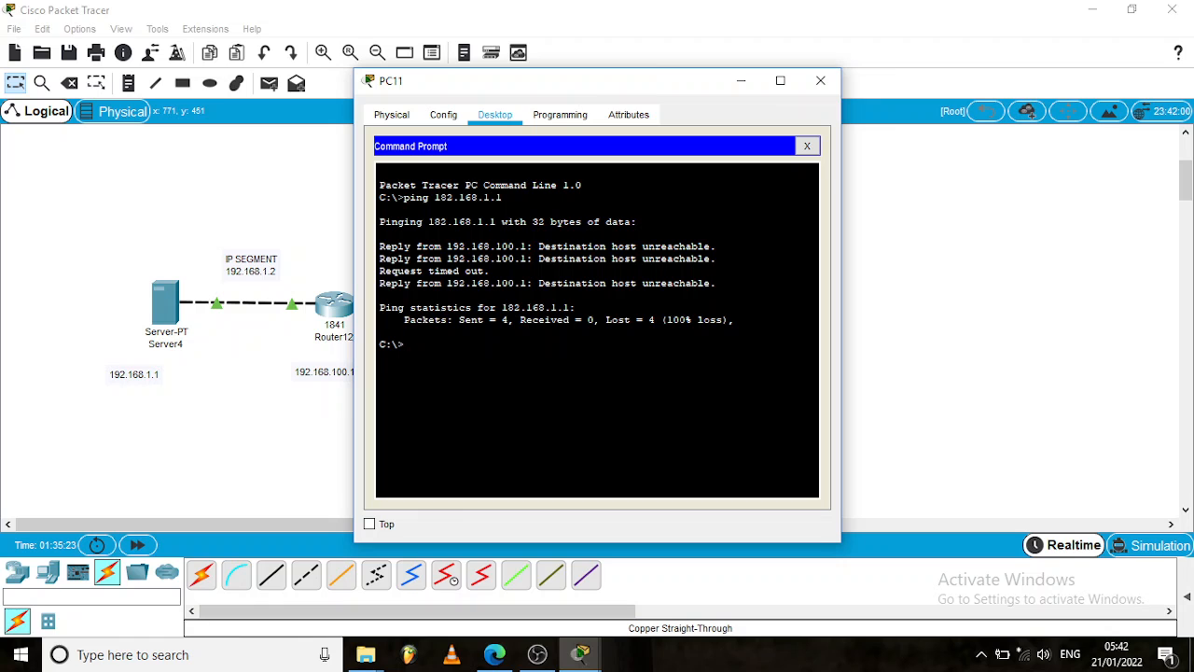
pyautogui.click(820, 81)
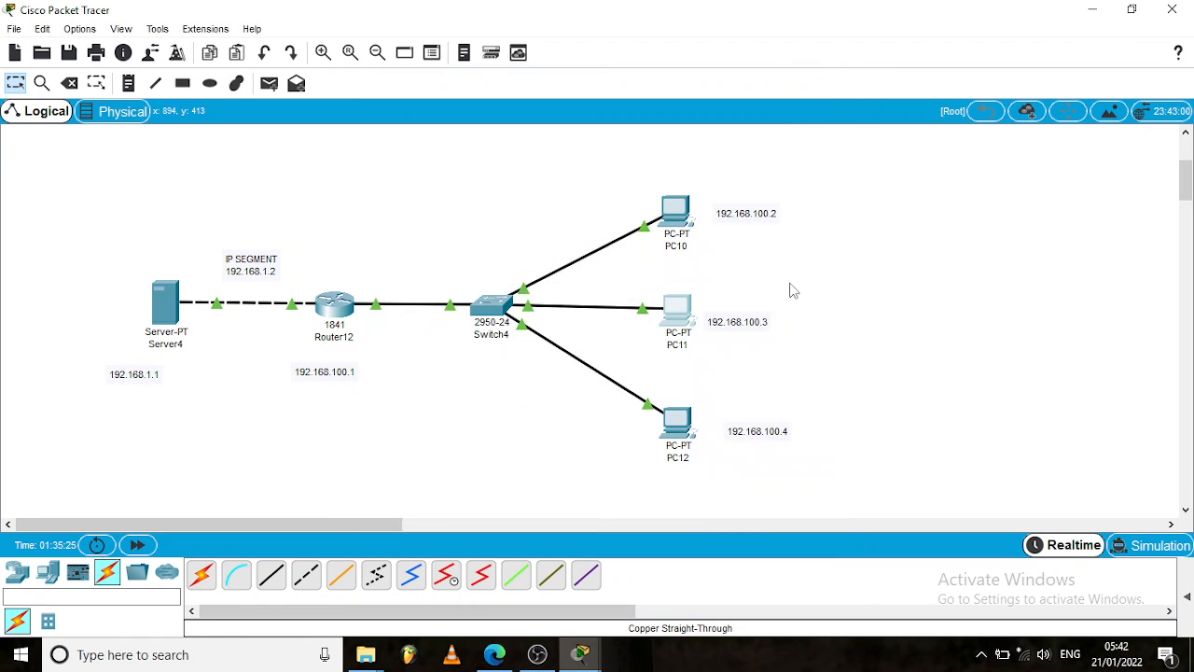
# - Check PC11's IP address, subnet mask and default gateway in its IP configuration, and close the window
pyautogui.click(678, 312)
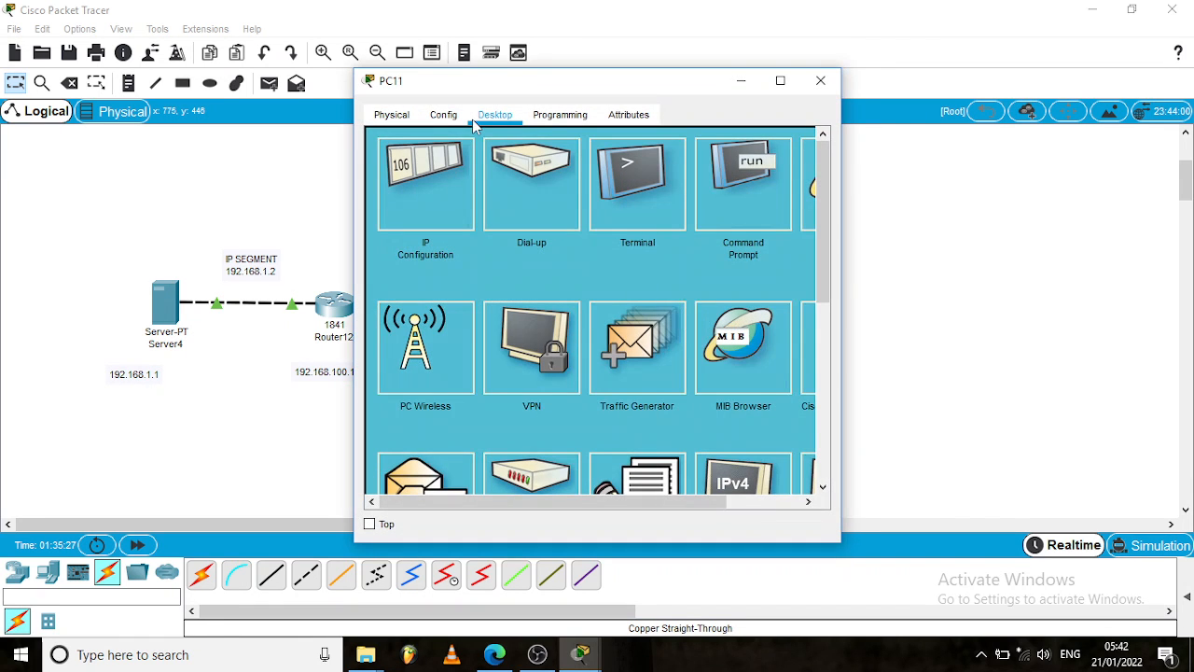
pyautogui.click(429, 200)
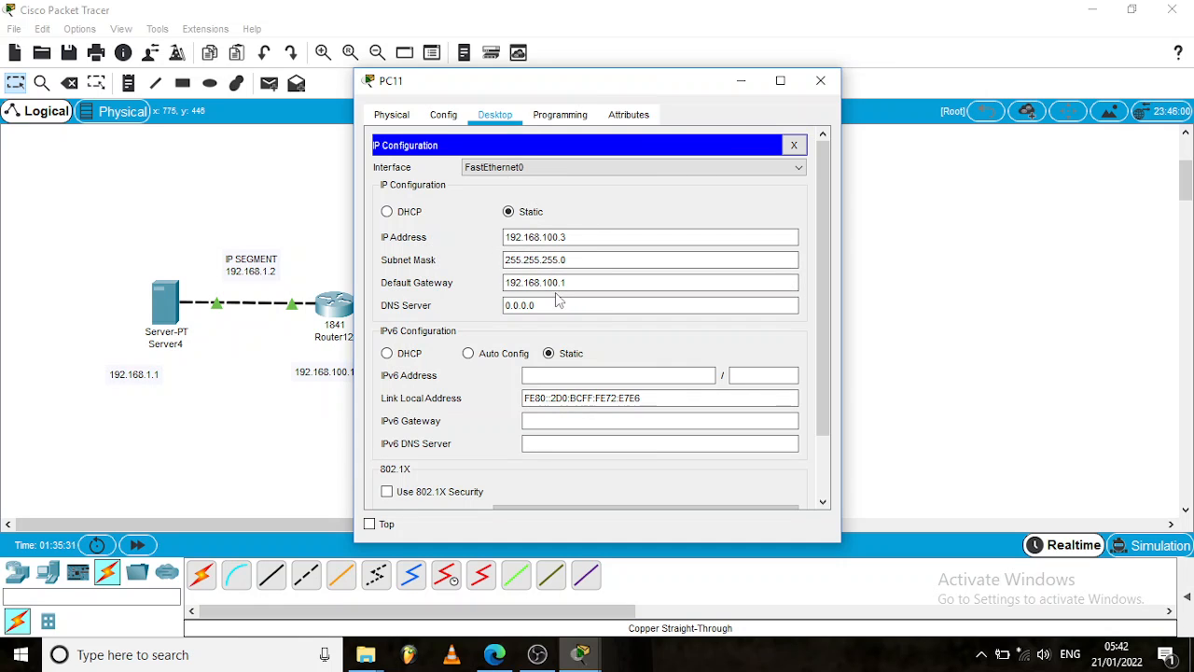
pyautogui.click(820, 80)
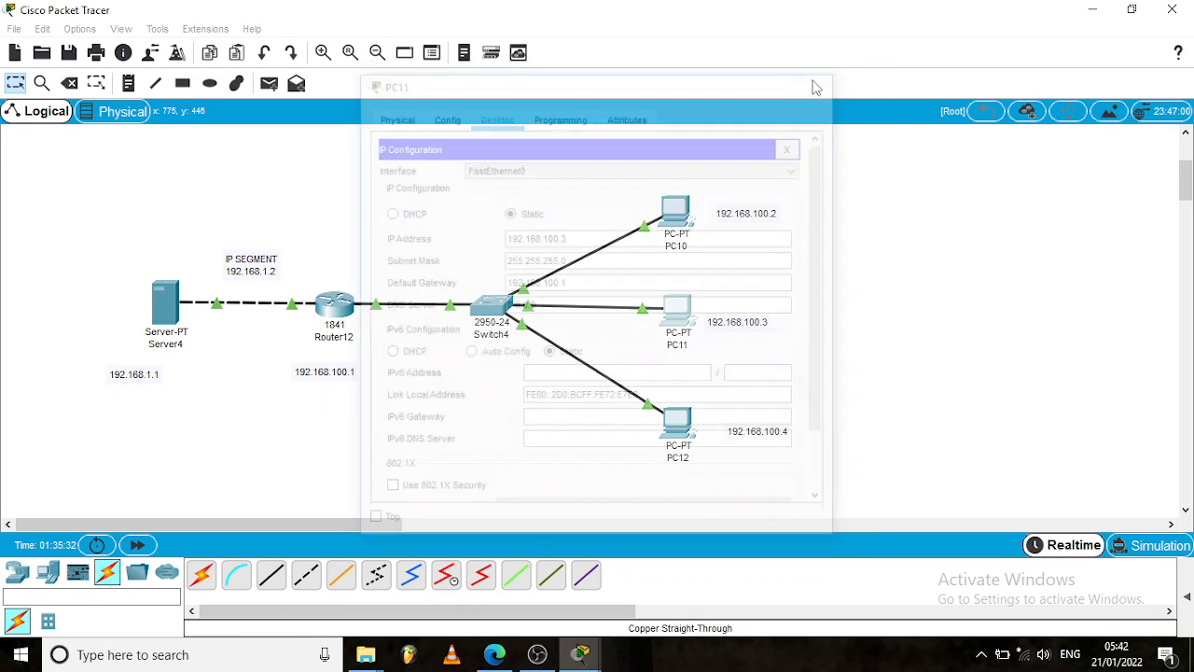
# - Ping the server at 192.168.1.1 from PC11's command prompt and close the PC's window
pyautogui.click(680, 319)
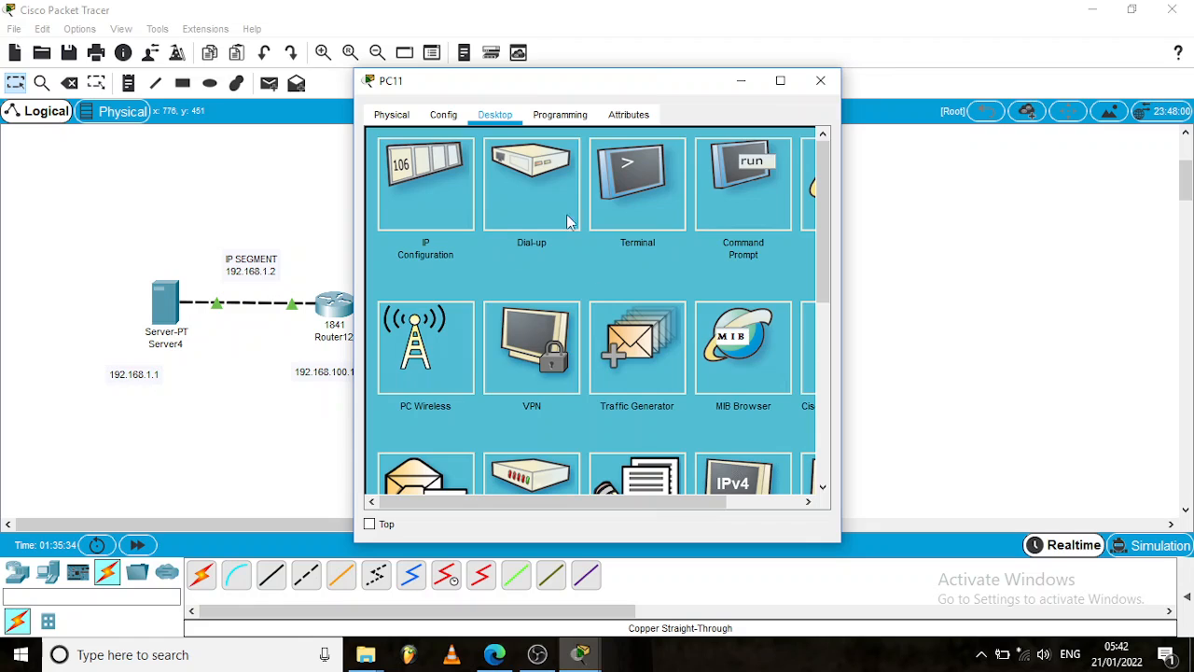
pyautogui.click(730, 184)
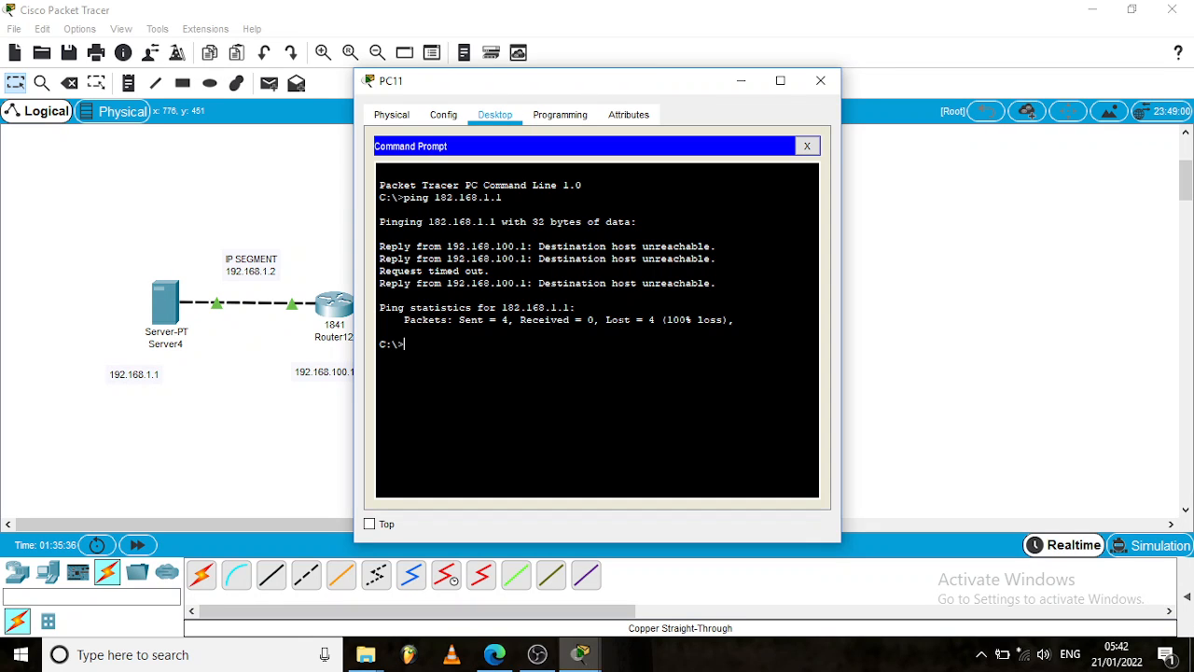
pyautogui.write('ping 192.168.1.1')
pyautogui.press('Return')
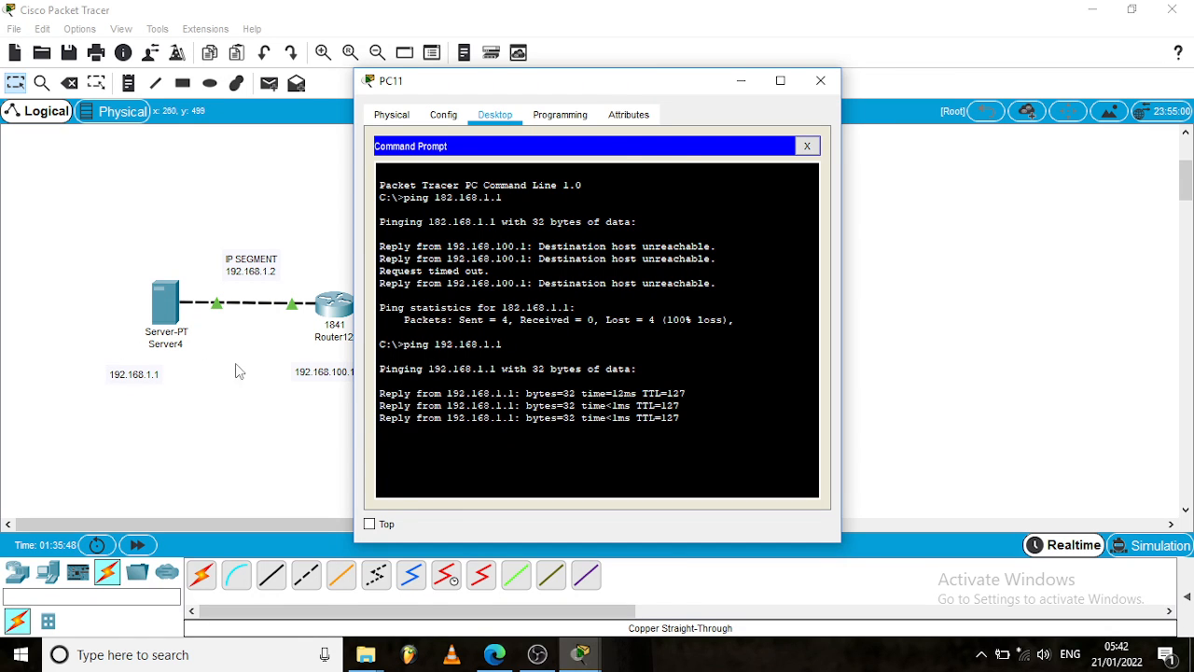
pyautogui.click(820, 81)
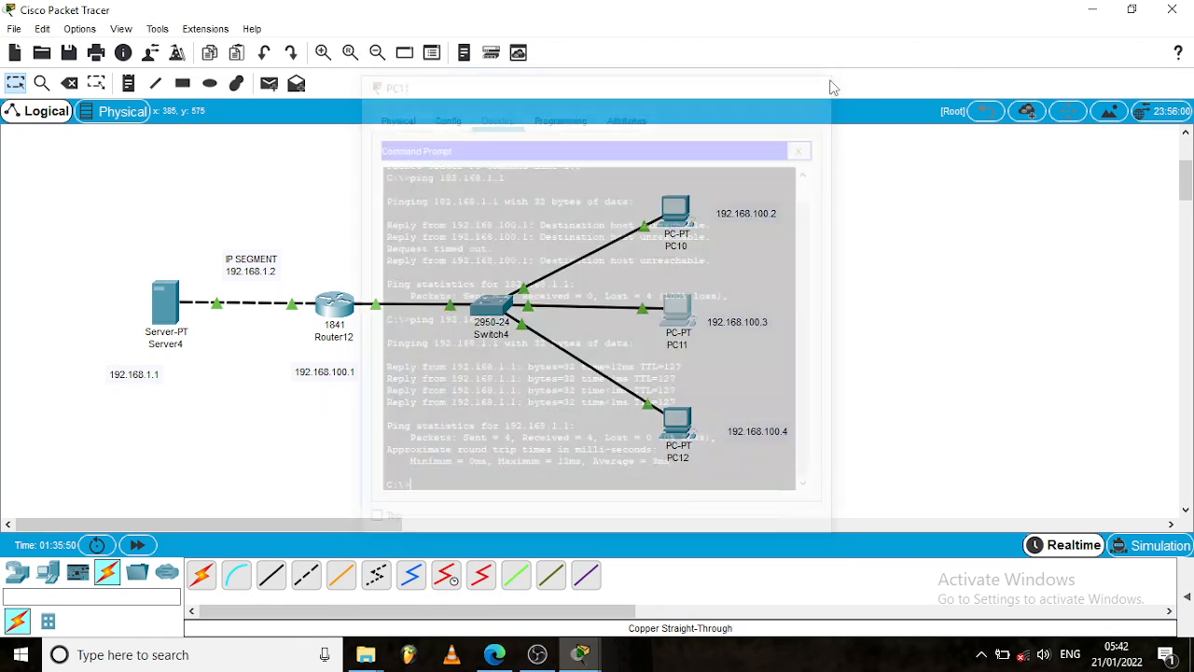
# - Ping the server at 192.168.1.1 from PC12's command prompt, and close both the PC12 and PC10 windows
pyautogui.click(674, 419)
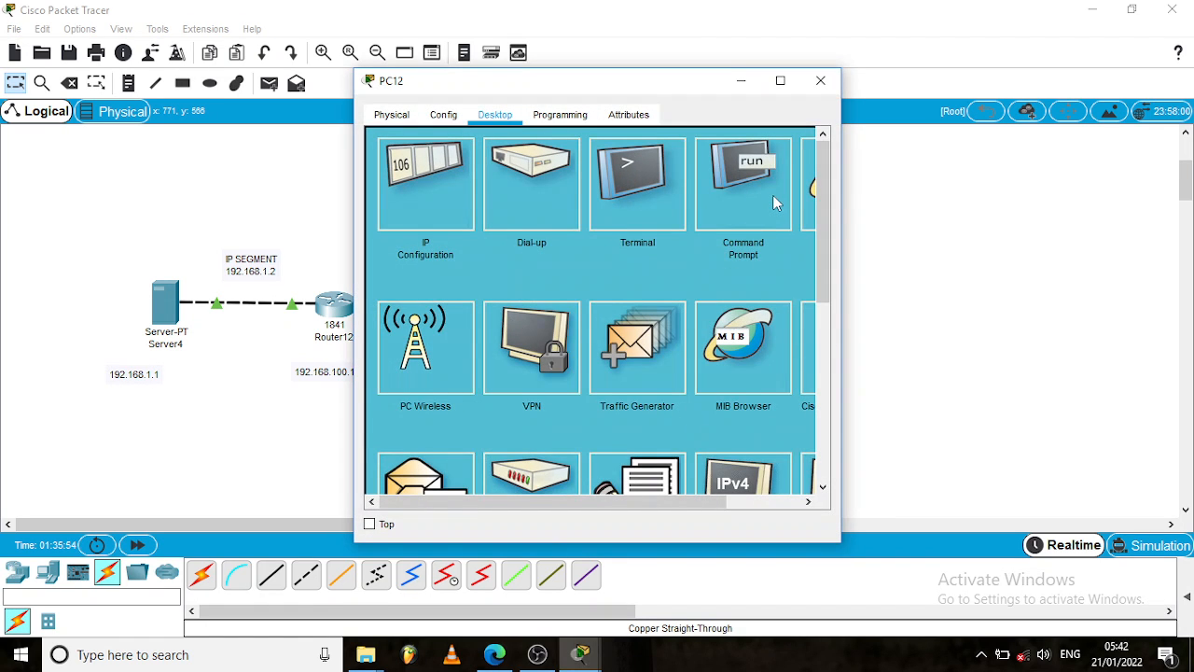
pyautogui.click(741, 215)
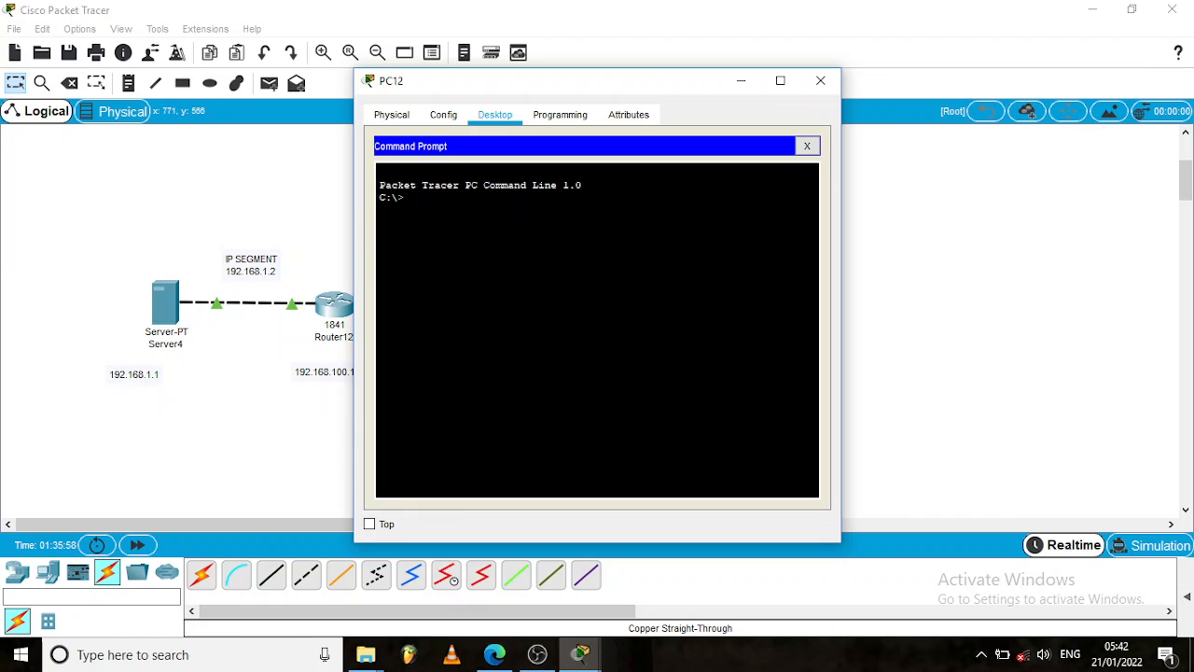
pyautogui.write('ping 192.168.1.1')
pyautogui.press('Return')
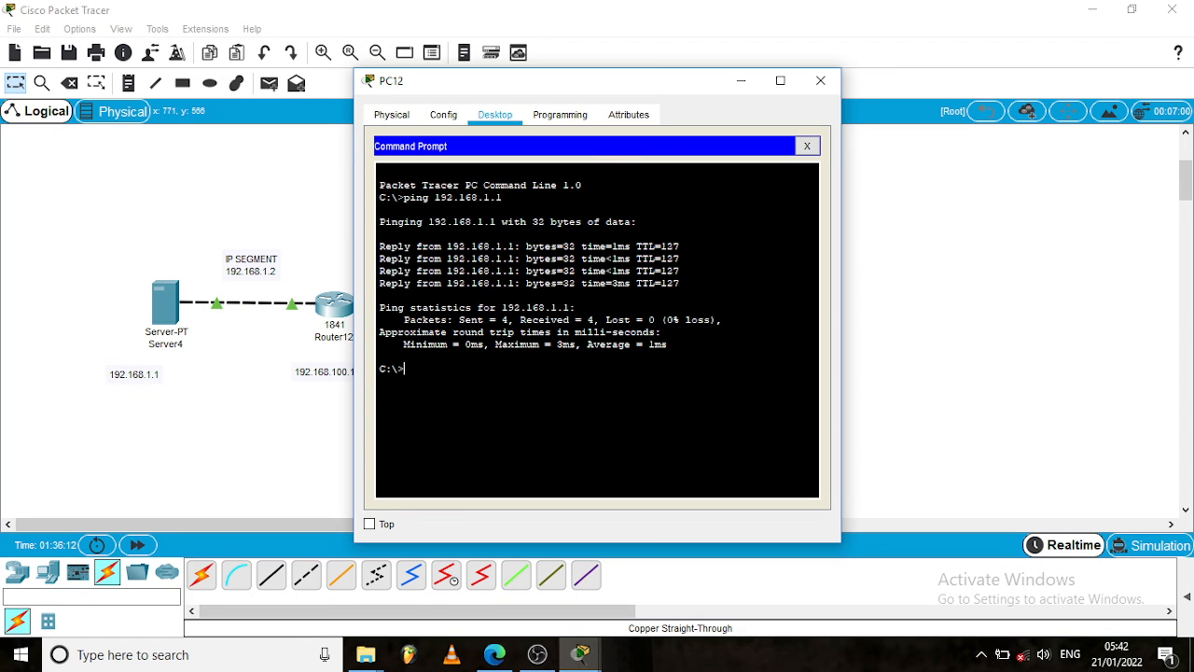
pyautogui.click(821, 80)
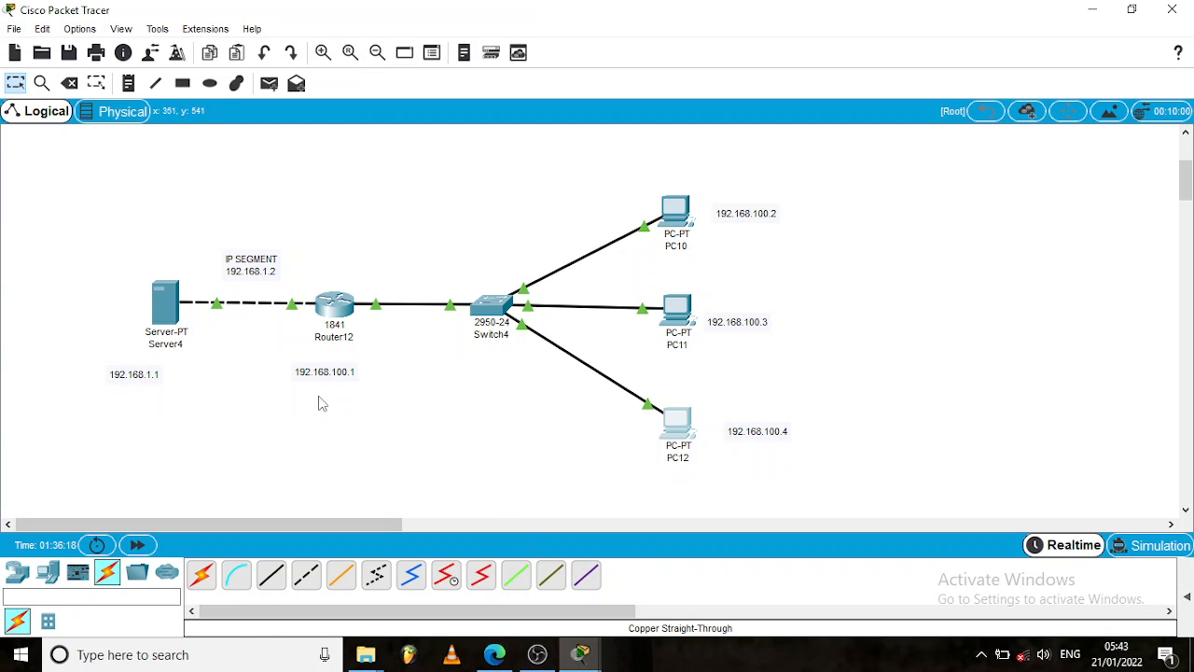
pyautogui.moveTo(580, 651)
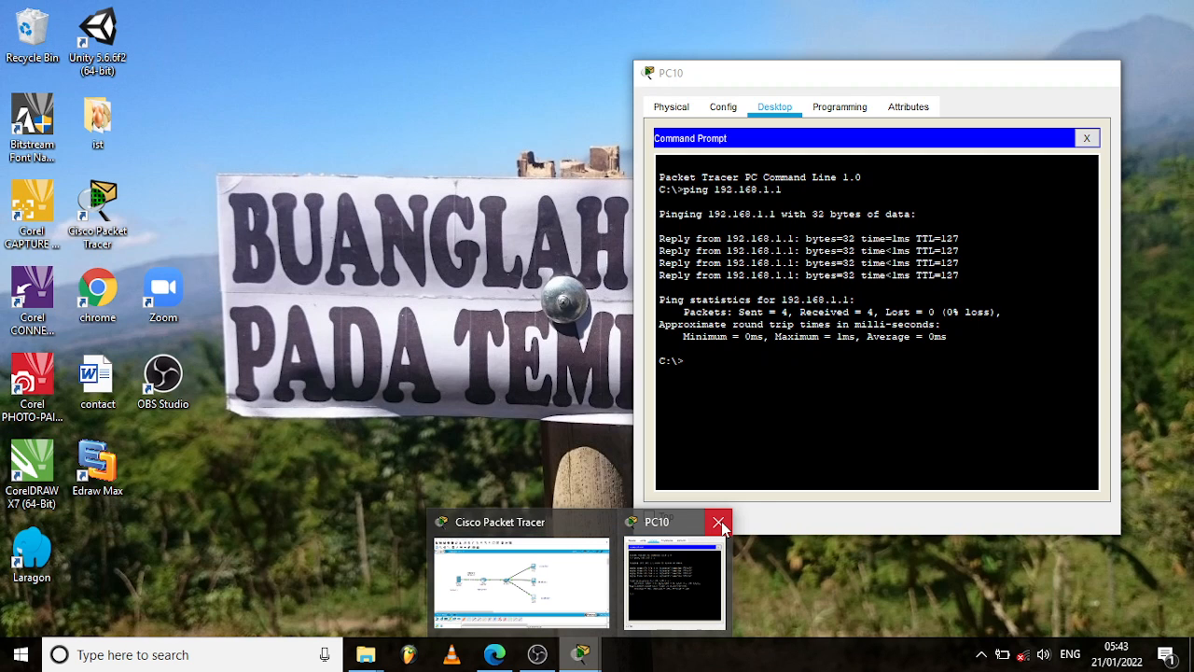
pyautogui.click(718, 521)
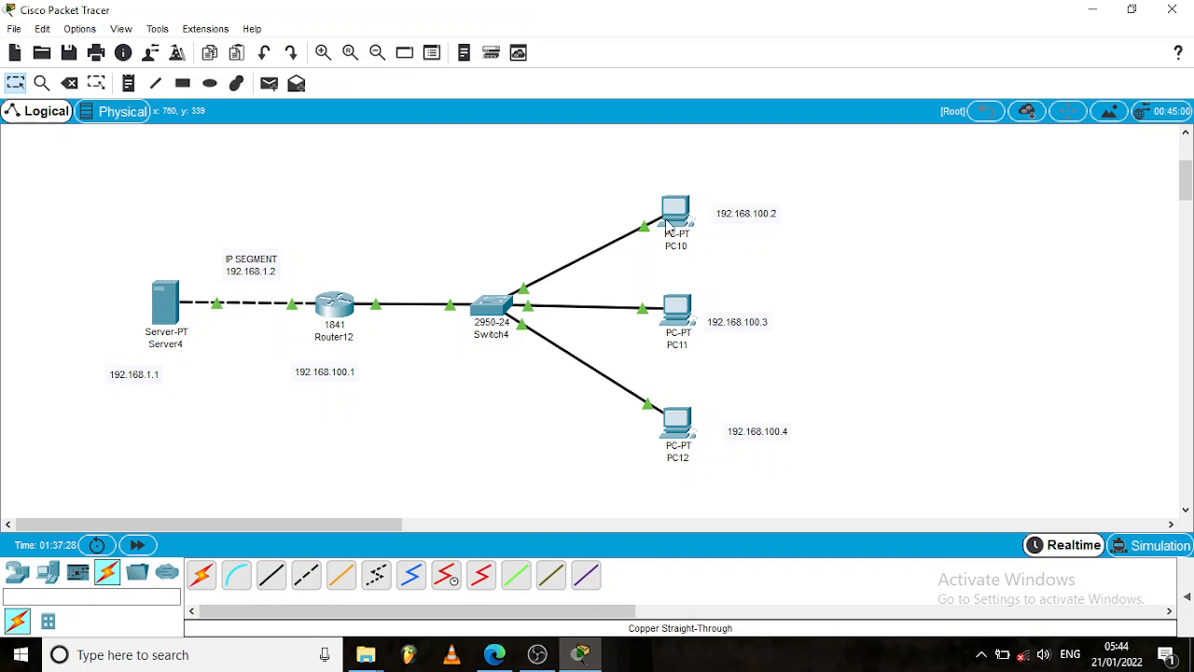
# - Review the port and IP address summaries of PC10 and Router12 in the network diagram
pyautogui.moveTo(668, 229)
pyautogui.moveTo(352, 344)
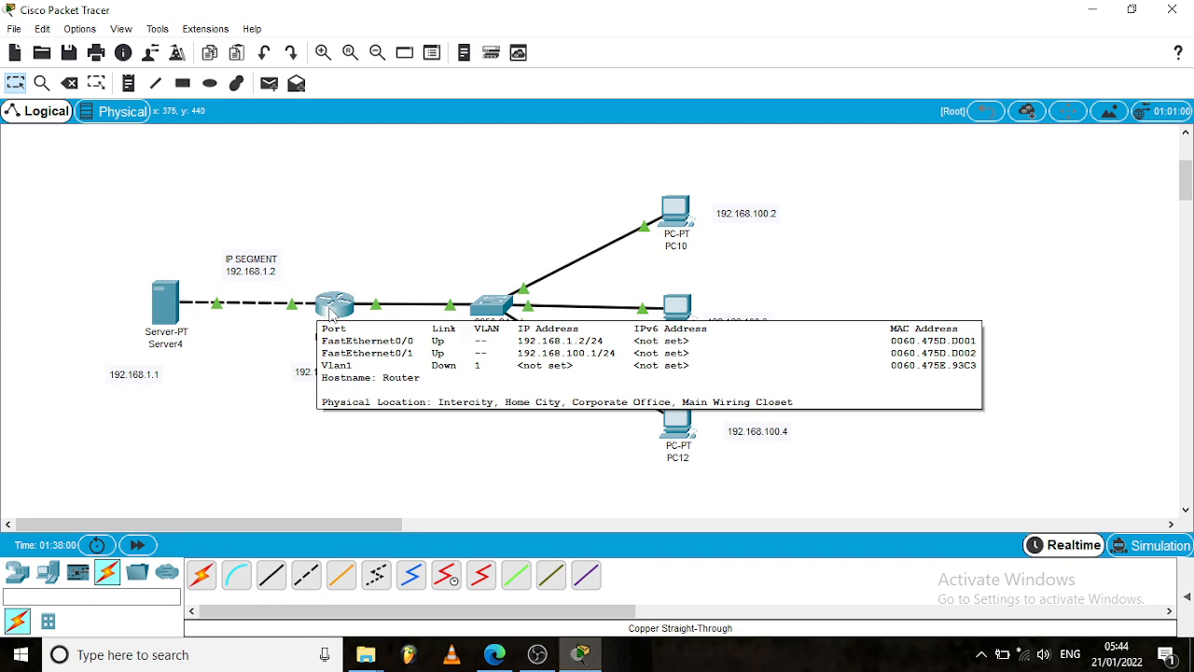
# - Open Router12's command line interface, looking through its physical, configuration and attributes views as well
pyautogui.click(326, 310)
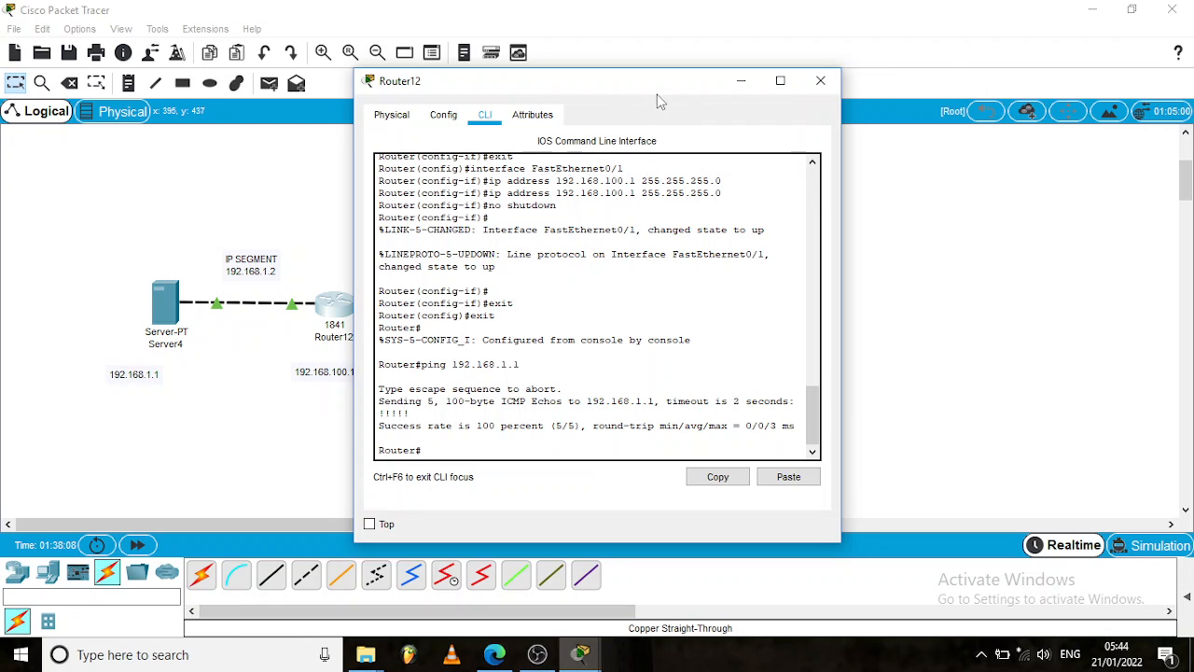
pyautogui.moveTo(684, 88); pyautogui.dragTo(444, 99)
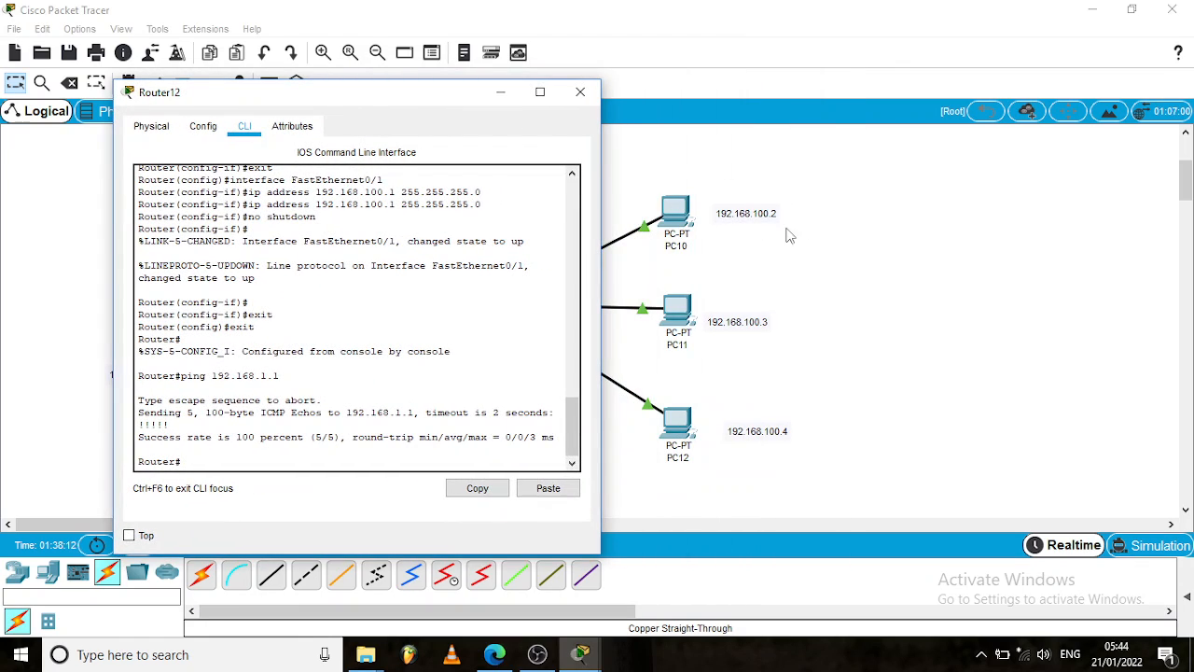
pyautogui.moveTo(444, 100); pyautogui.dragTo(1046, 77)
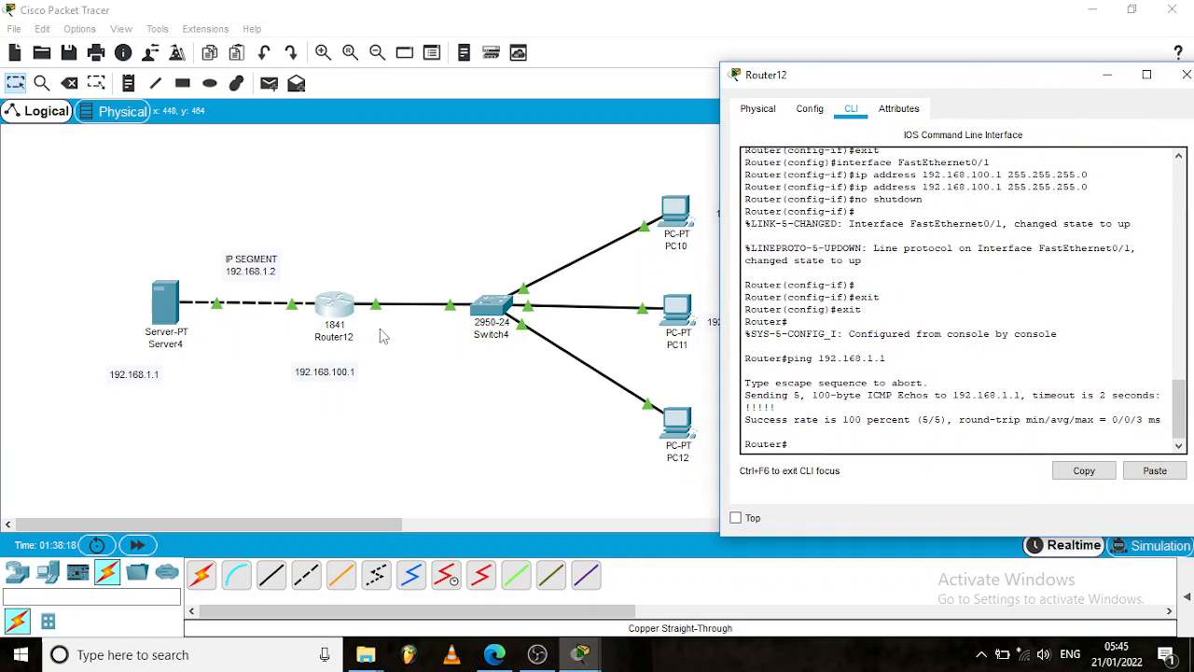
pyautogui.click(758, 109)
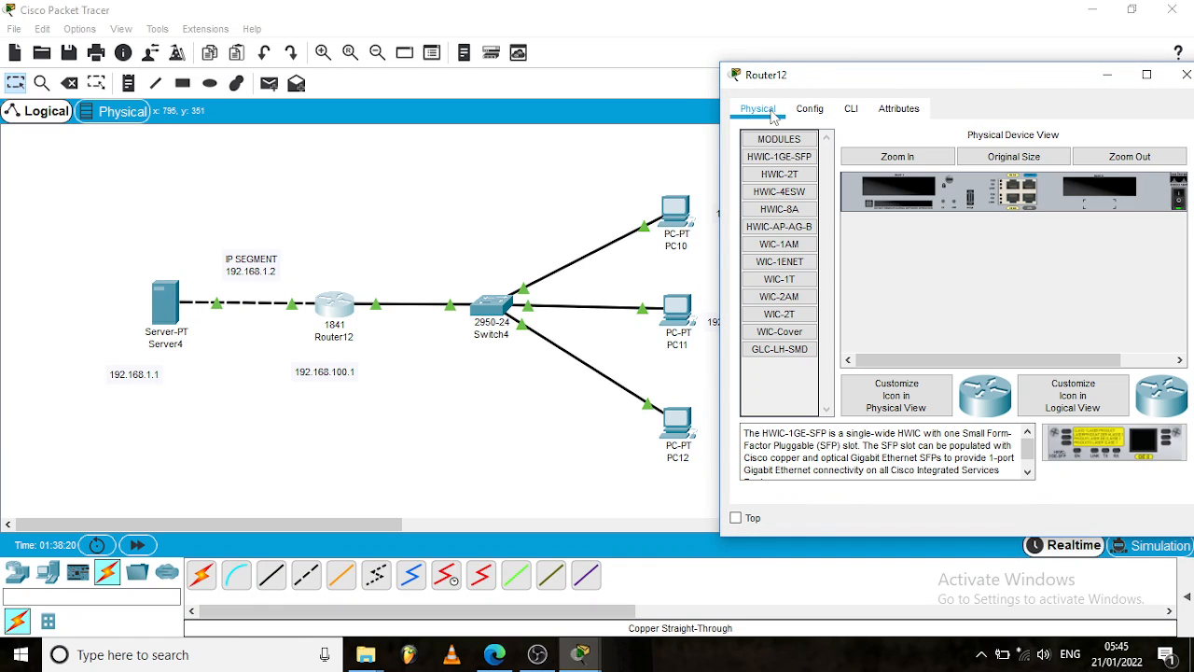
pyautogui.click(810, 109)
pyautogui.click(850, 109)
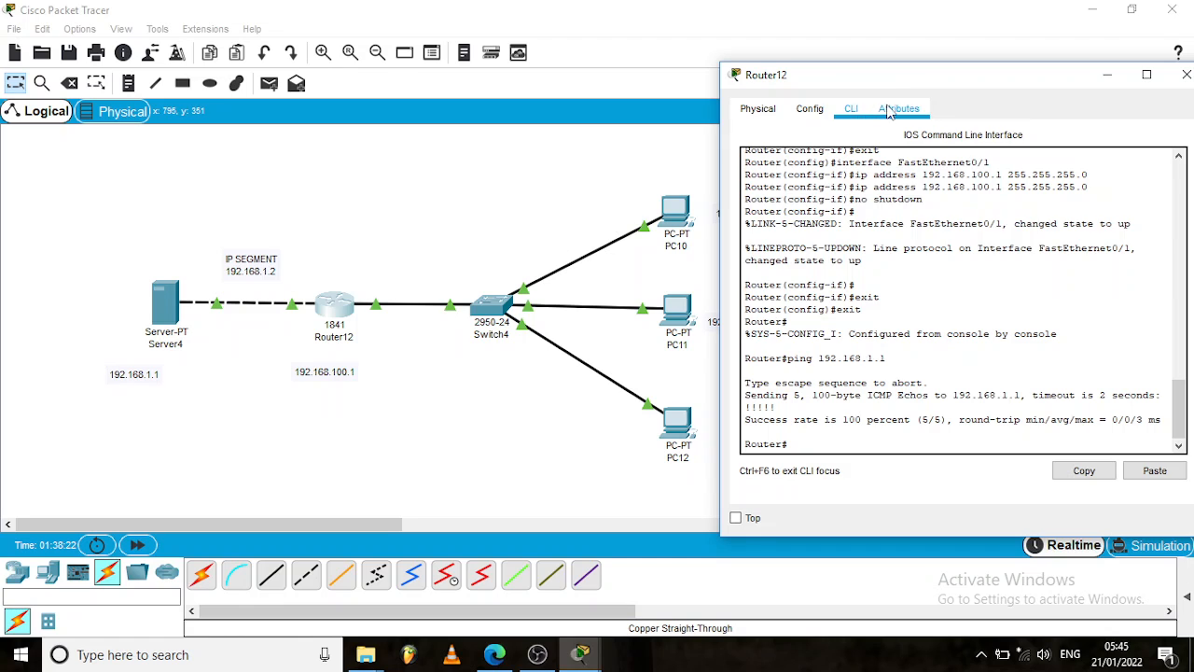
pyautogui.click(886, 109)
pyautogui.click(813, 109)
pyautogui.click(850, 109)
# - Exit Router12's console session and start it again at the user prompt, doing this twice
pyautogui.write('exit')
pyautogui.press('Return')
pyautogui.press('Return')
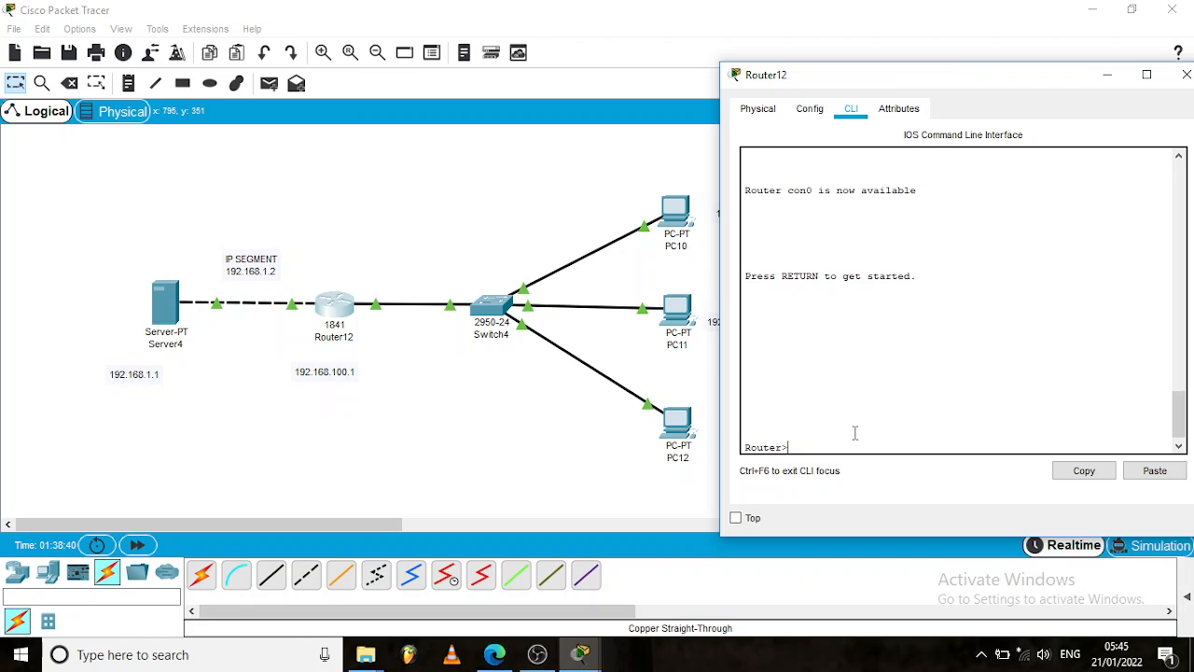
pyautogui.write('exit')
pyautogui.press('Return')
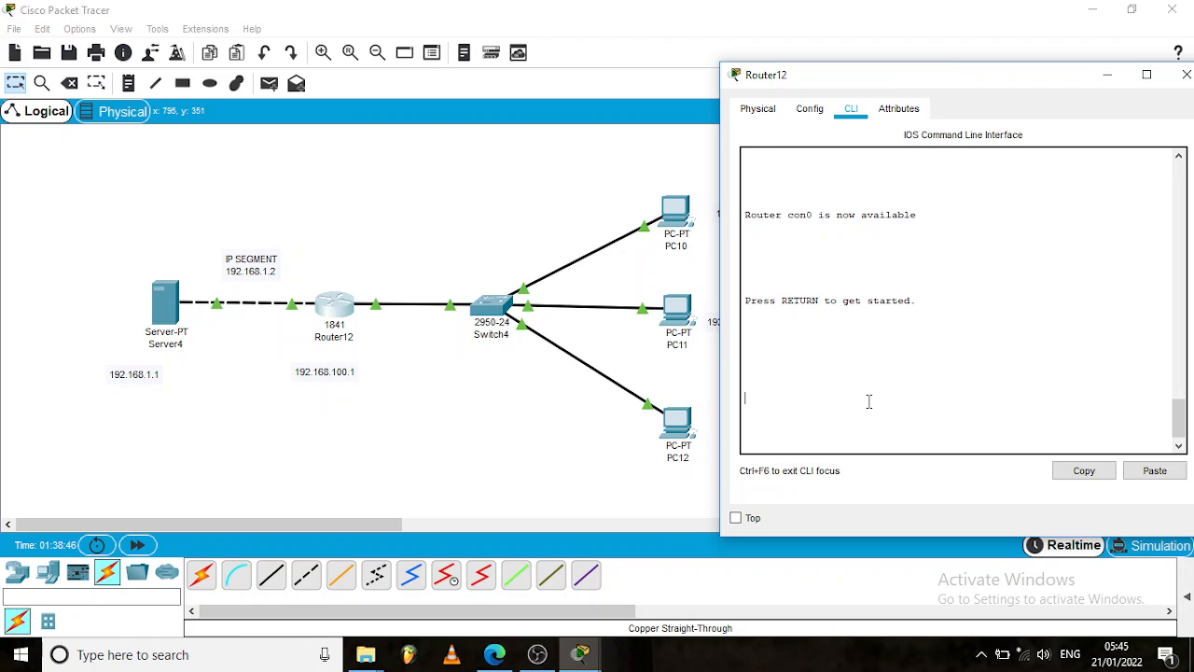
pyautogui.press('Return')
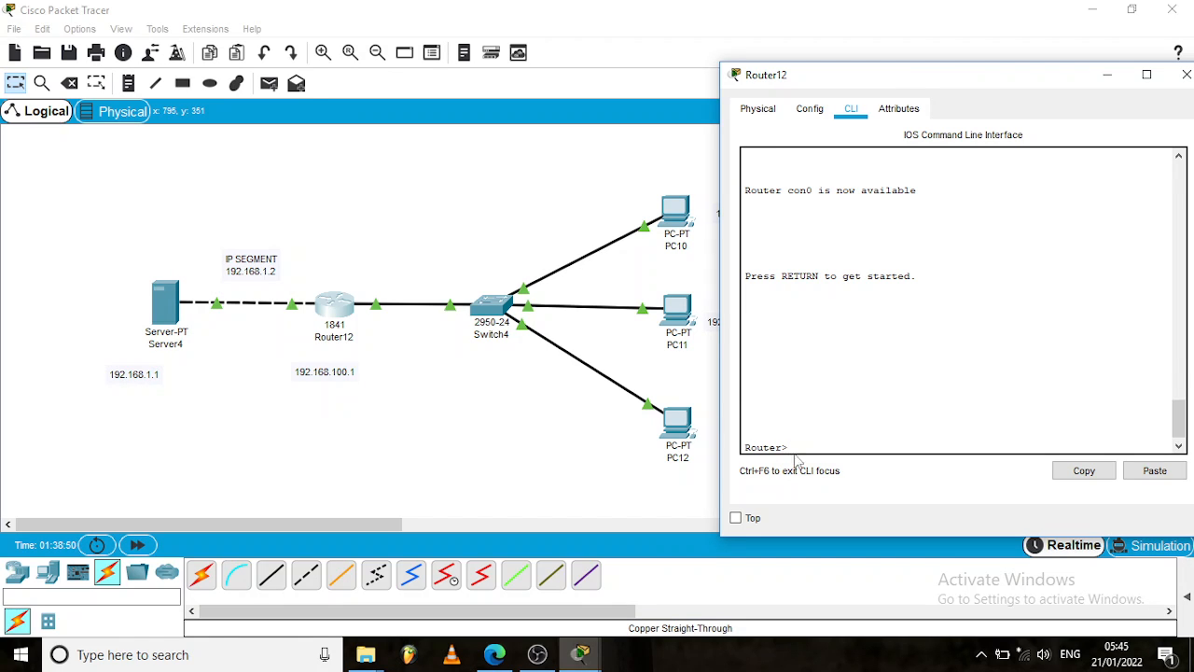
# - Enter privileged mode with the short command en, and exit back to a fresh user prompt
pyautogui.moveTo(798, 446); pyautogui.dragTo(740, 447)
pyautogui.click(880, 444)
pyautogui.press('Return')
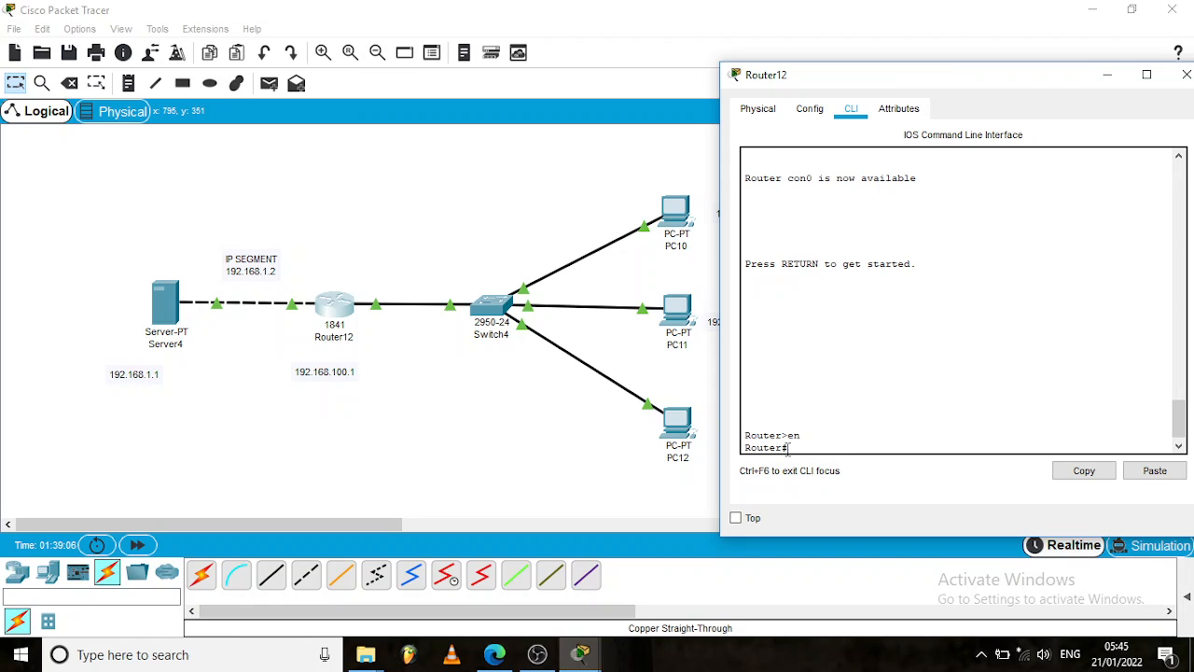
pyautogui.moveTo(788, 448); pyautogui.dragTo(784, 449)
pyautogui.click(784, 450)
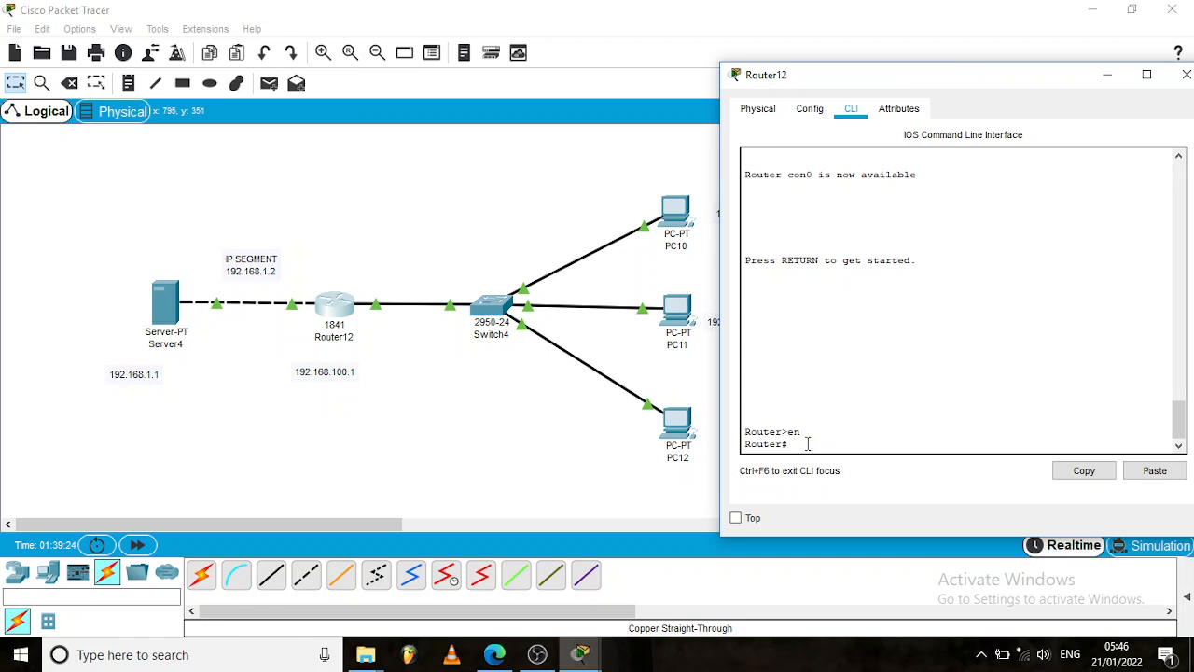
pyautogui.write('xit')
pyautogui.press('Return')
pyautogui.press('Return')
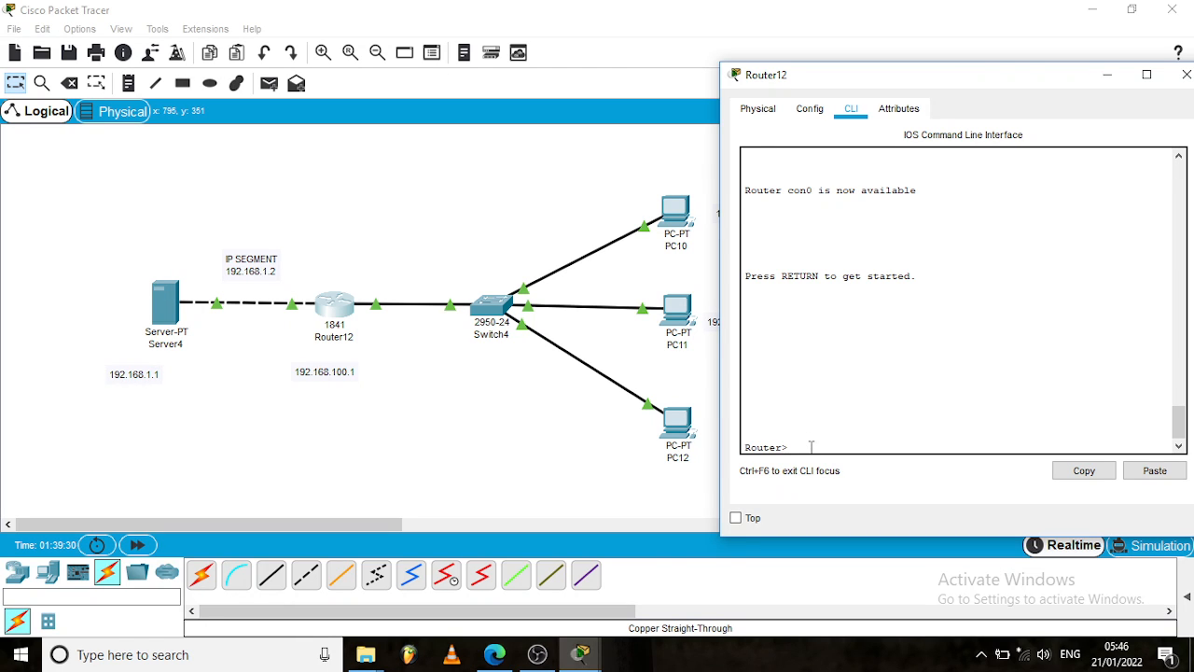
# - Enter privileged mode with the full enable command, and exit back to a fresh user prompt
pyautogui.write('enable')
pyautogui.press('Return')
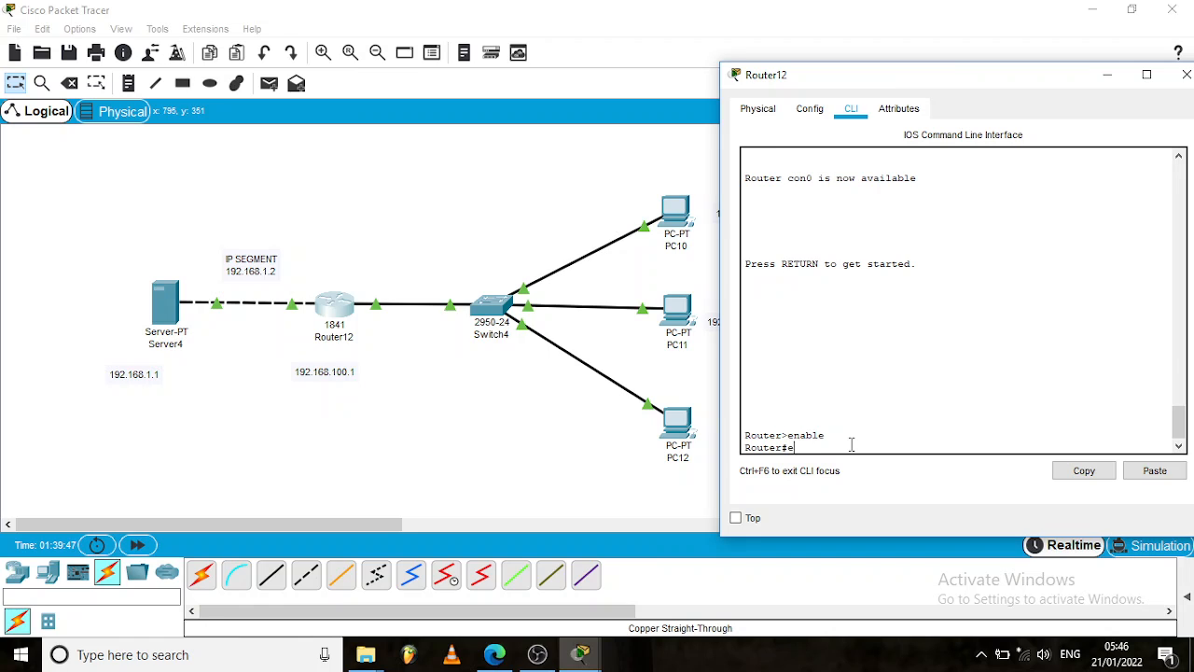
pyautogui.write('it')
pyautogui.press('Return')
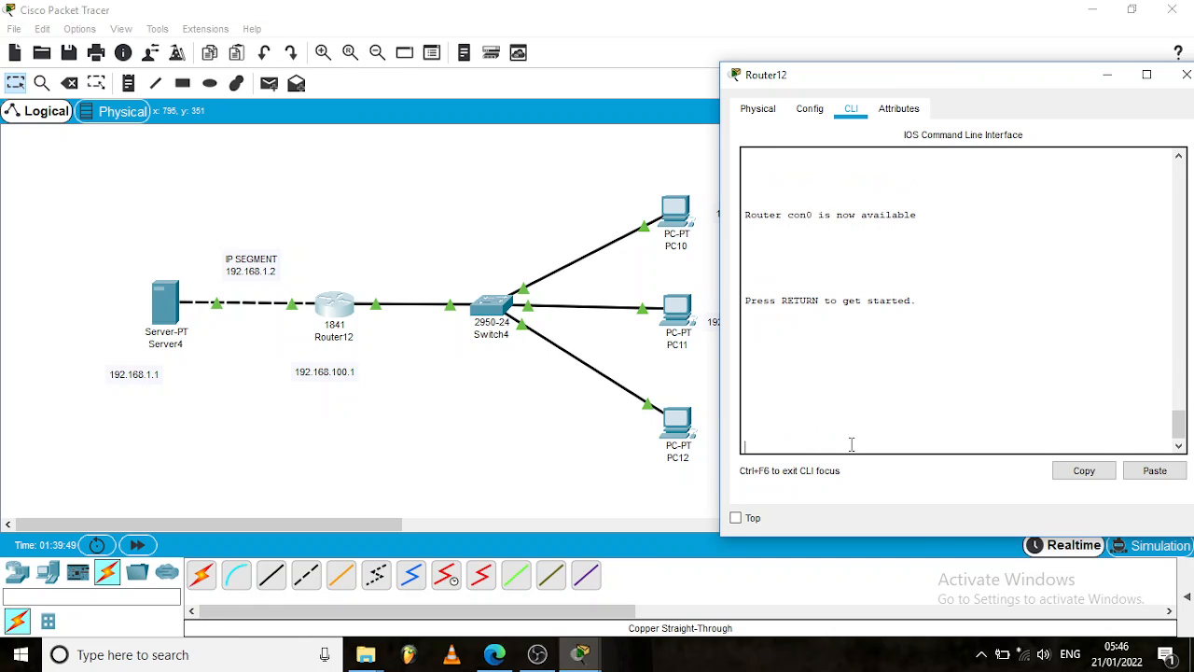
pyautogui.press('Return')
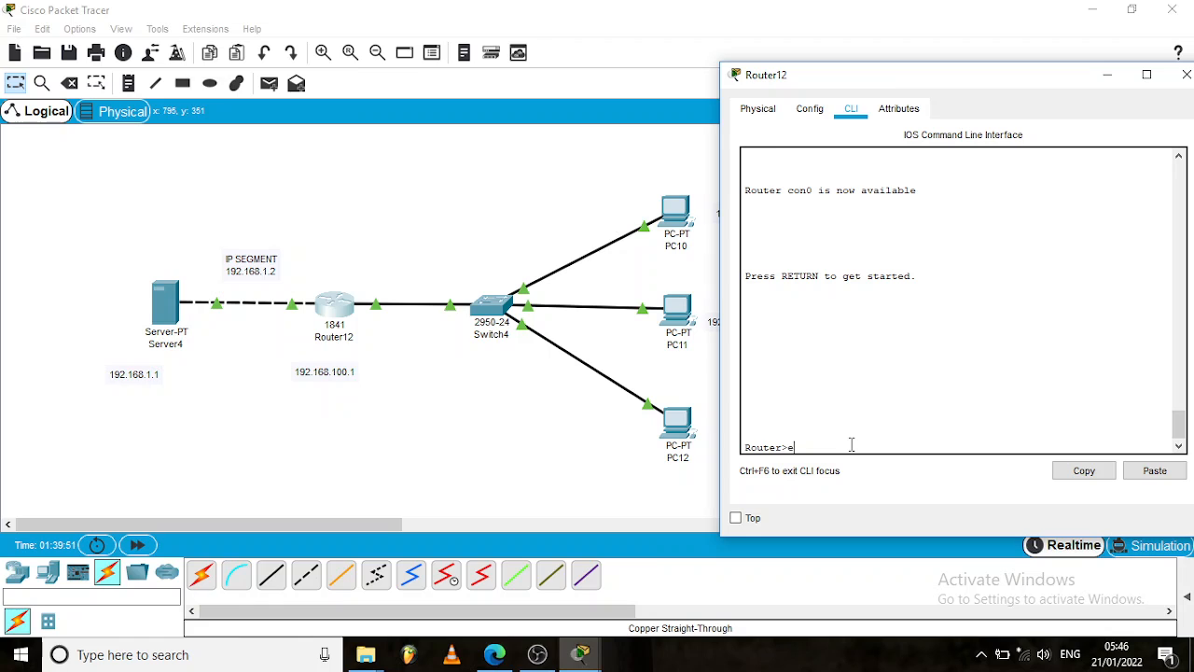
# - Enter privileged mode with en and start global configuration with conf, answering terminal as the configuration source
pyautogui.write('en')
pyautogui.press('Return')
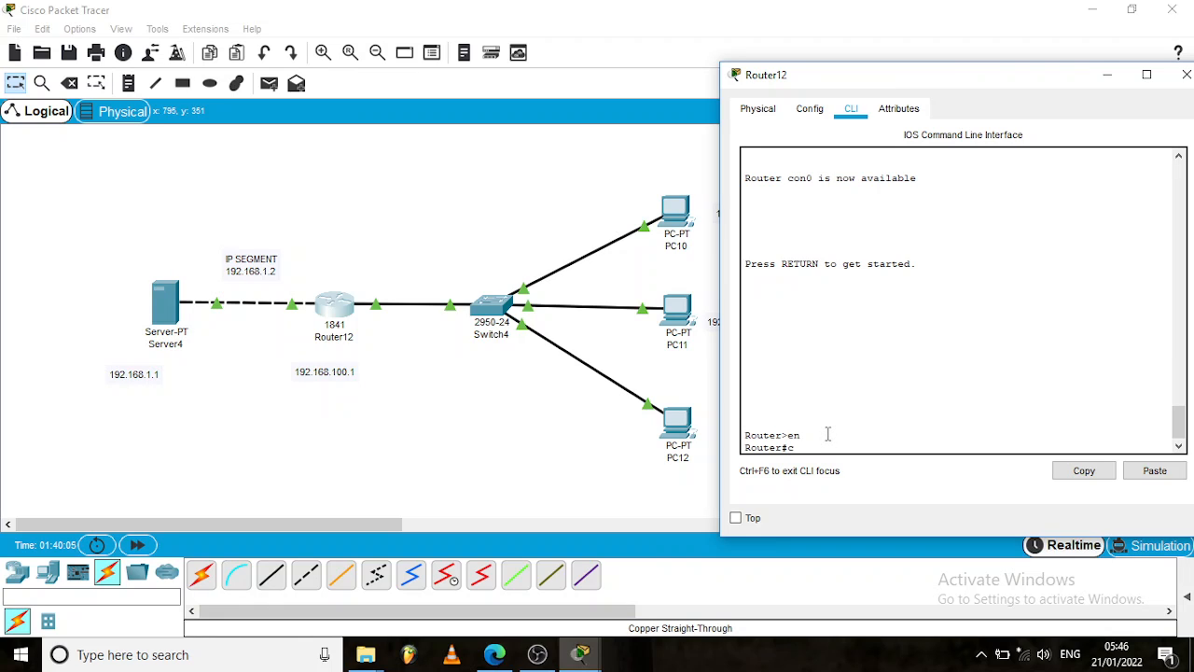
pyautogui.write('onf')
pyautogui.press('Return')
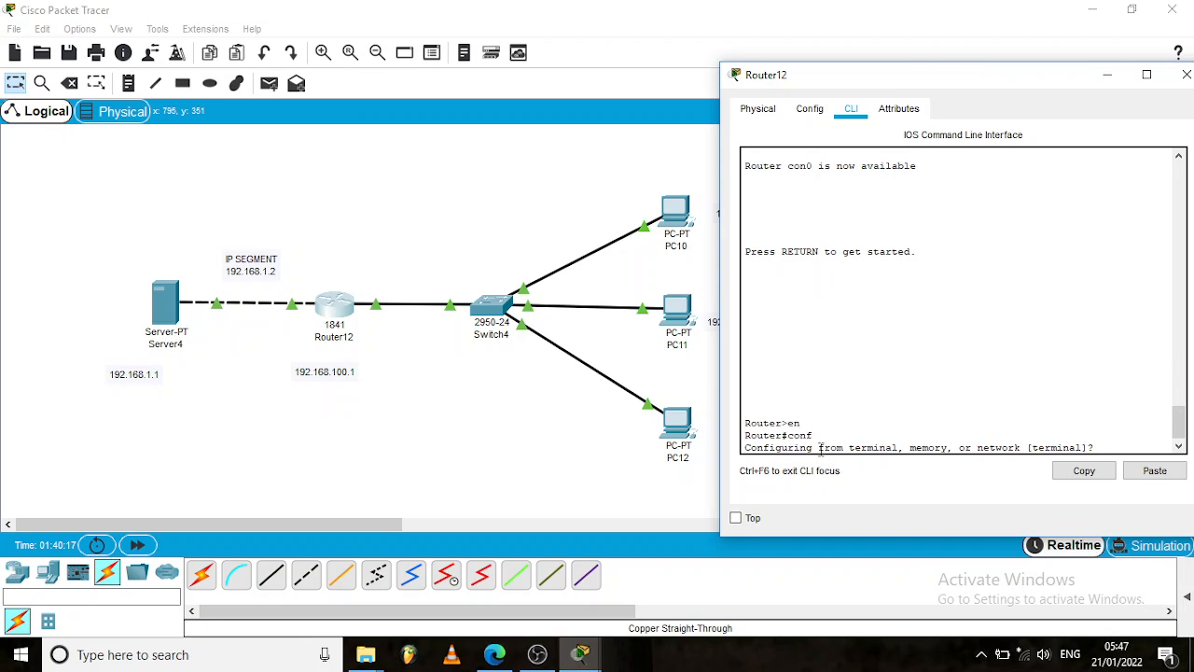
pyautogui.moveTo(849, 448); pyautogui.dragTo(1021, 448)
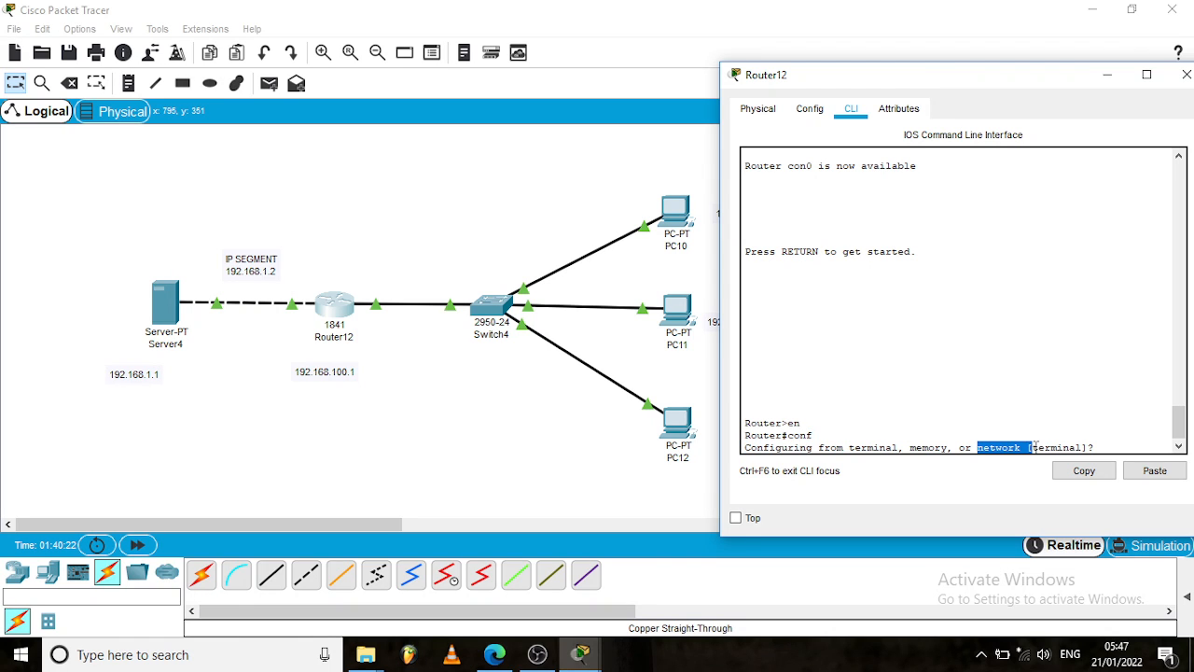
pyautogui.click(1113, 449)
pyautogui.write('ter')
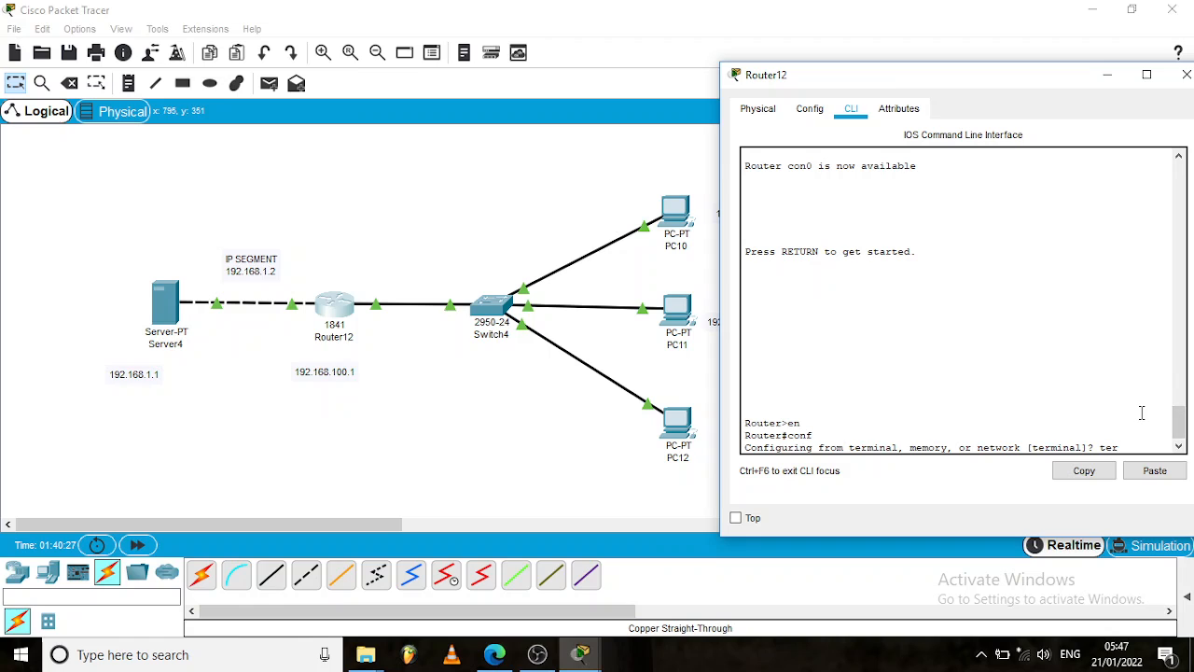
pyautogui.write('minal')
pyautogui.press('Return')
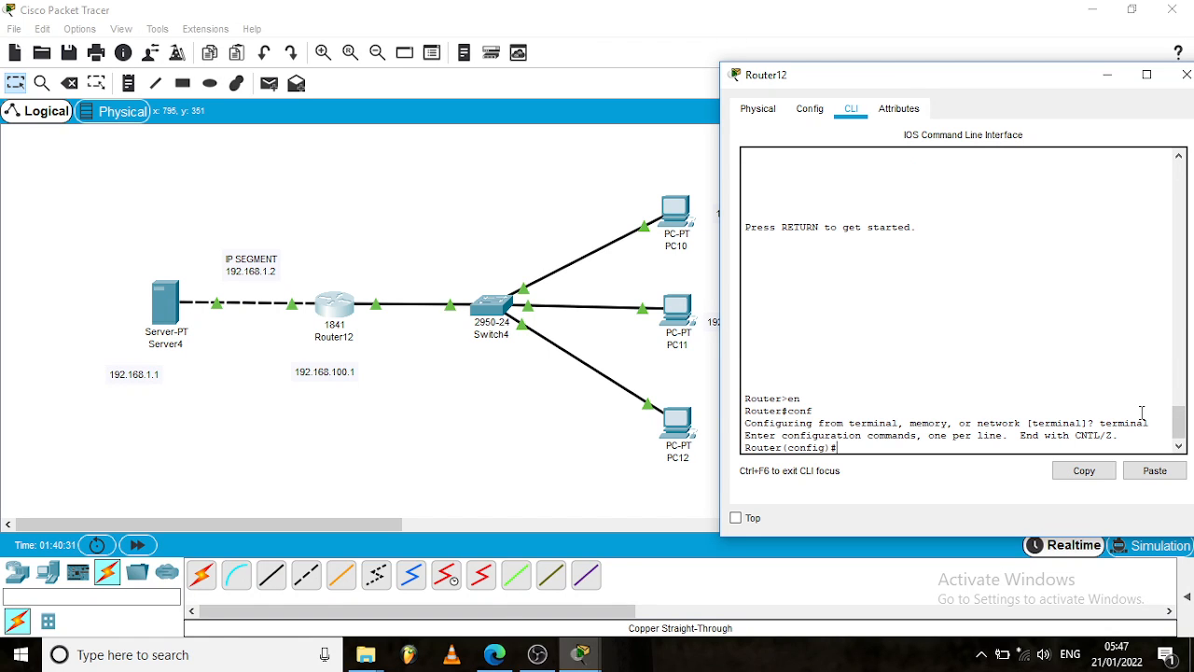
# - Exit global configuration mode and return to the privileged prompt
pyautogui.moveTo(747, 450); pyautogui.dragTo(857, 449)
pyautogui.click(769, 447)
pyautogui.moveTo(746, 449); pyautogui.dragTo(849, 448)
pyautogui.click(793, 449)
pyautogui.click(849, 448)
pyautogui.write('exit')
pyautogui.press('Return')
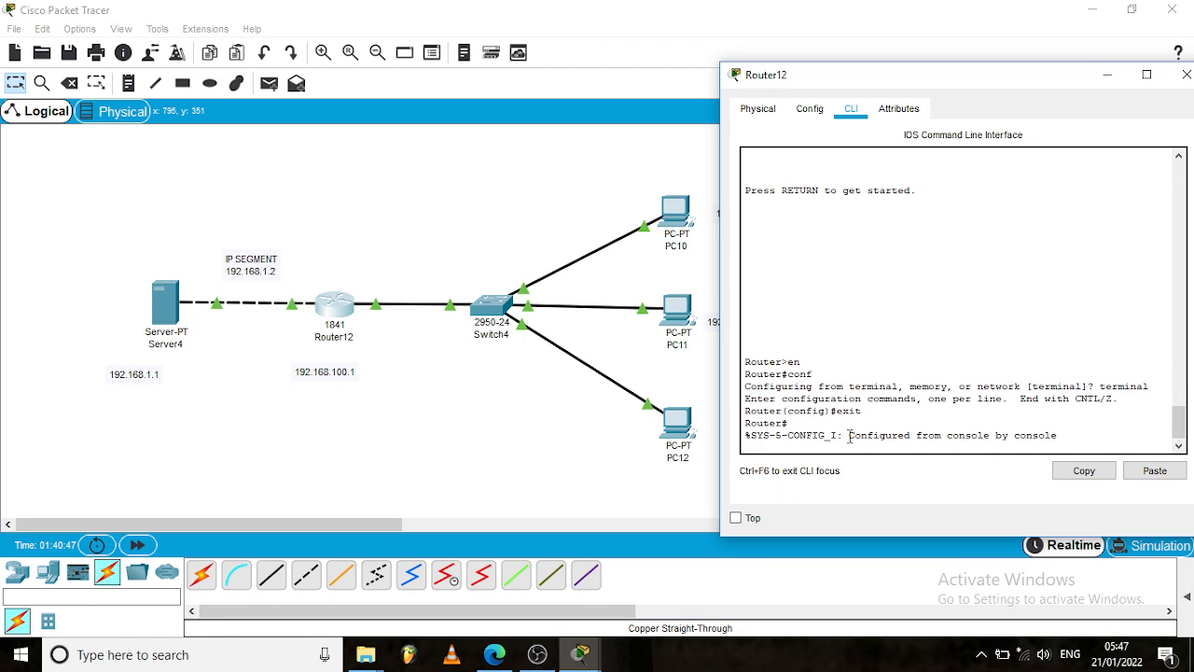
pyautogui.press('Return')
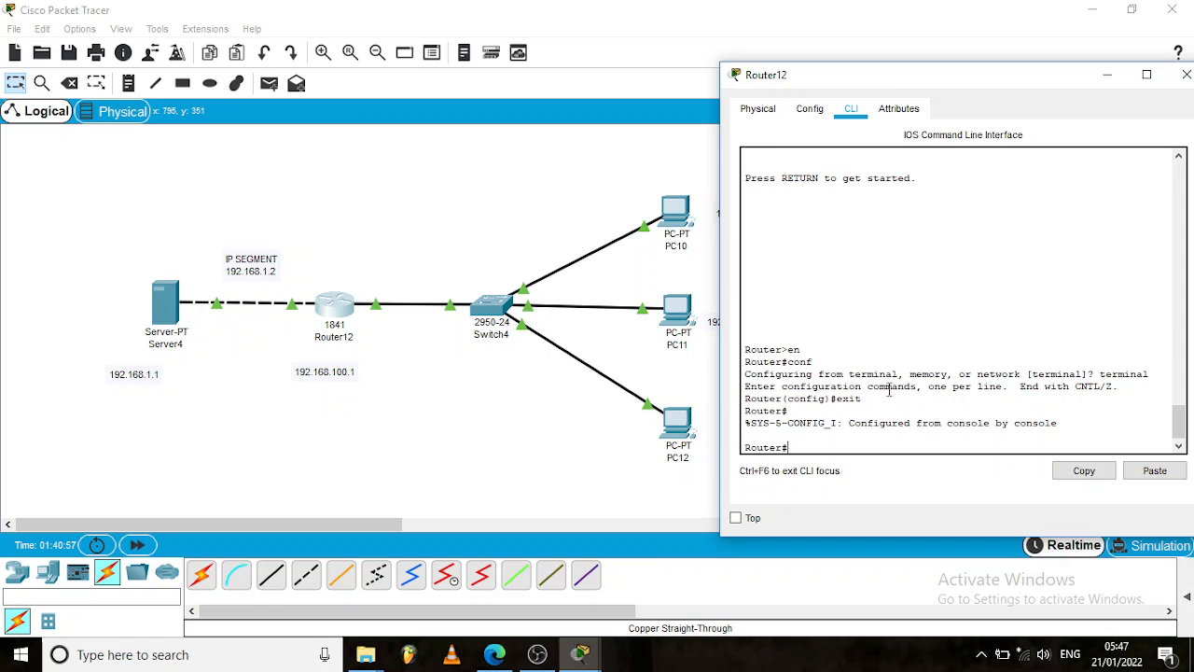
# - Enter global configuration mode directly with conf t
pyautogui.moveTo(1026, 374); pyautogui.dragTo(1082, 374)
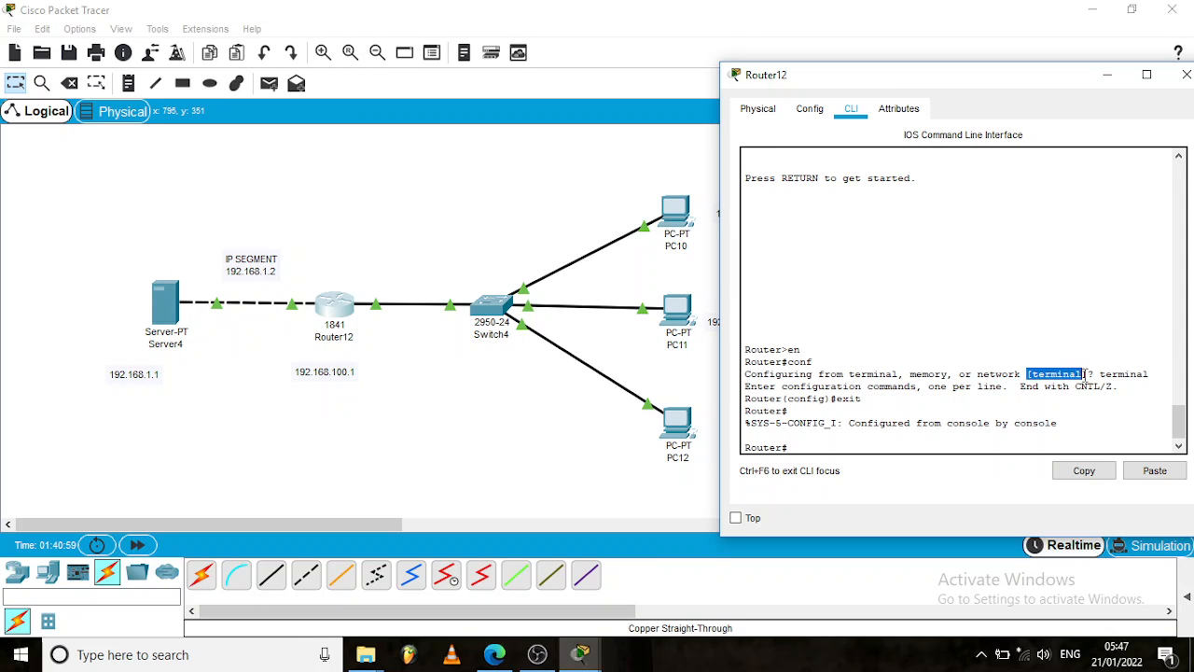
pyautogui.click(979, 419)
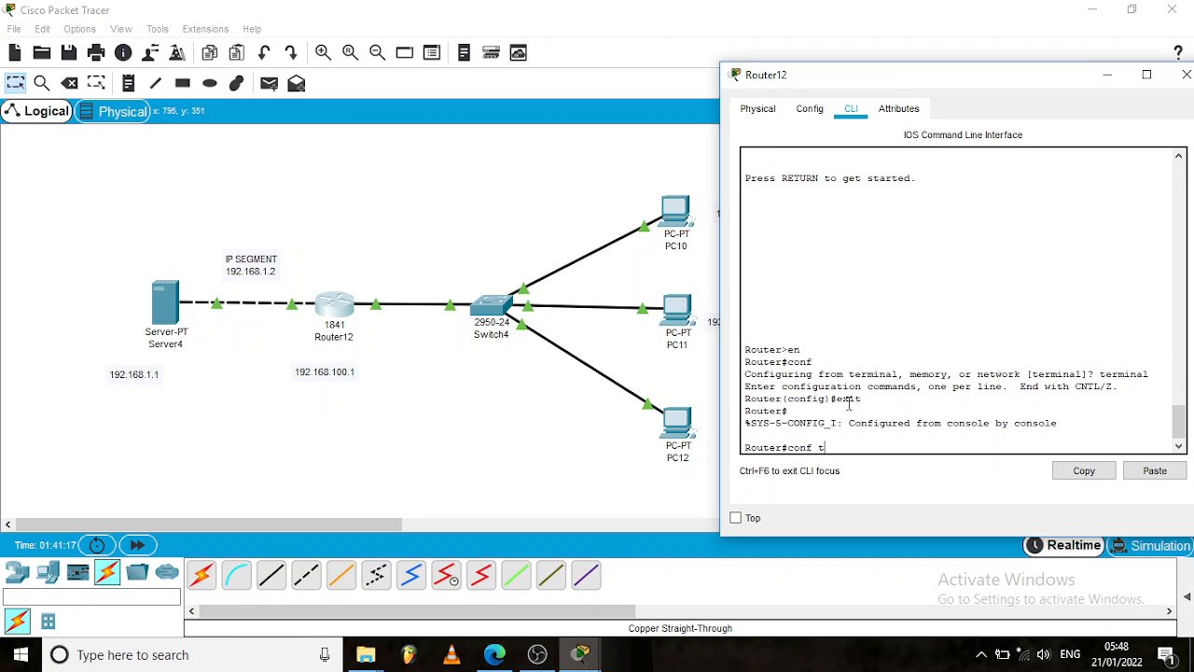
pyautogui.press('Return')
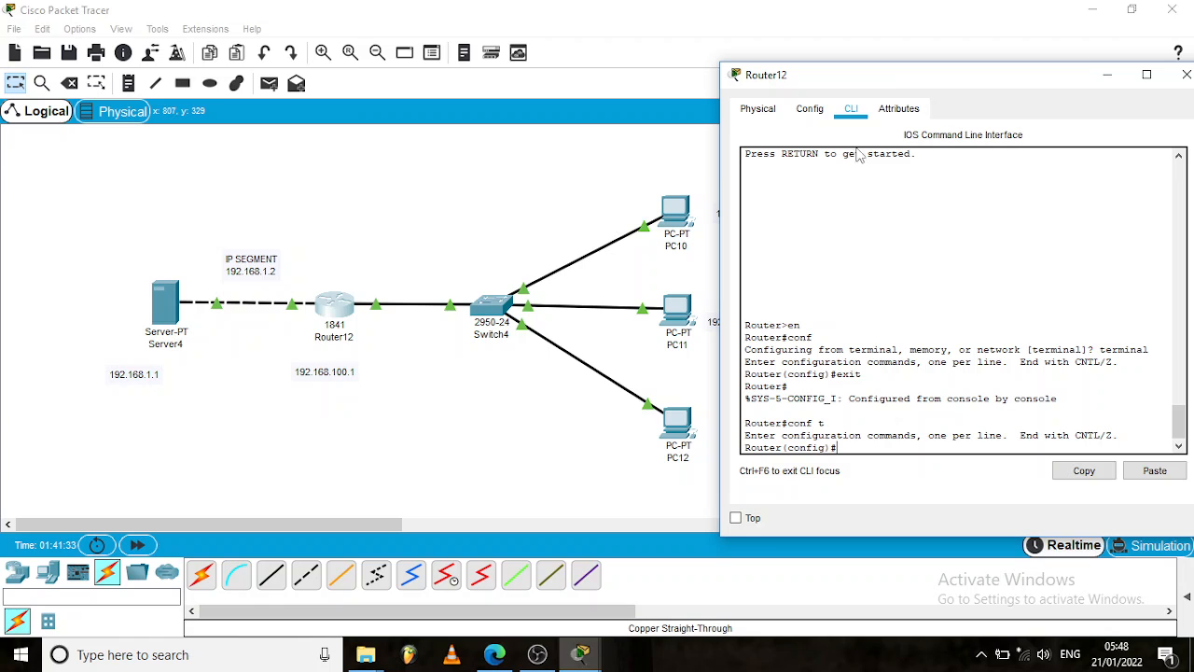
# - Create access-list 1 on Router12 with a rule denying host 192.168.100.2
pyautogui.moveTo(988, 76); pyautogui.dragTo(443, 86)
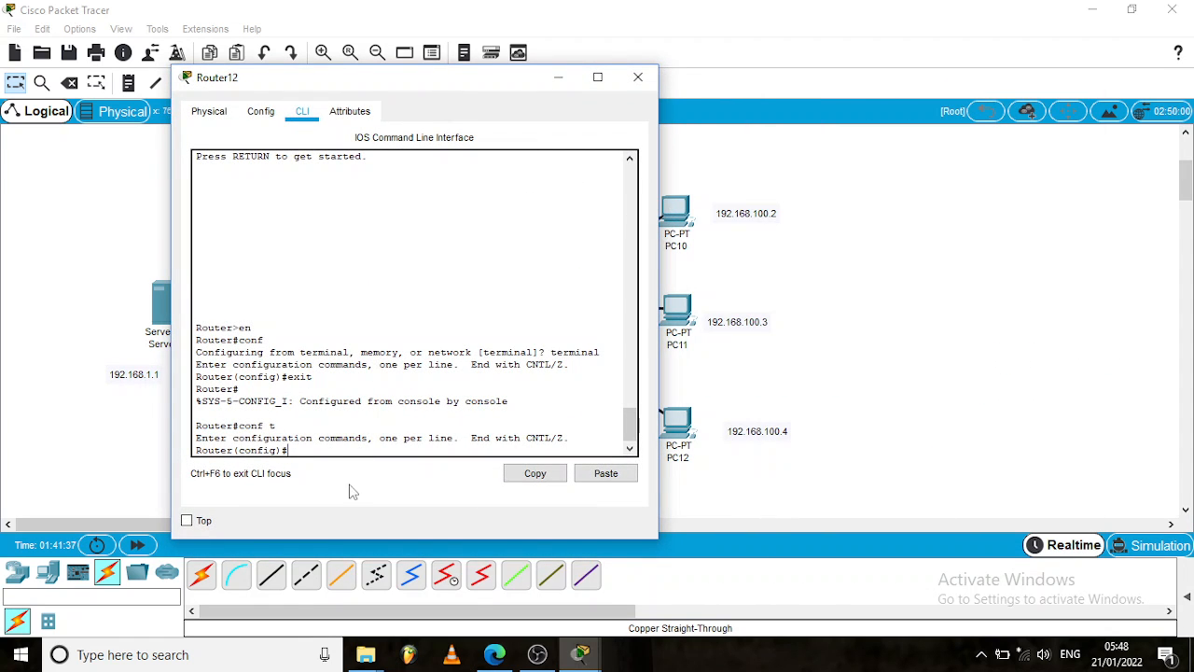
pyautogui.write('access-list 1 deny')
pyautogui.doubleClick(392, 450)
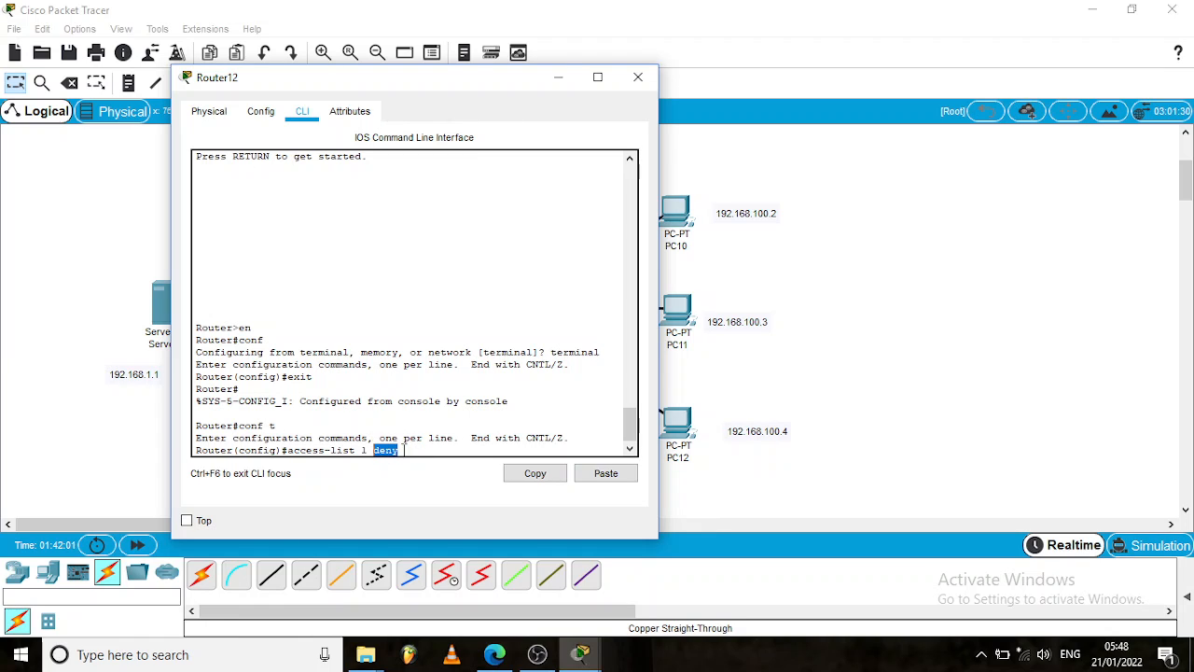
pyautogui.click(407, 449)
pyautogui.write('t')
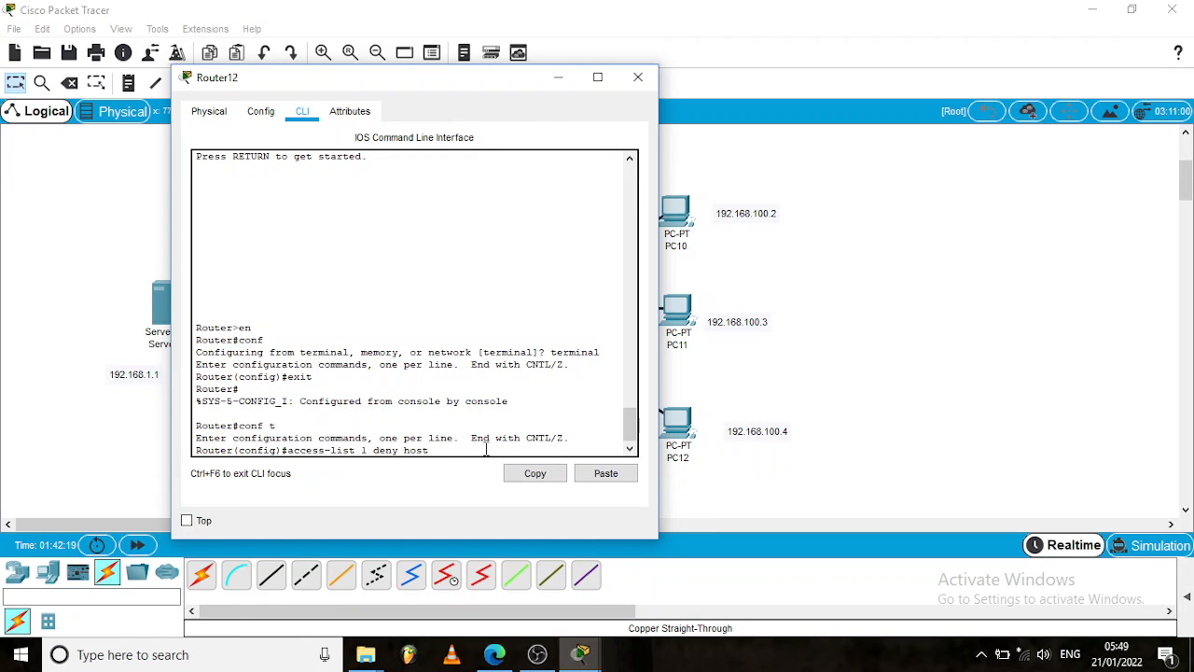
pyautogui.write('192.')
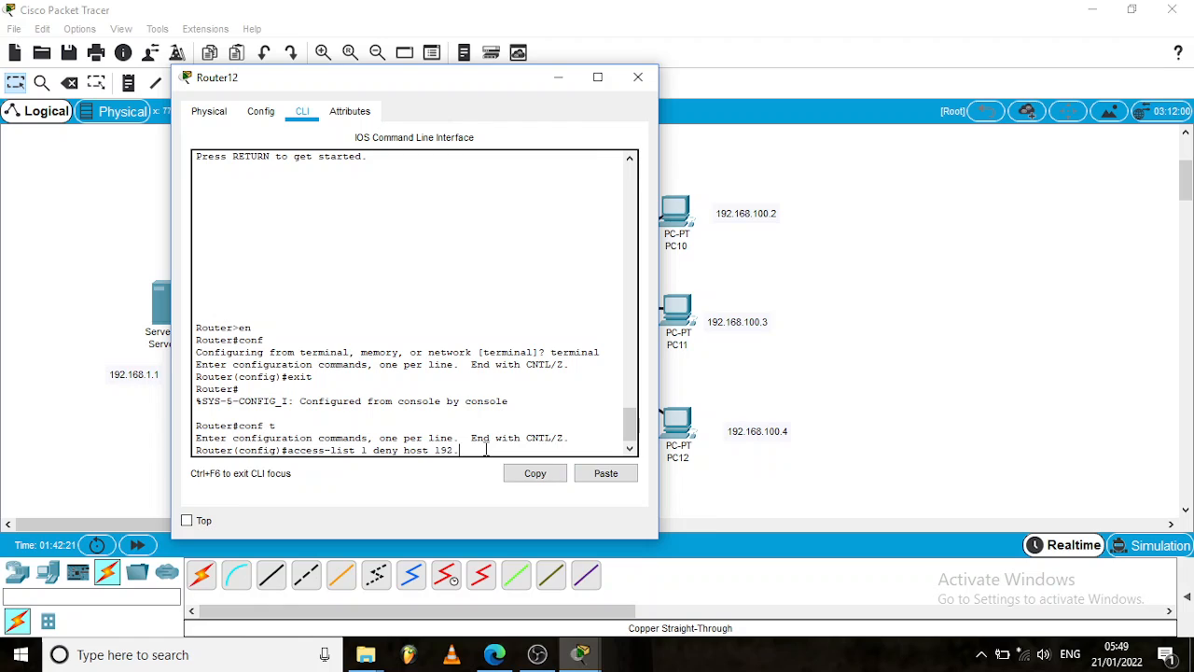
pyautogui.write('168.100.2')
pyautogui.press('Return')
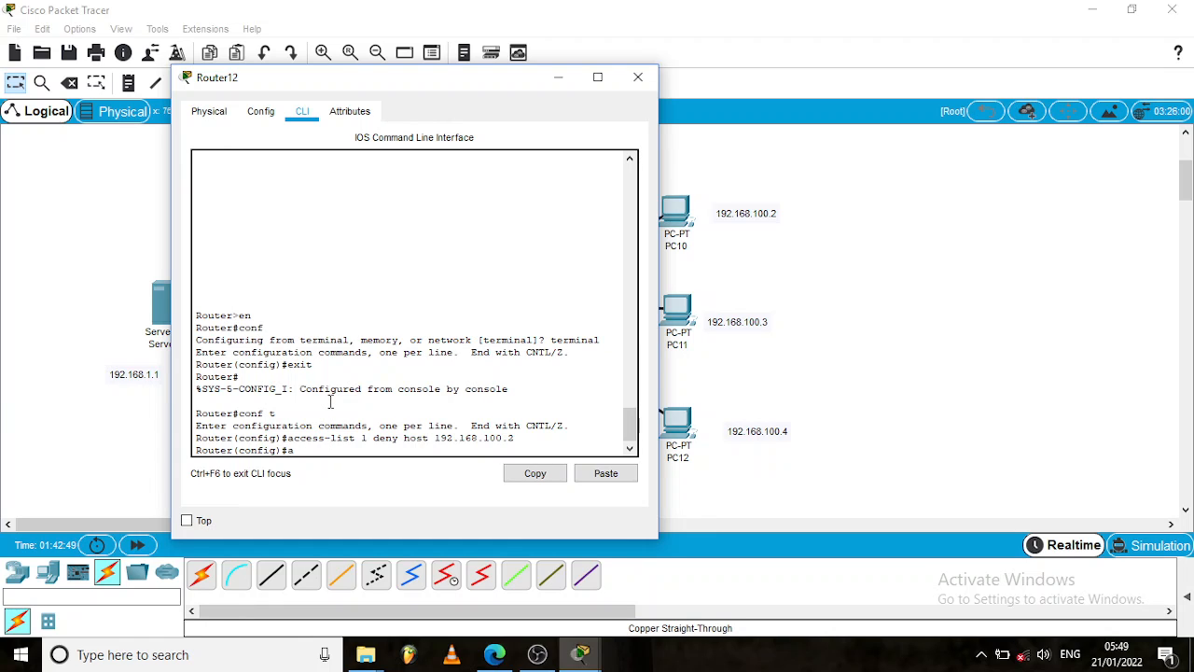
# - Add a rule to access-list 1 that permits any other source
pyautogui.write('access')
pyautogui.press('BackSpace')
pyautogui.write('-list 1 permit')
pyautogui.write('any')
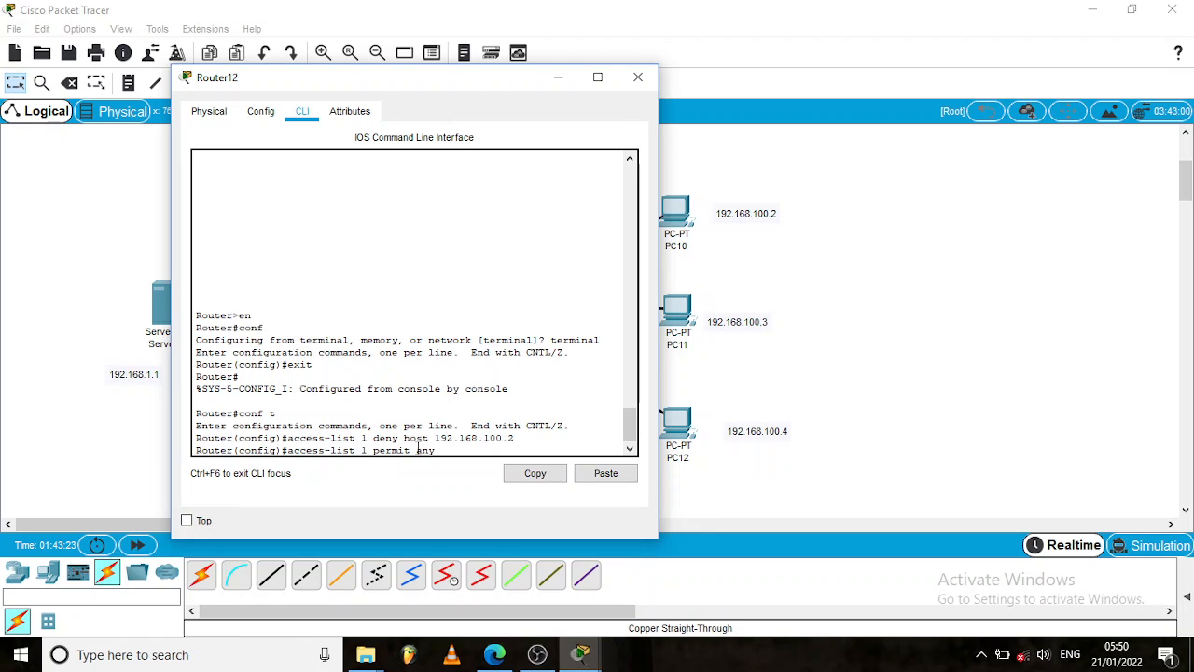
pyautogui.press('Return')
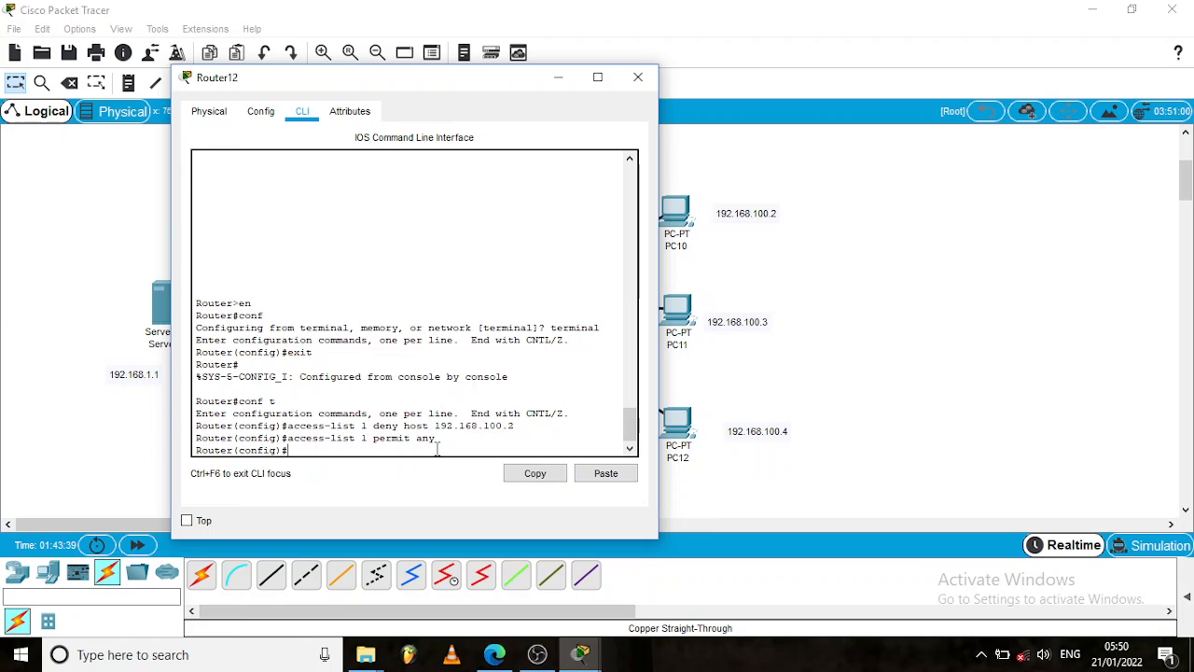
# - Enter interface configuration mode for fa0/1 on Router12
pyautogui.write('int fa0/1')
pyautogui.moveTo(458, 84); pyautogui.dragTo(1044, 62)
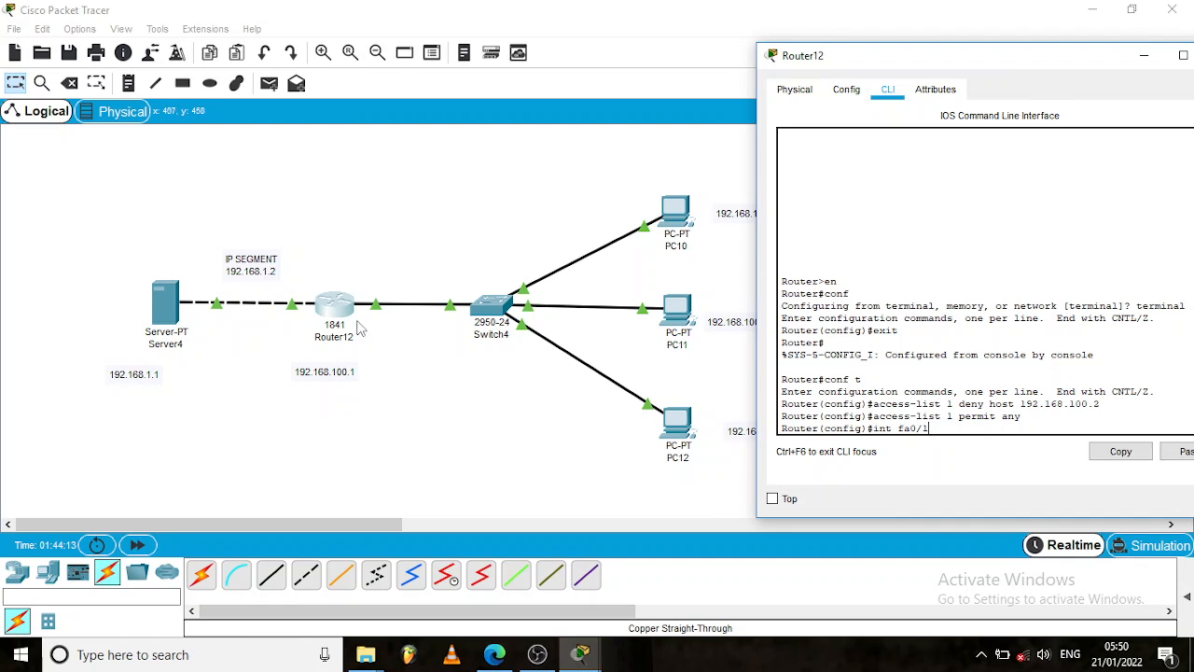
pyautogui.moveTo(1028, 68); pyautogui.dragTo(703, 52)
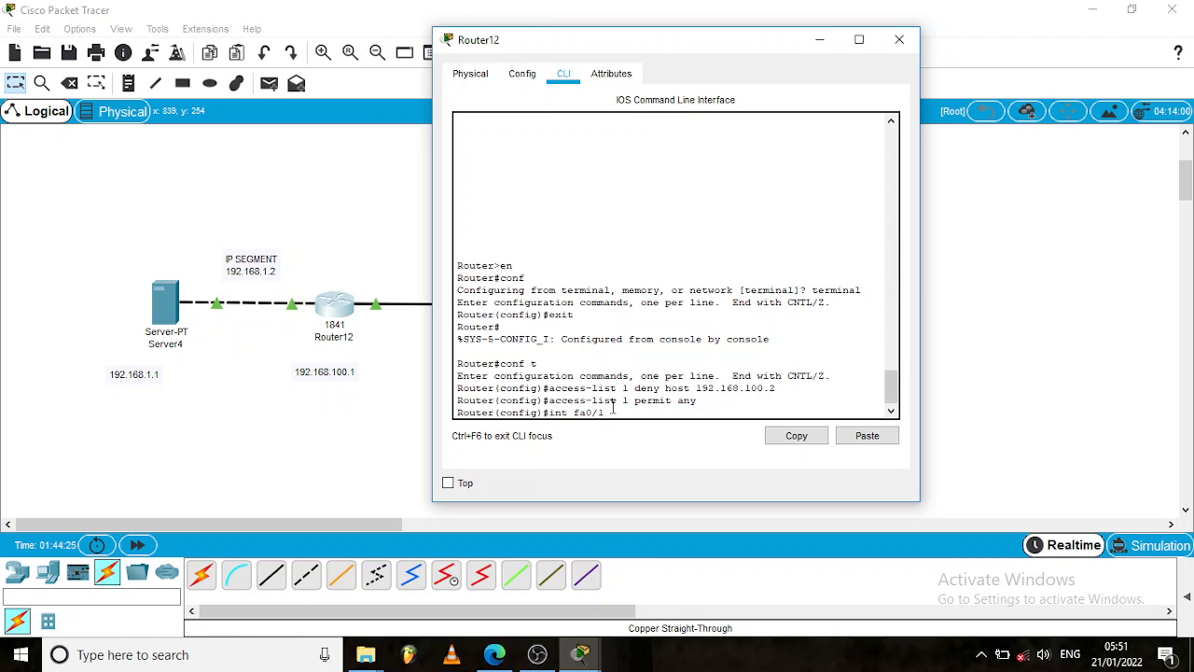
pyautogui.press('Return')
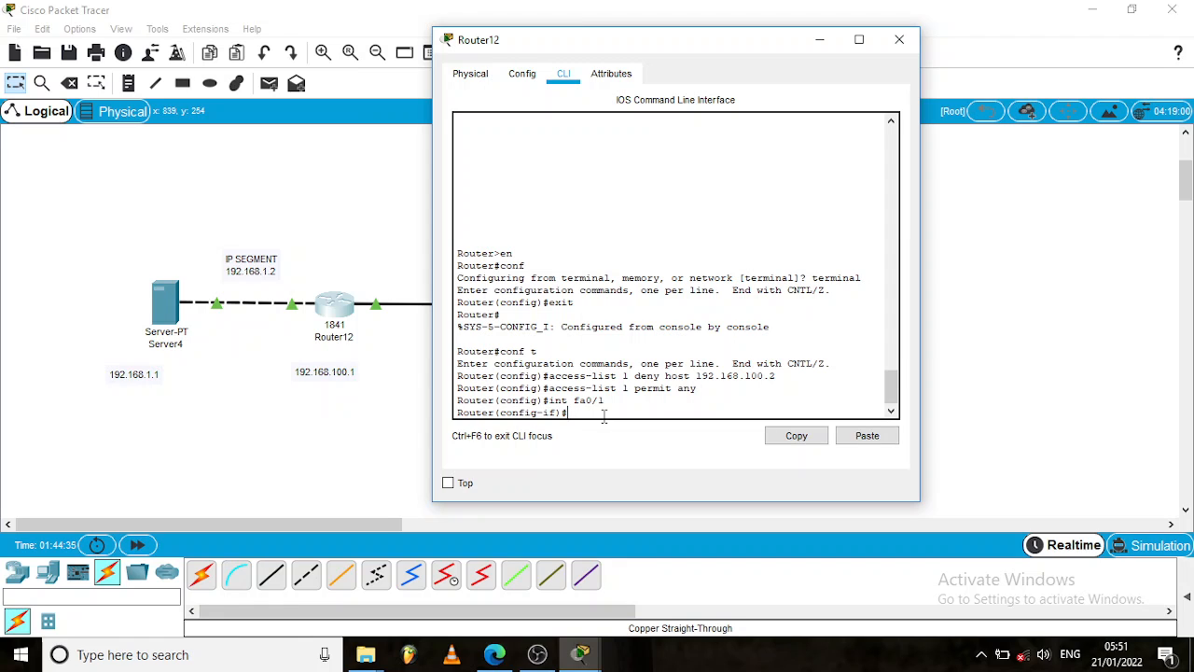
# - Apply access-list 1 to interface fa0/1 in the inbound direction with ip access-group 1 in
pyautogui.write('ip access-group')
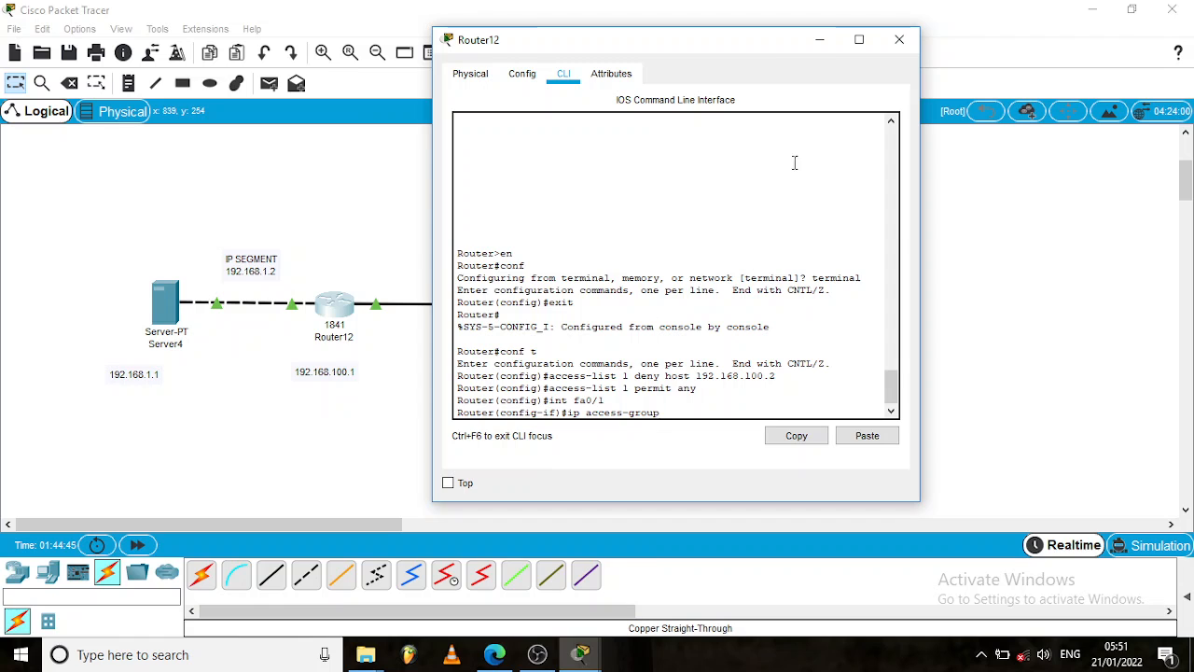
pyautogui.moveTo(707, 41); pyautogui.dragTo(1006, 43)
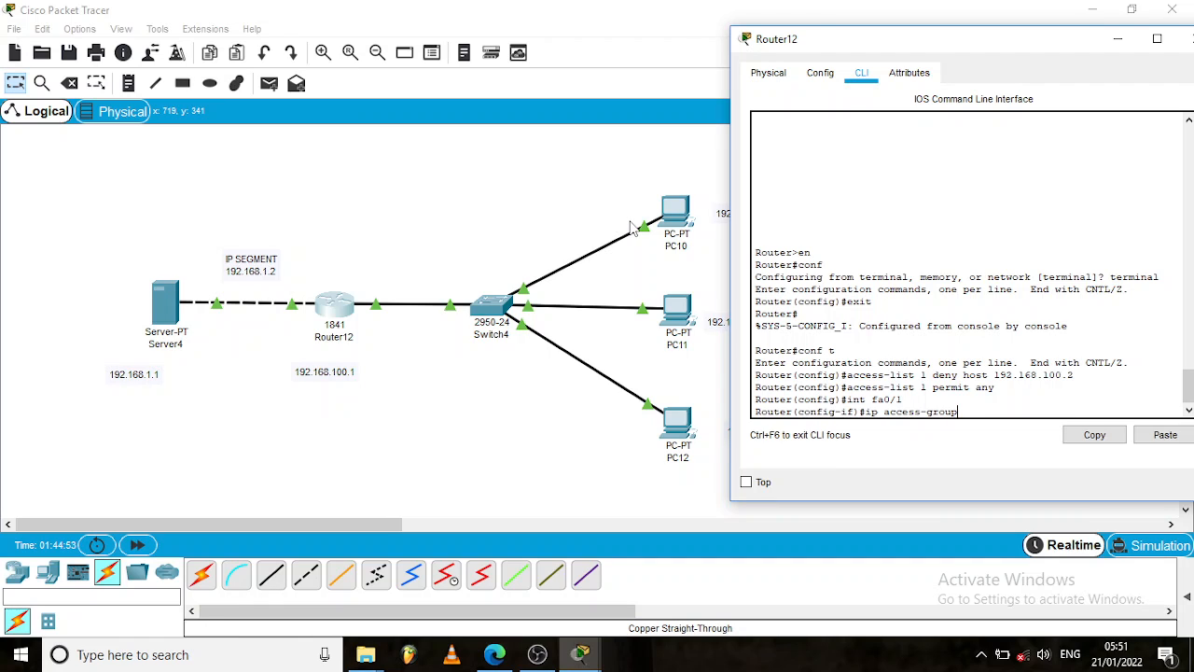
pyautogui.write('1')
pyautogui.press('Return')
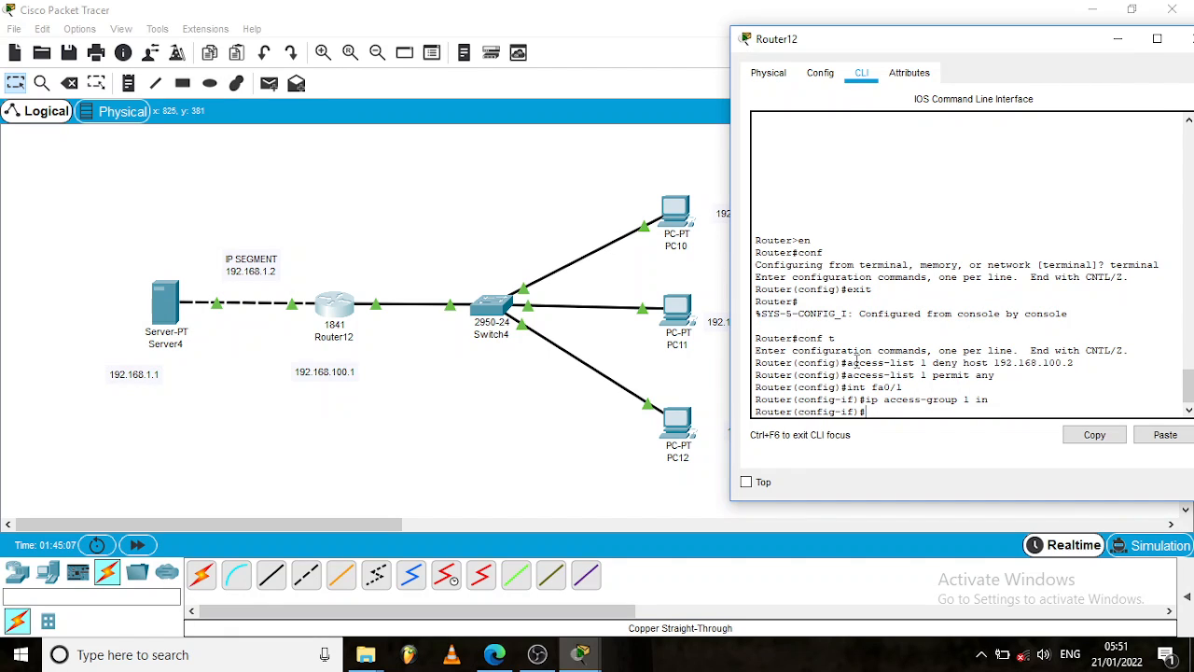
# - Exit every configuration level, end Router12's console session and close the router's window
pyautogui.press('Return')
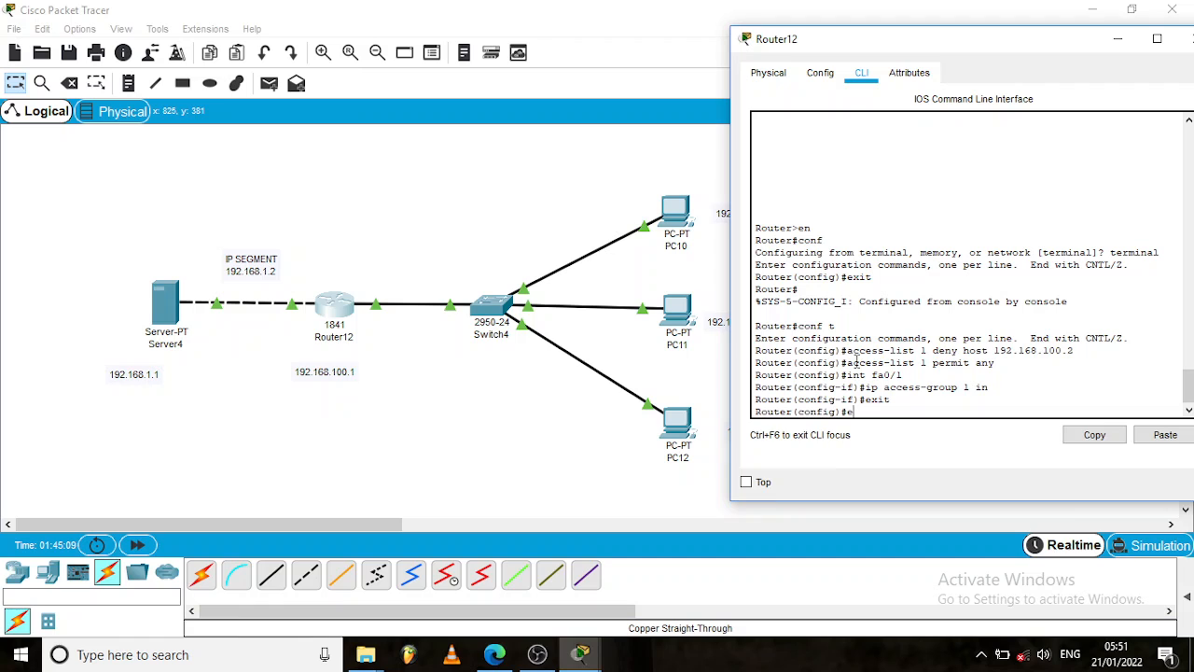
pyautogui.write('exit')
pyautogui.press('Return')
pyautogui.write('exit')
pyautogui.press('Return')
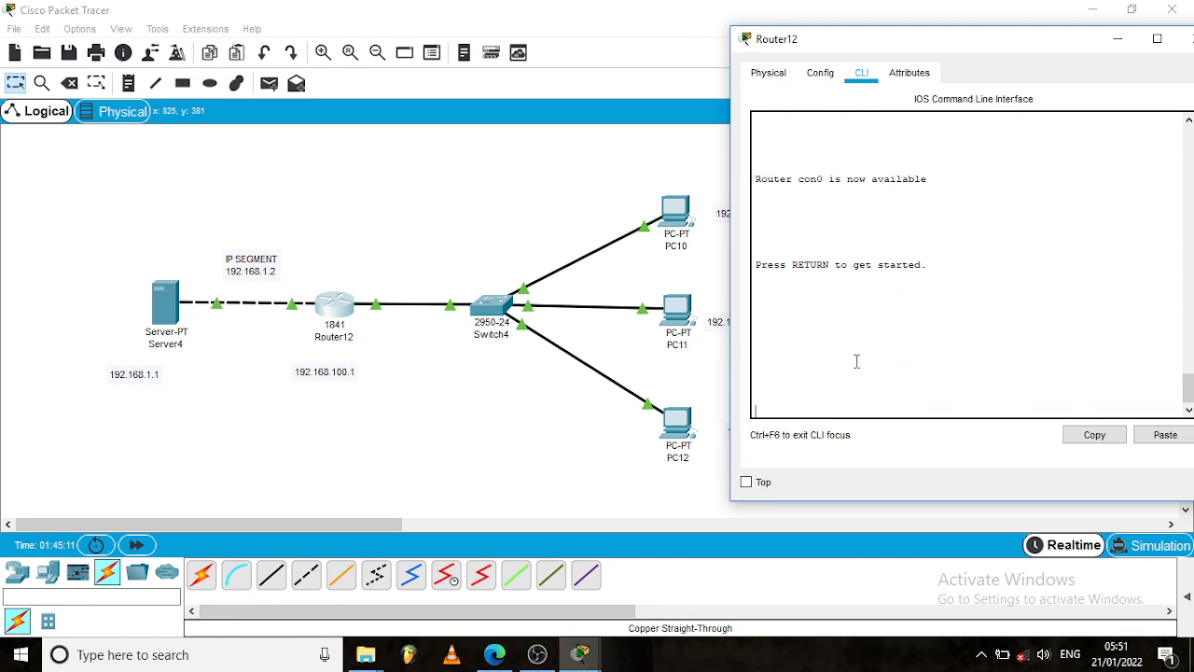
pyautogui.moveTo(1025, 39); pyautogui.dragTo(768, 42)
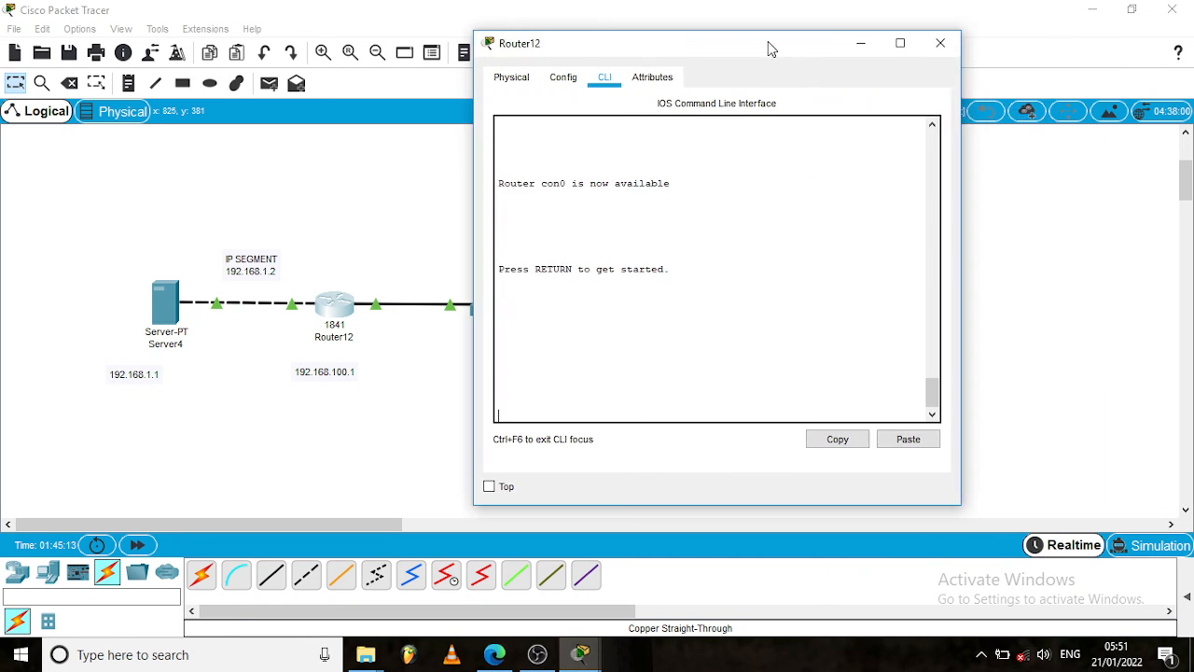
pyautogui.click(939, 44)
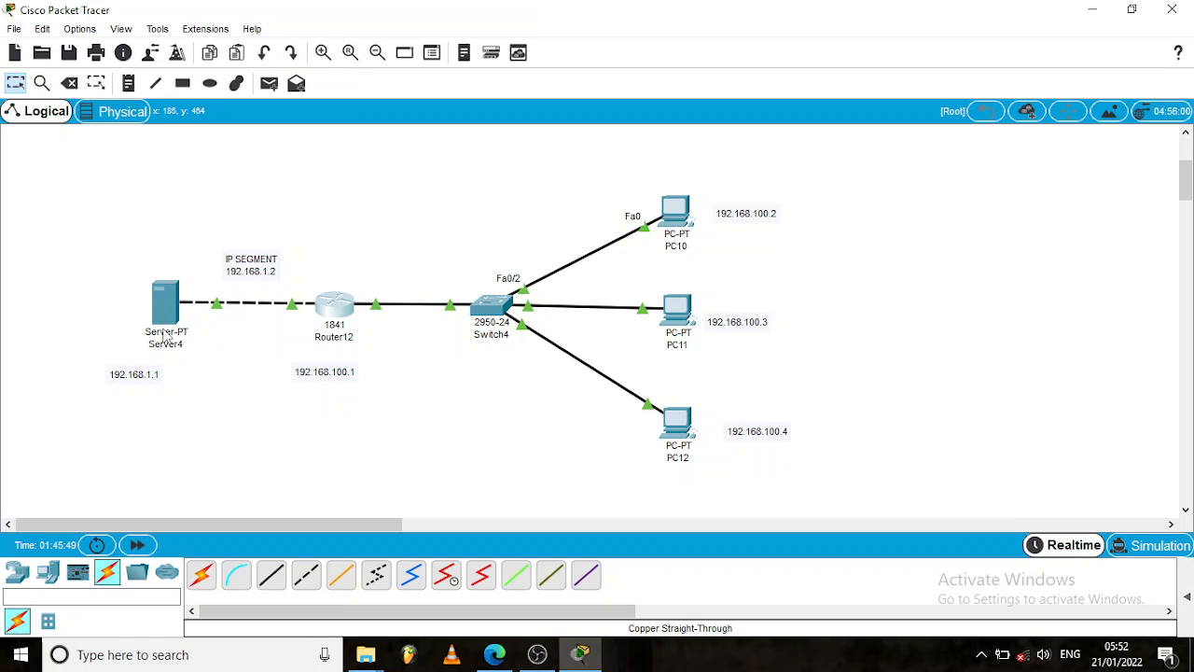
# - Ping the server at 192.168.1.1 from PC10's Command Prompt, inspect the replies and close the PC's window
pyautogui.click(683, 222)
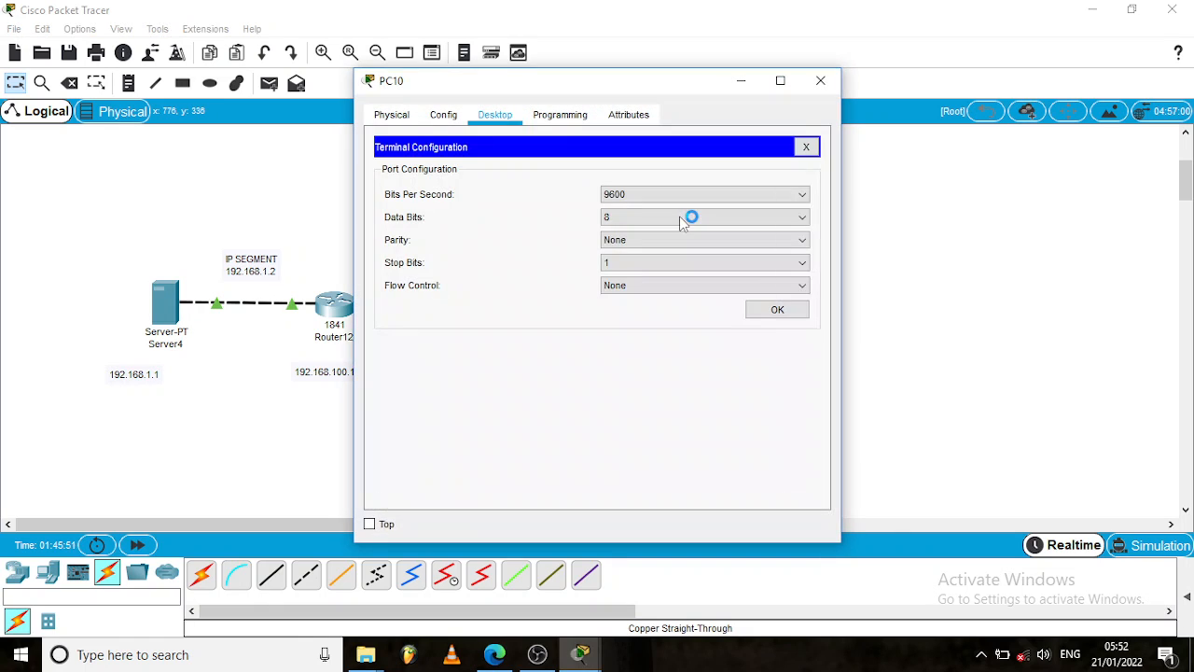
pyautogui.click(806, 146)
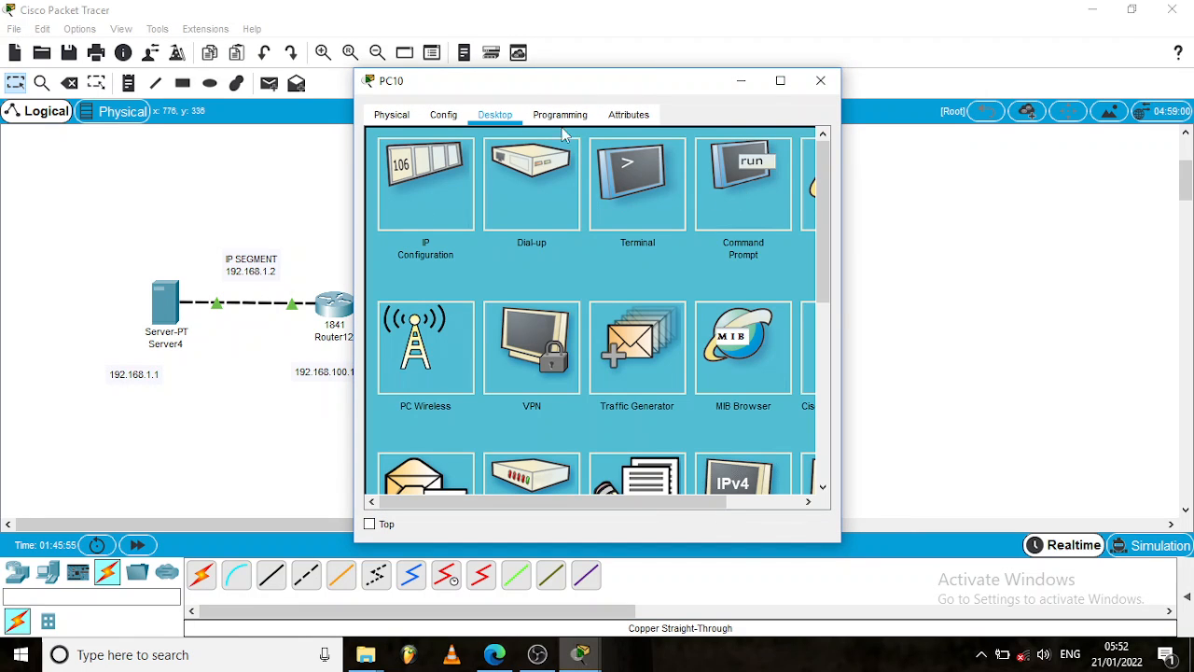
pyautogui.click(745, 209)
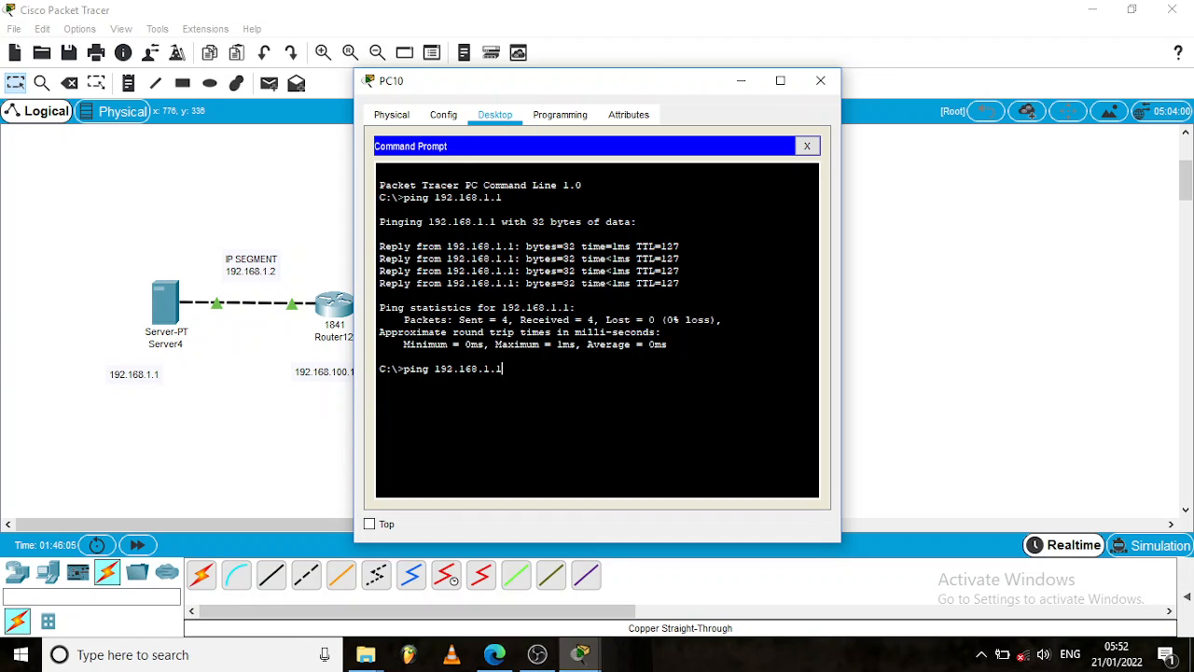
pyautogui.press('Return')
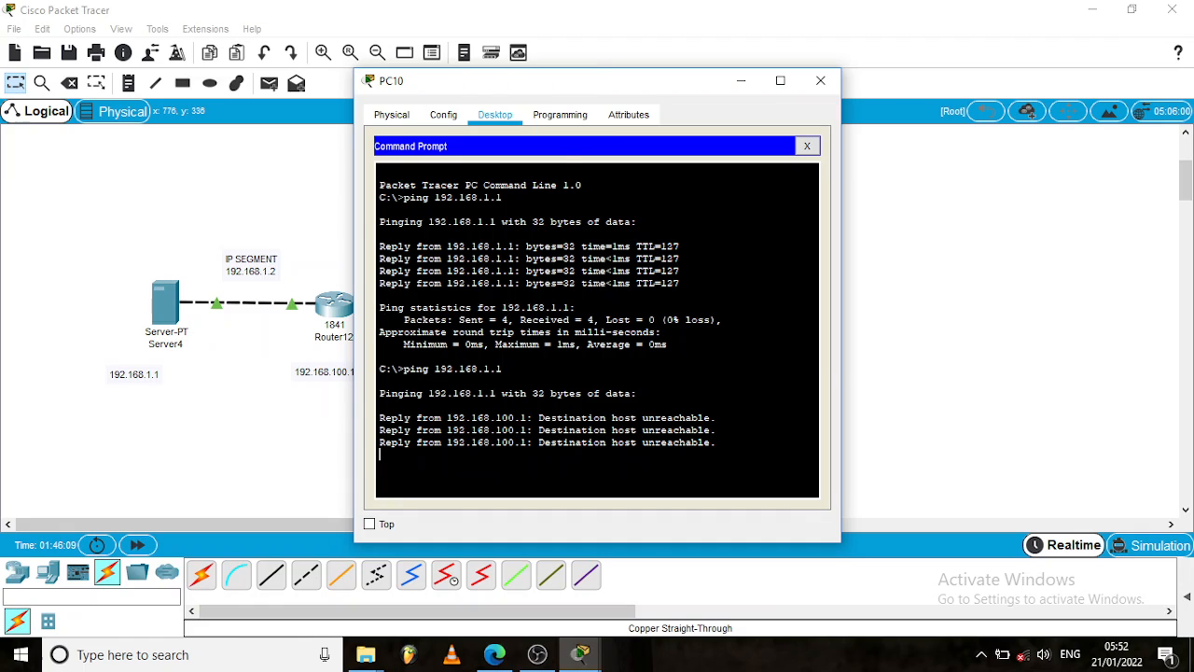
pyautogui.moveTo(550, 419); pyautogui.dragTo(625, 418)
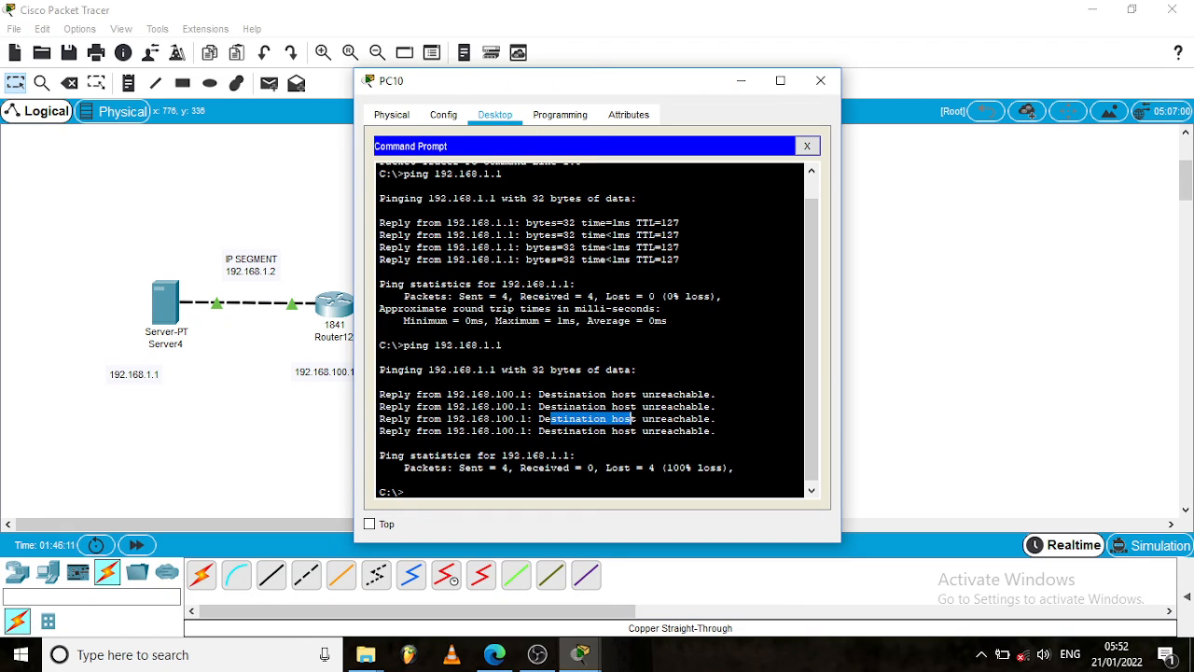
pyautogui.click(656, 419)
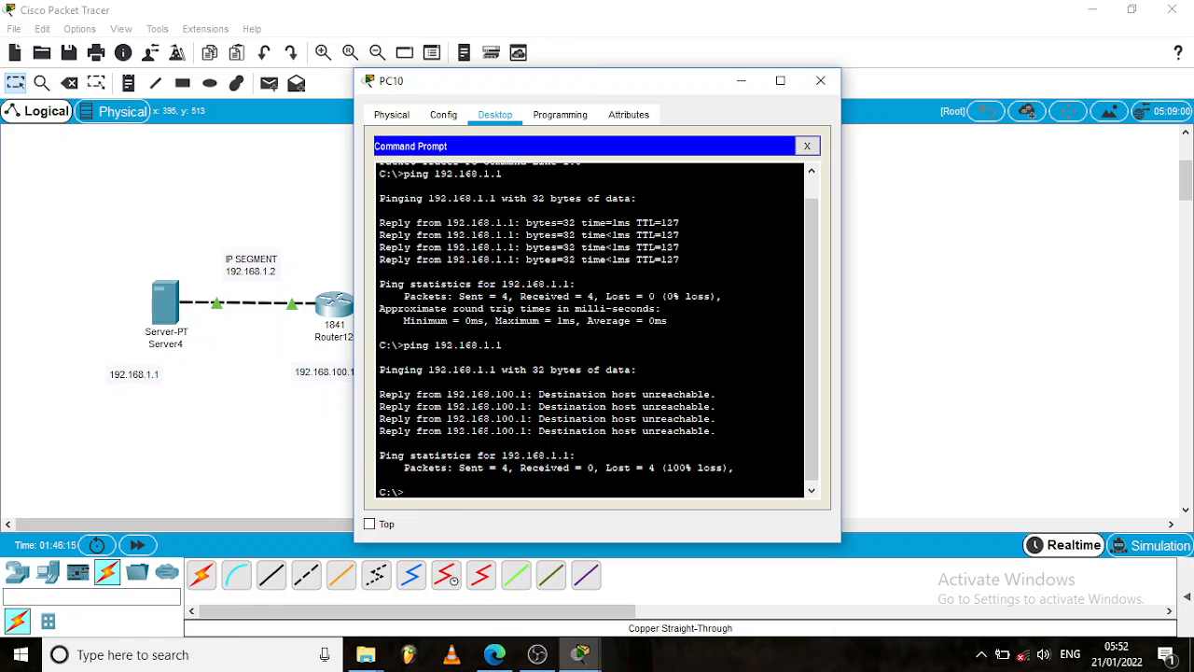
pyautogui.click(818, 82)
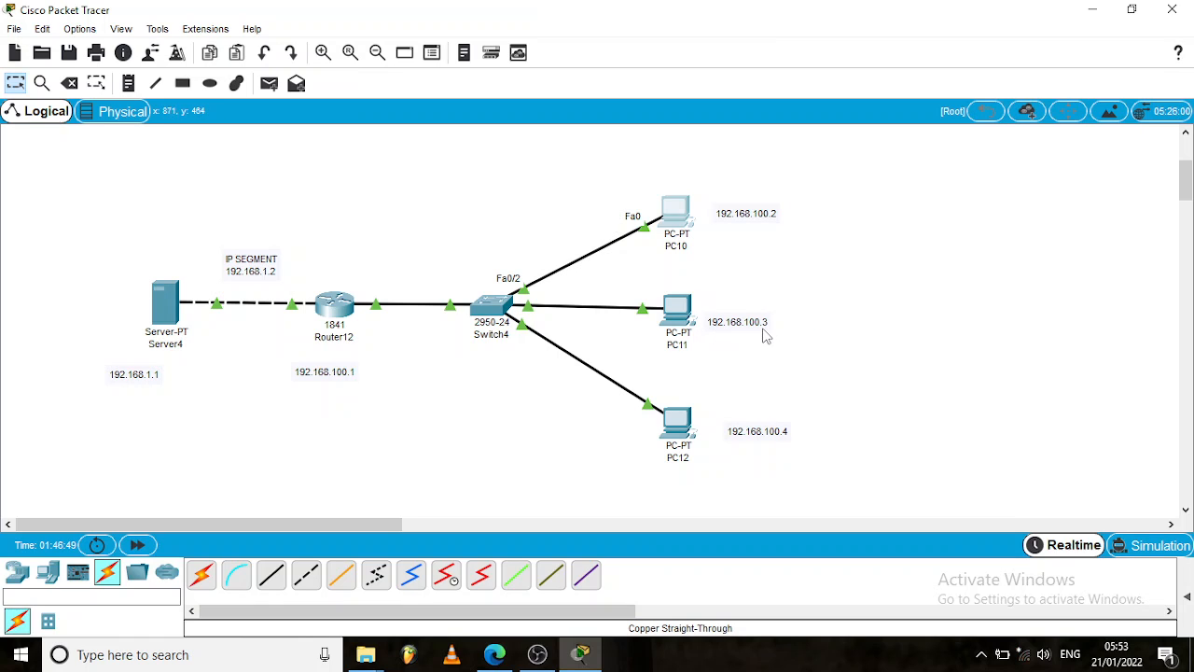
# - Ping PC11 at 192.168.100.3 from PC10's Command Prompt
pyautogui.click(679, 216)
pyautogui.click(715, 199)
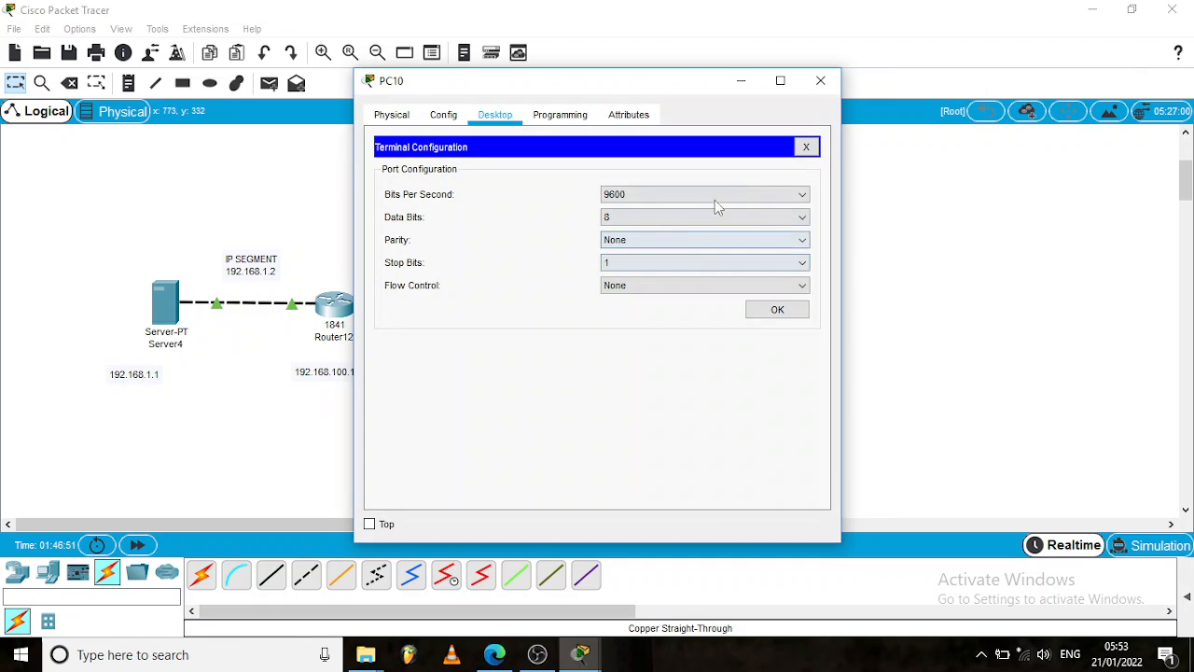
pyautogui.click(806, 146)
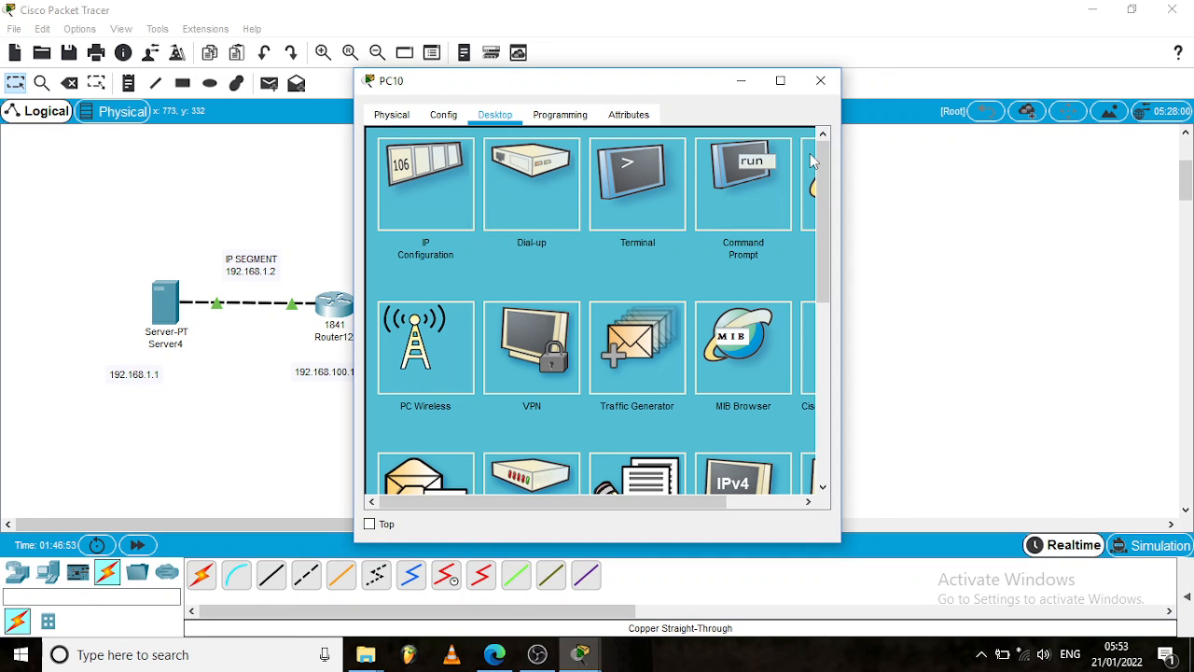
pyautogui.click(736, 185)
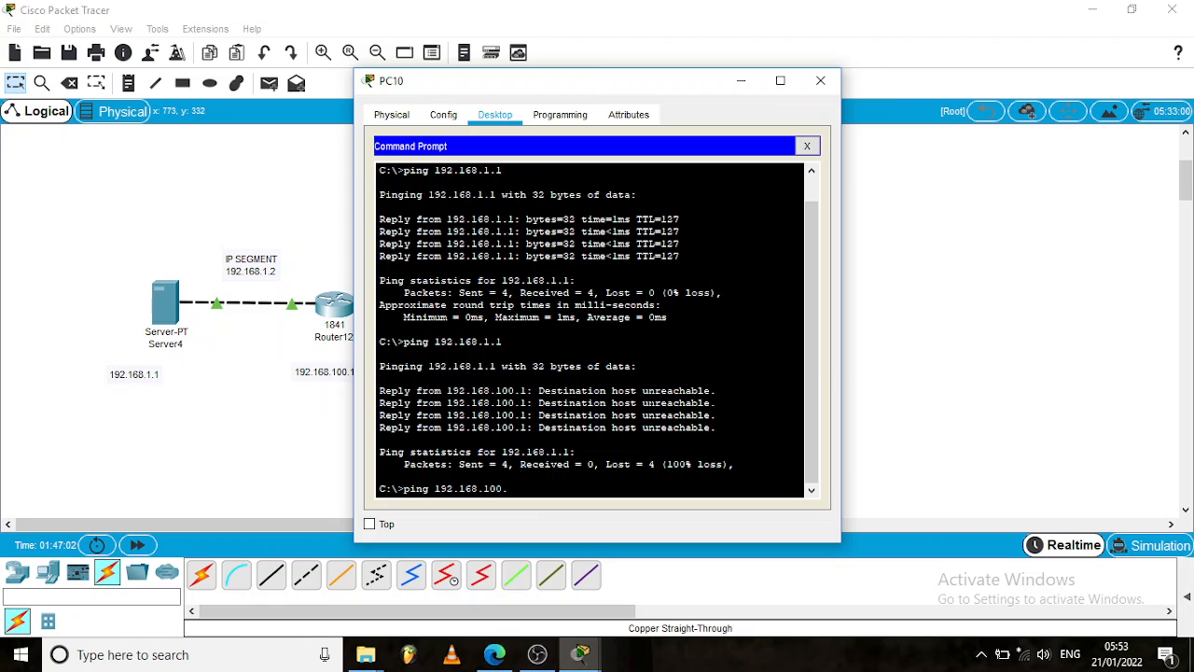
pyautogui.press('Return')
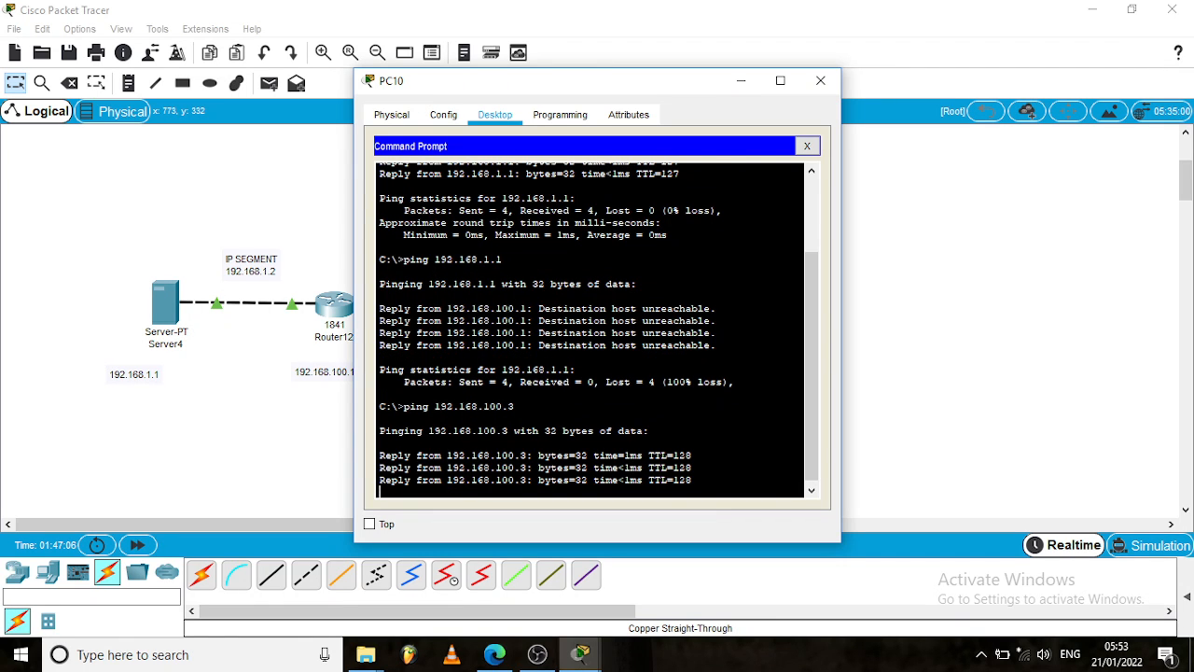
pyautogui.moveTo(650, 86); pyautogui.dragTo(381, 66)
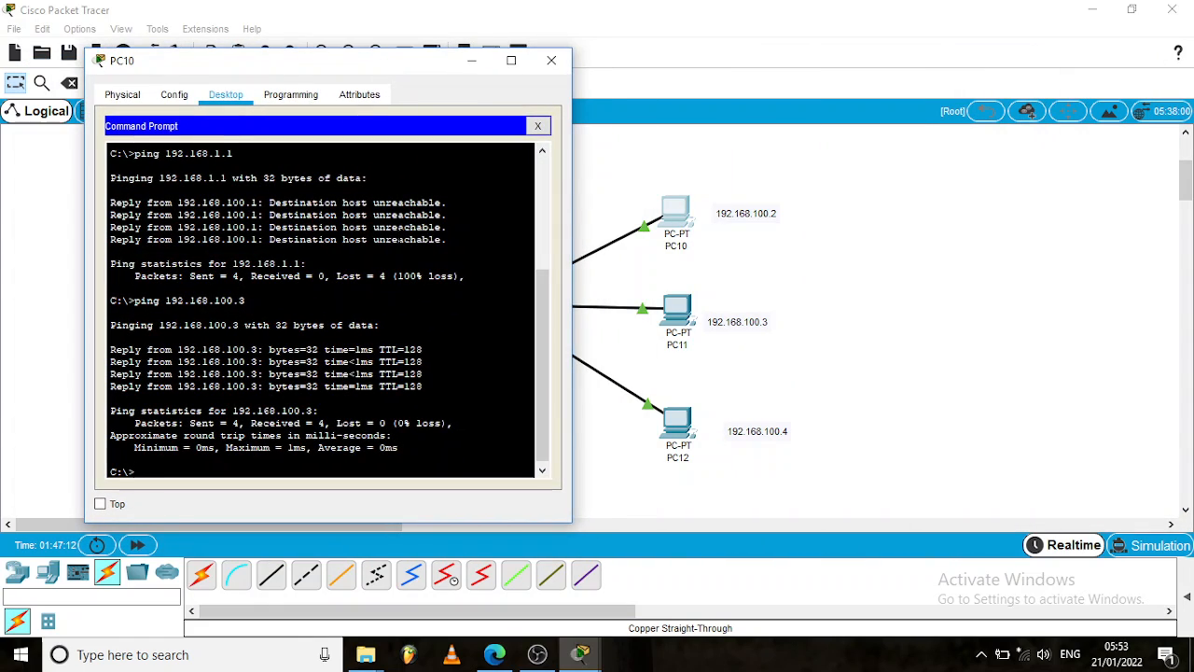
# - Repeat the ping to the server at 192.168.1.1 from PC10, keeping the topology in view, and close PC10's window
pyautogui.moveTo(394, 67); pyautogui.dragTo(1105, 69)
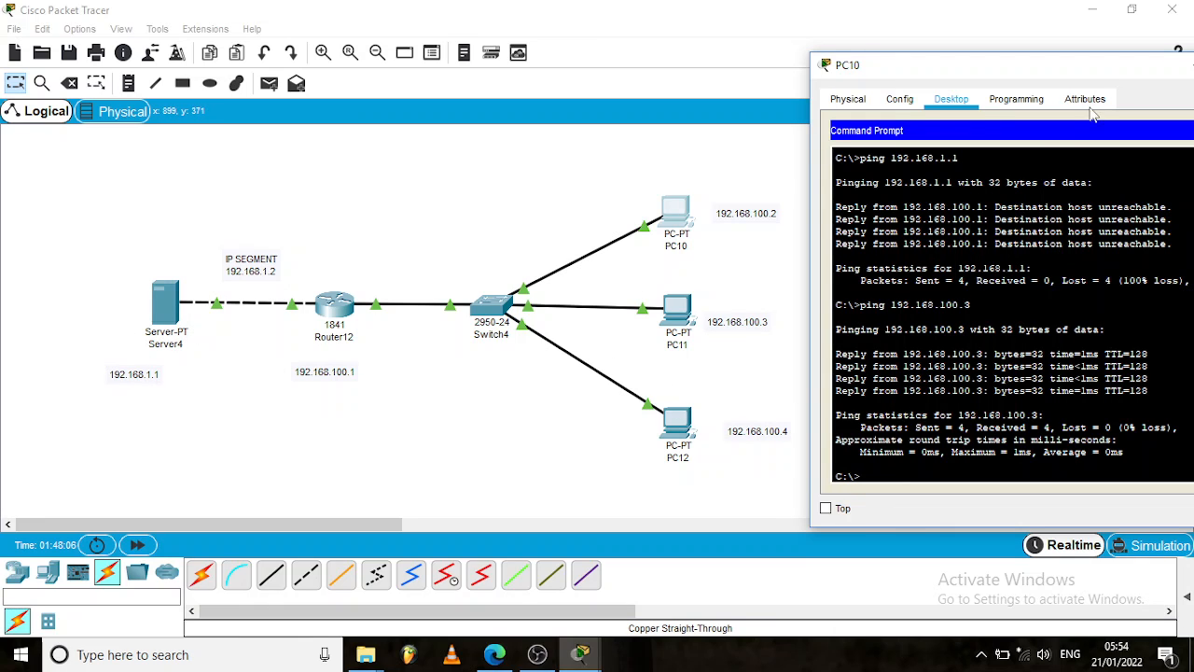
pyautogui.moveTo(1099, 70); pyautogui.dragTo(1013, 61)
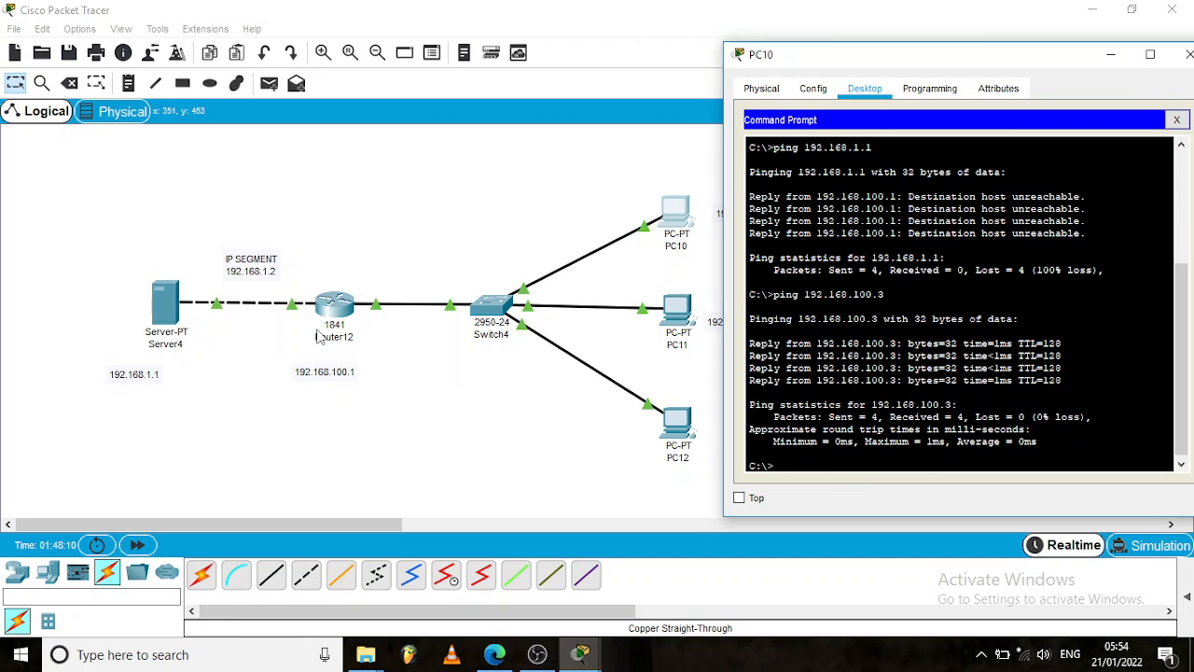
pyautogui.write('p')
pyautogui.write('ing 192.168.1.1')
pyautogui.press('Return')
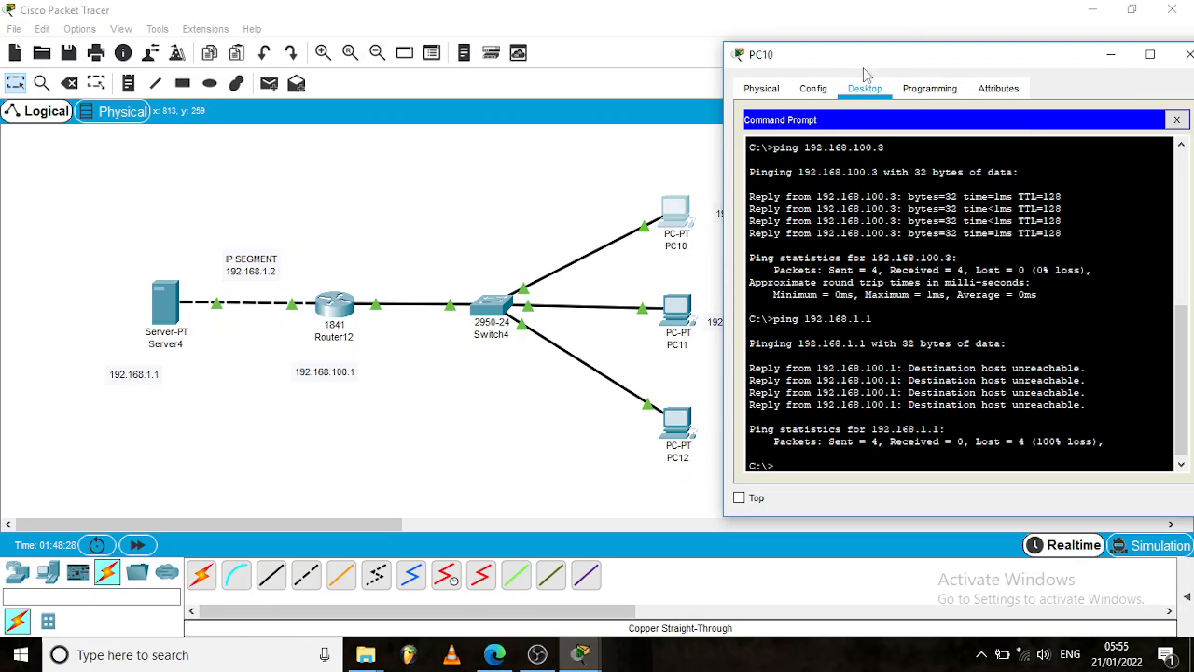
pyautogui.moveTo(919, 63); pyautogui.dragTo(1022, 66)
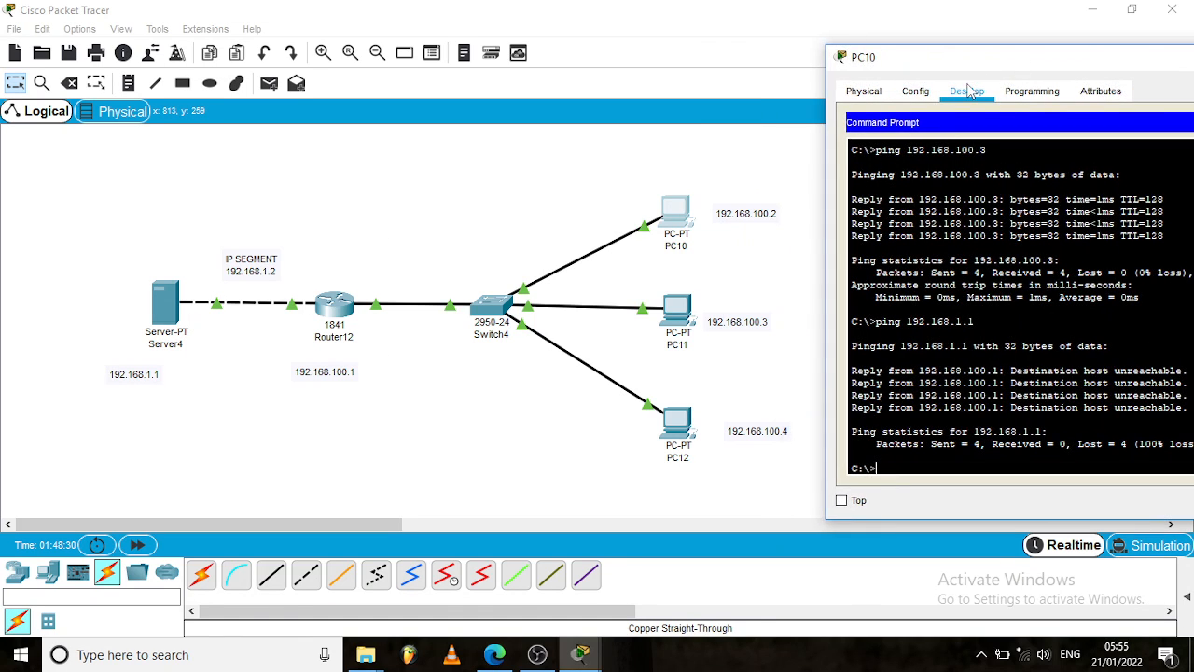
pyautogui.moveTo(1077, 70); pyautogui.dragTo(776, 74)
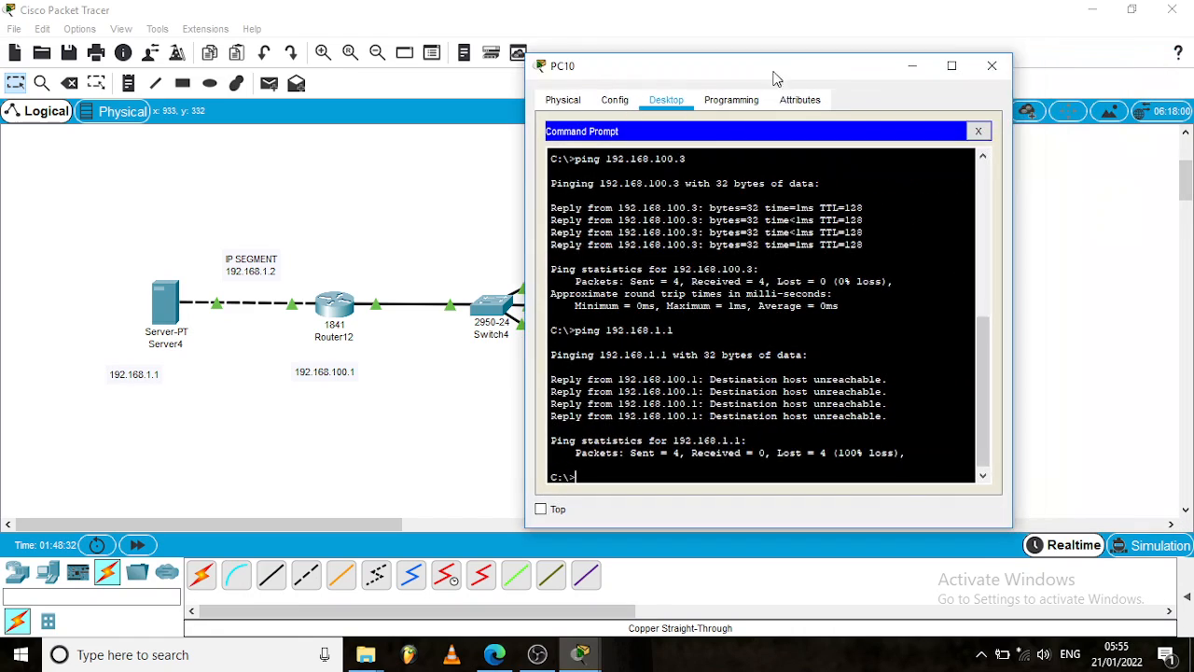
pyautogui.click(985, 69)
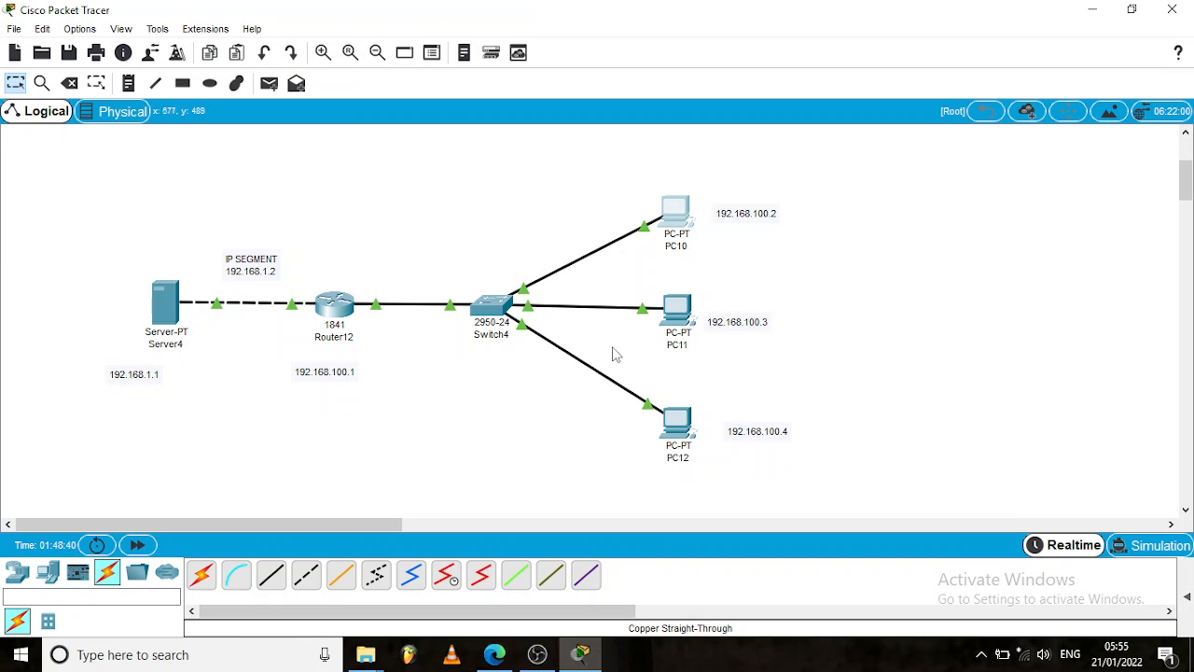
# - Ping the server at 192.168.1.1 from PC11's Command Prompt and close PC11's window
pyautogui.click(679, 315)
pyautogui.click(681, 322)
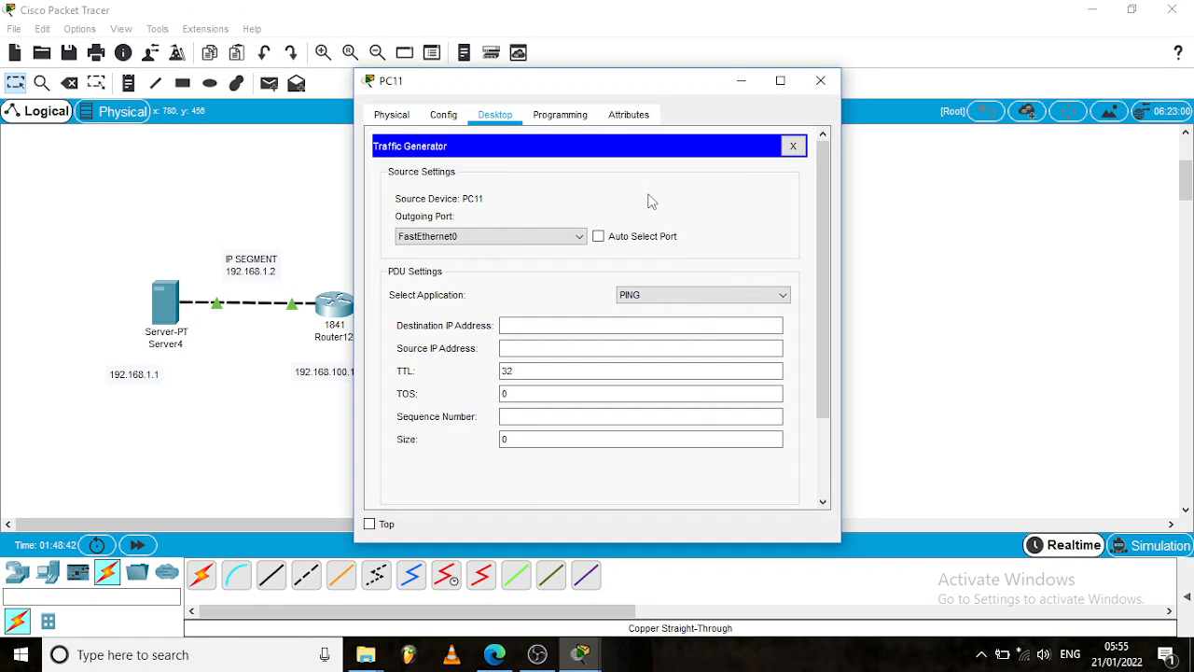
pyautogui.click(793, 146)
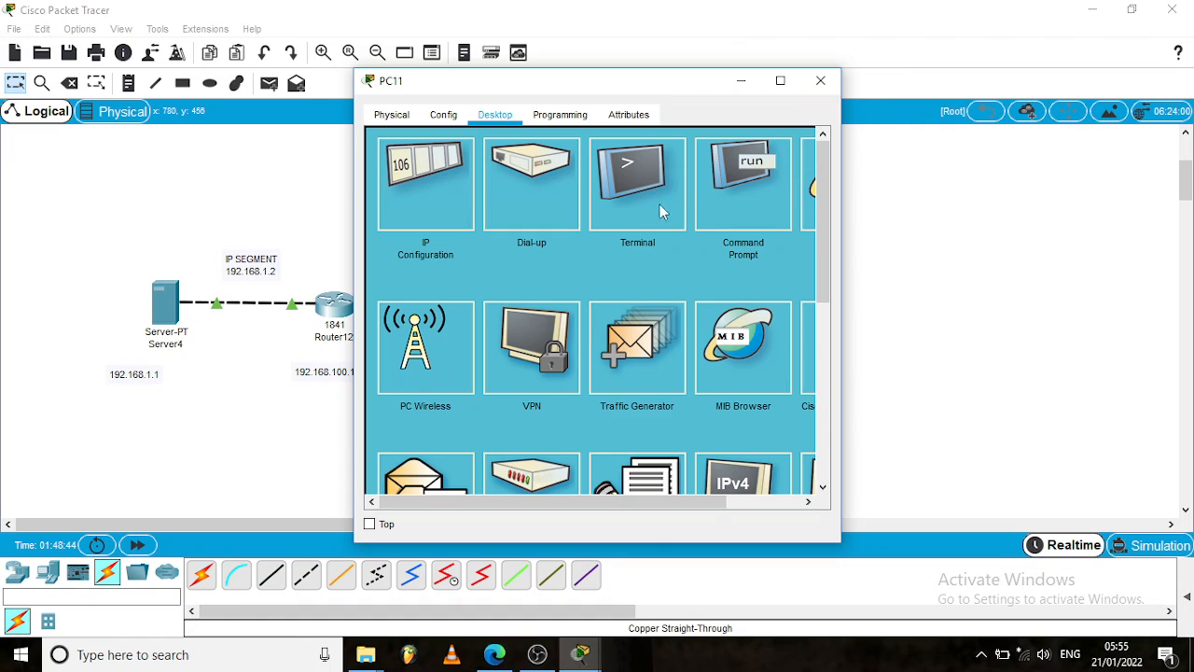
pyautogui.click(723, 196)
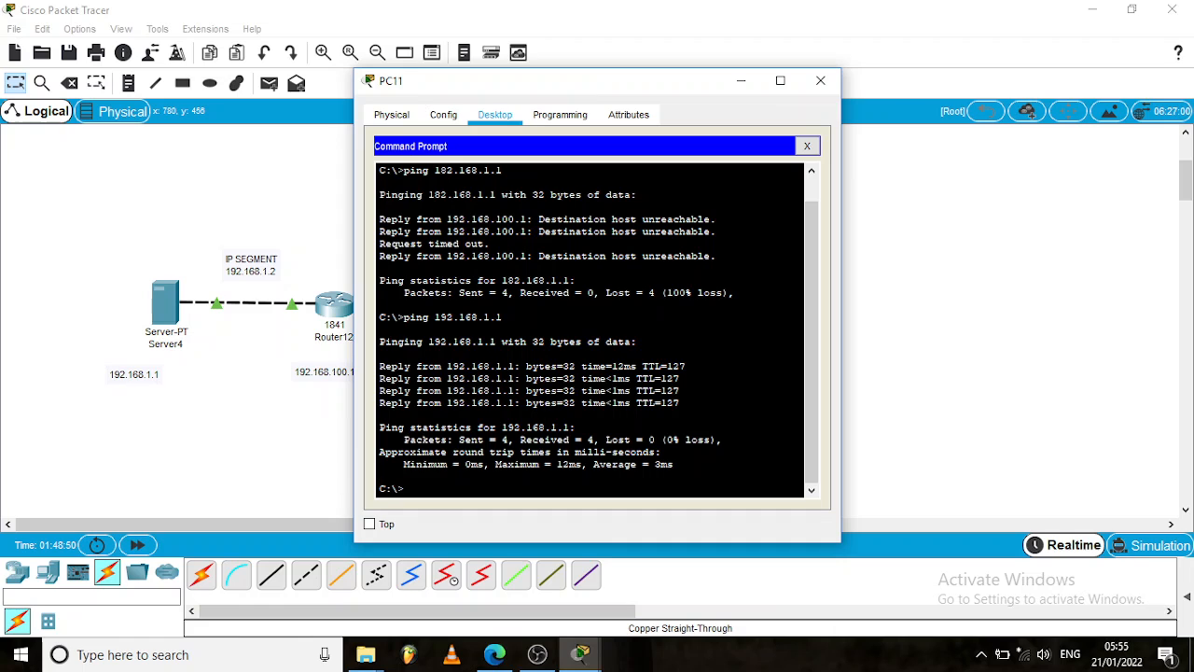
pyautogui.press('Return')
pyautogui.write('pi')
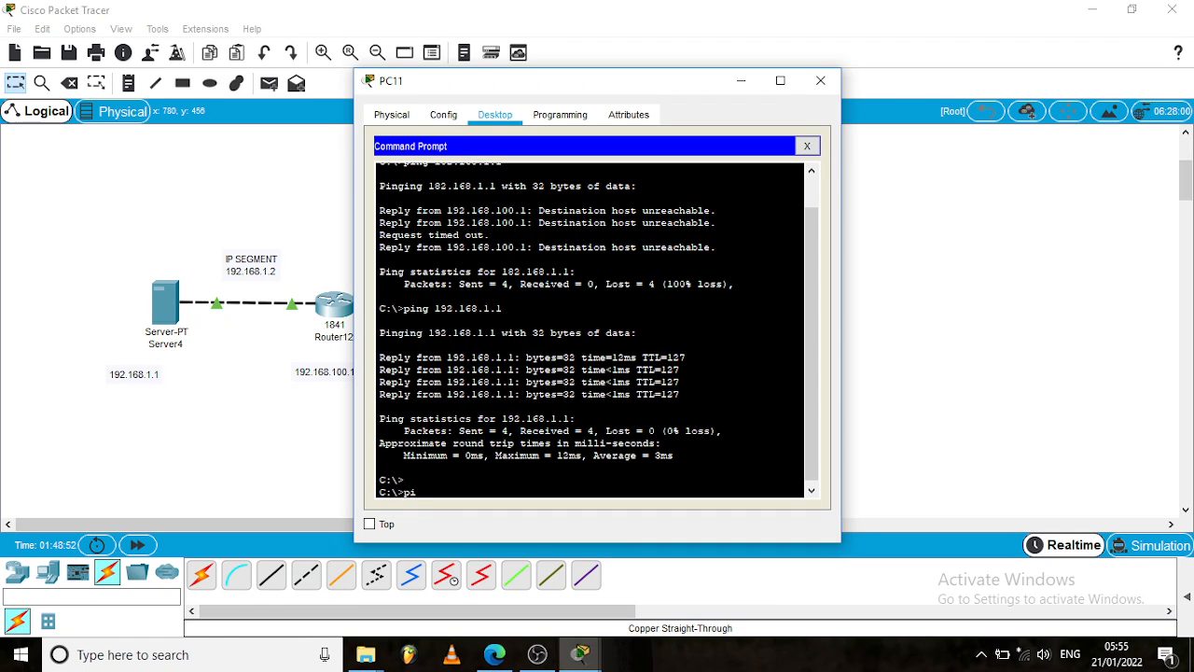
pyautogui.write('ng 192.168.1.1')
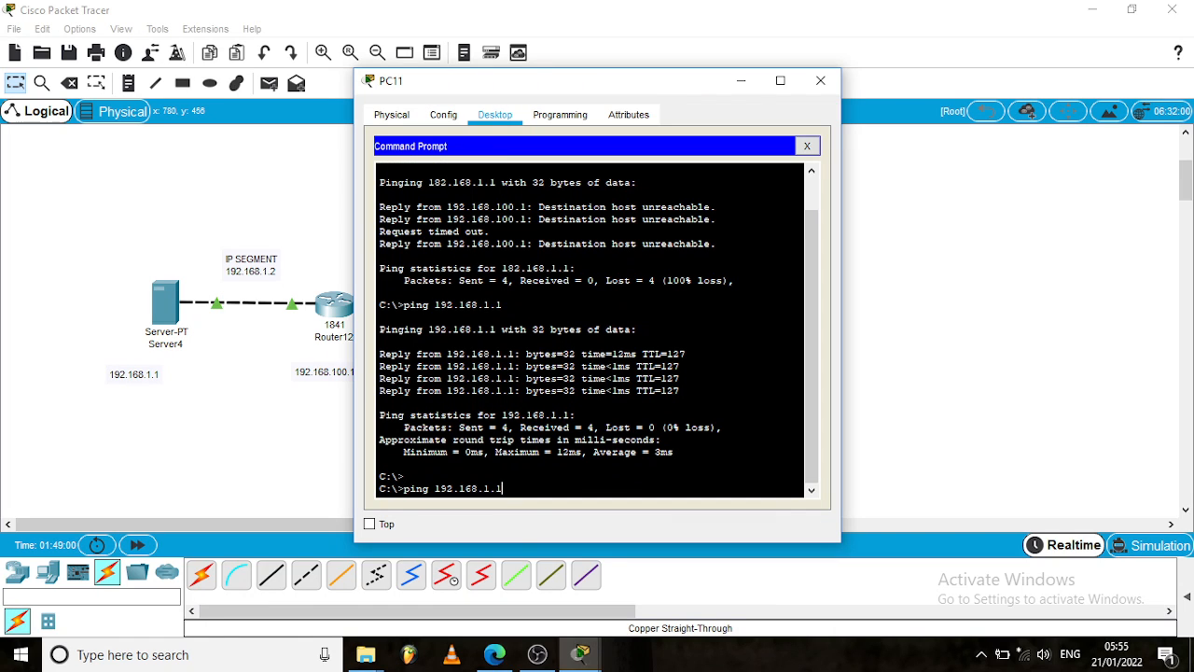
pyautogui.press('Return')
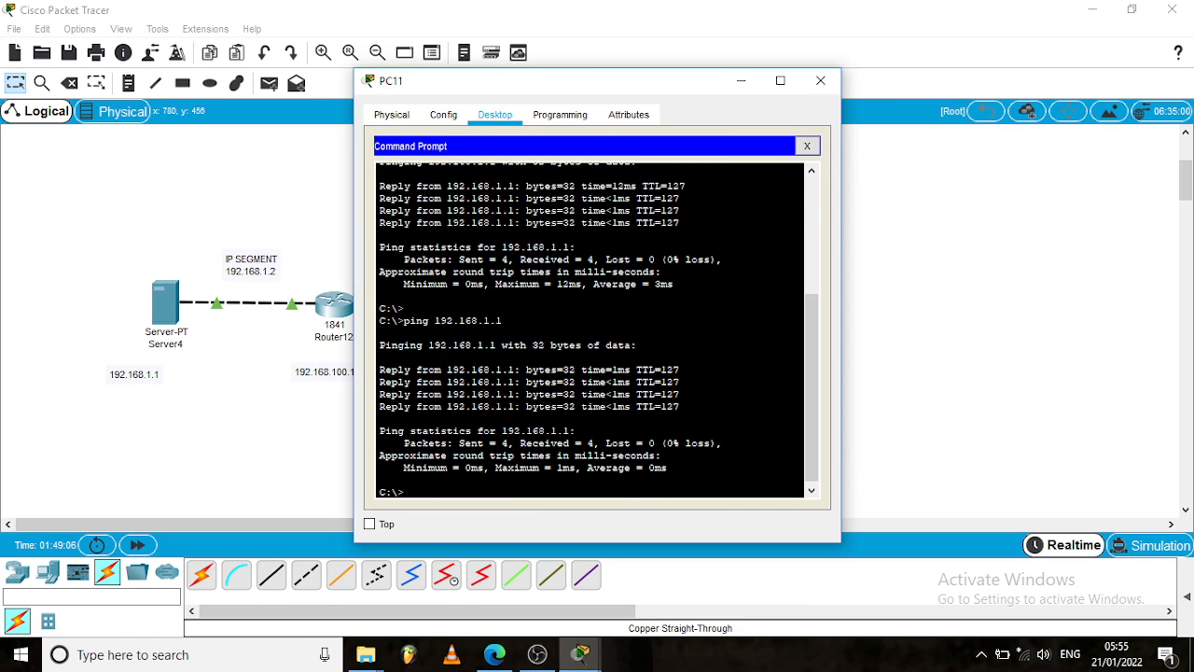
pyautogui.click(819, 81)
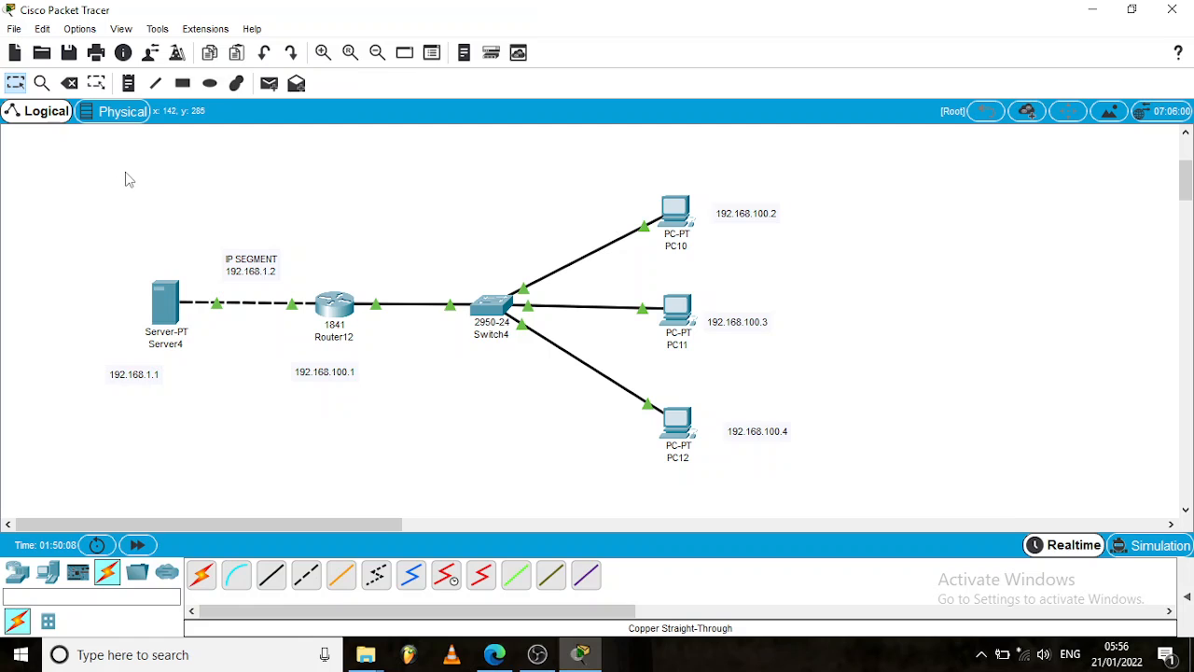
pyautogui.moveTo(123, 171); pyautogui.dragTo(345, 173)
pyautogui.moveTo(809, 177); pyautogui.dragTo(123, 180)
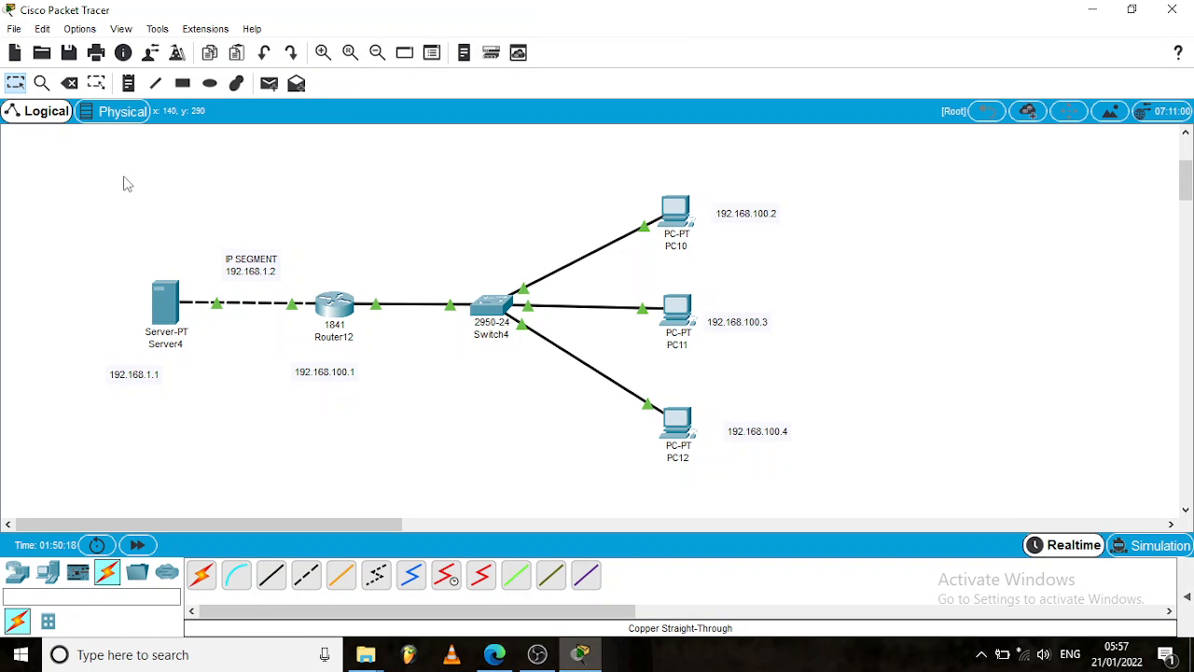